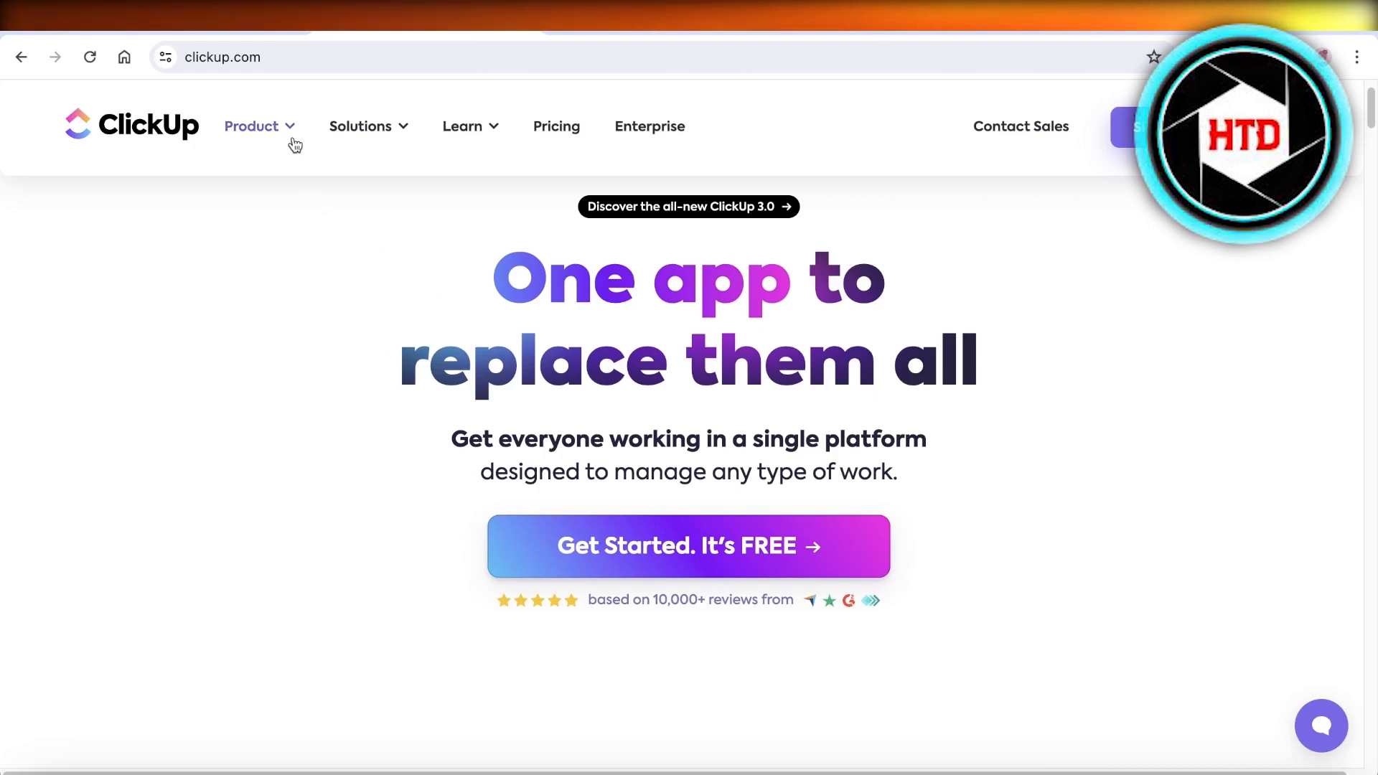
# Browse ClickUp's solutions and product features menus on the homepage.
pyautogui.click(360, 126)
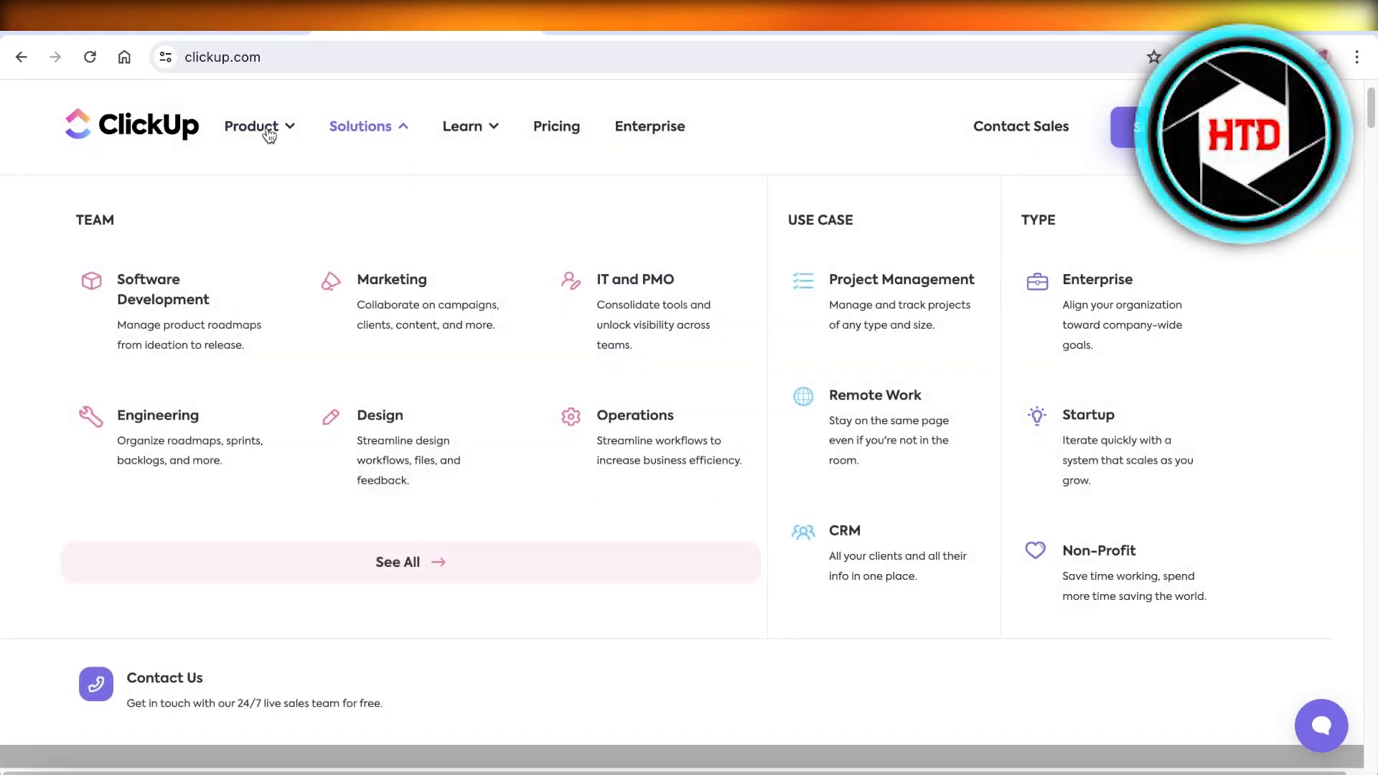
pyautogui.click(266, 128)
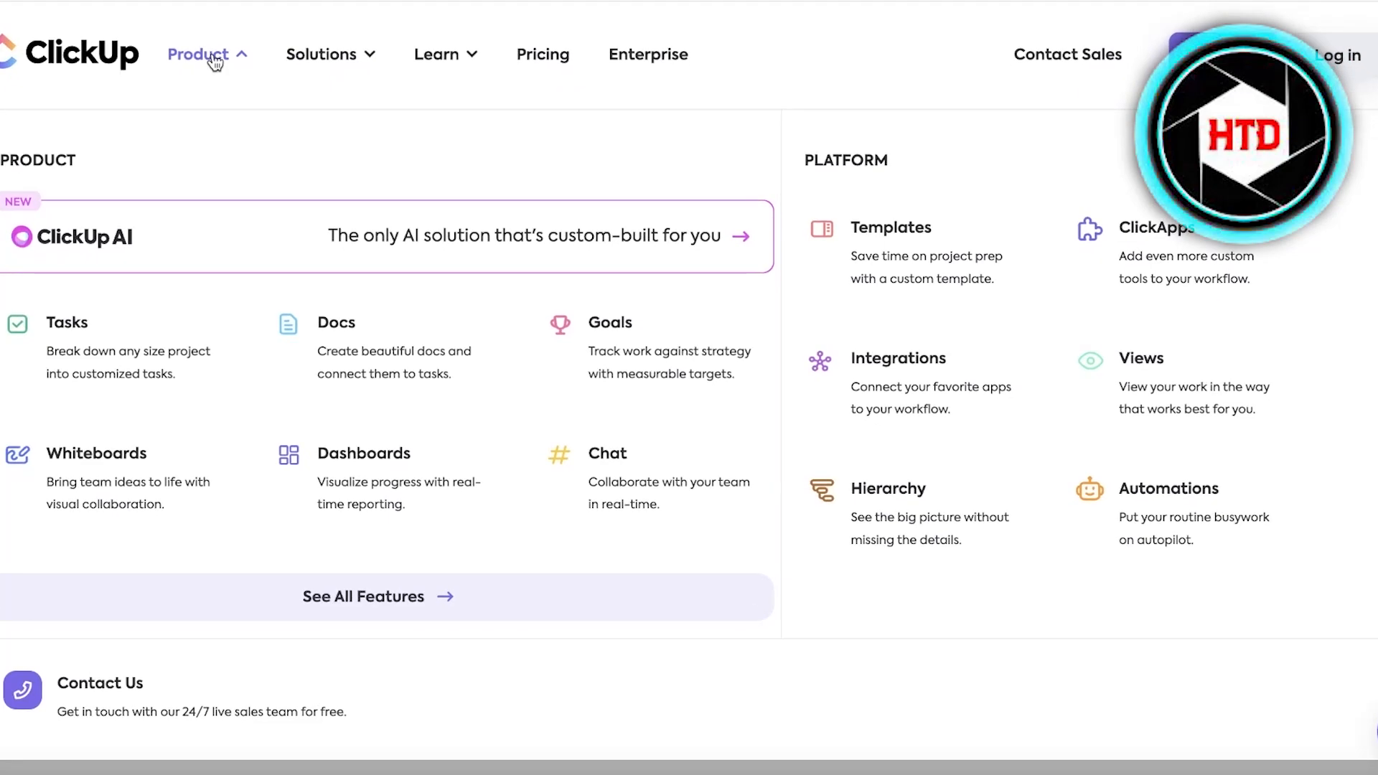
pyautogui.click(217, 63)
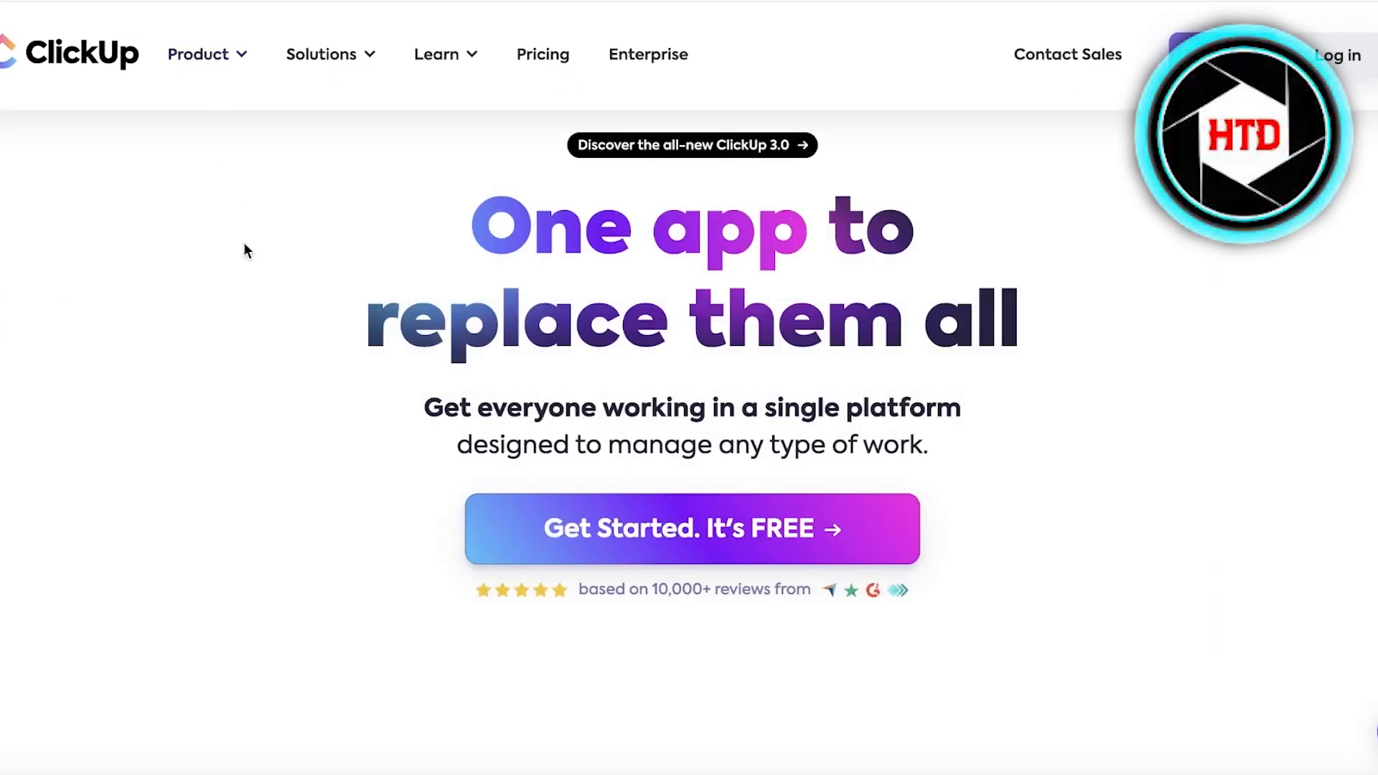
pyautogui.scroll(-5, 224, 405)
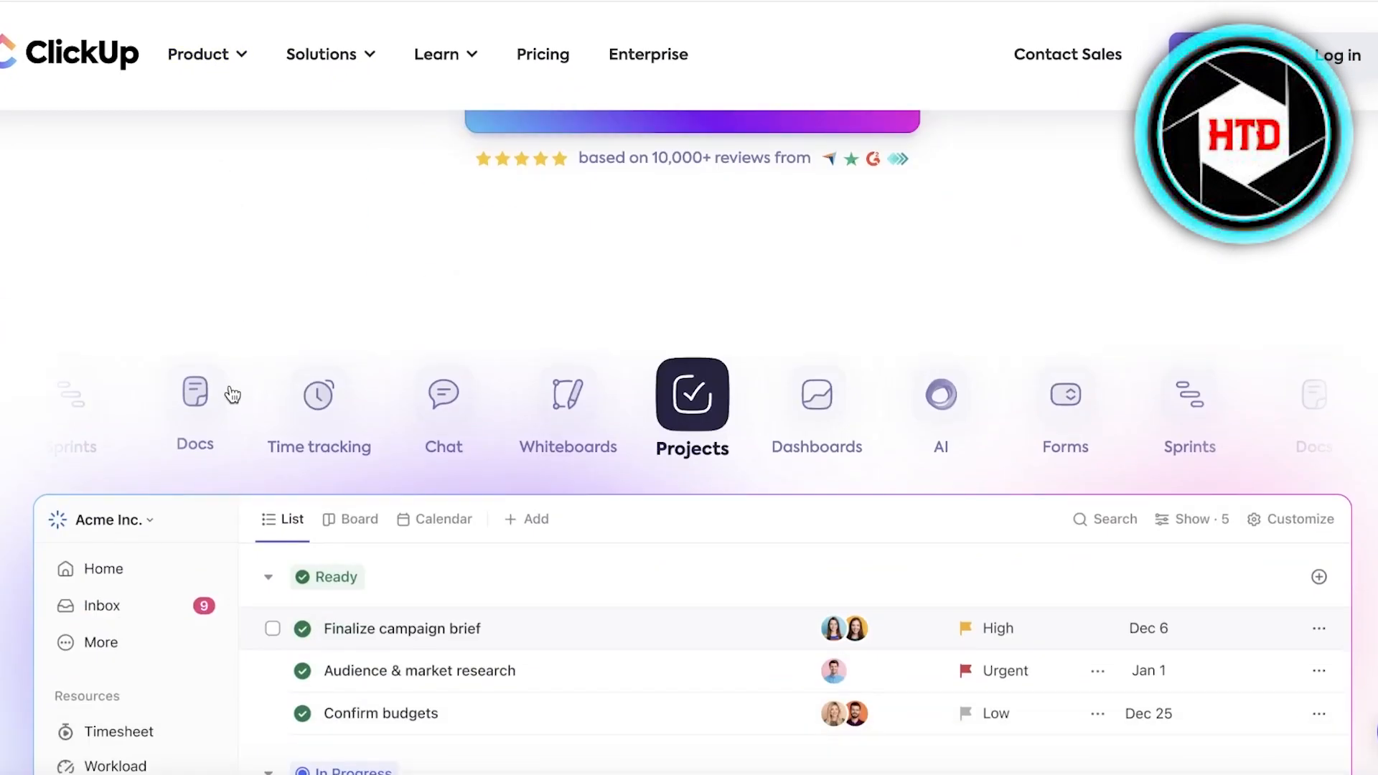
pyautogui.scroll(7, 266, 350)
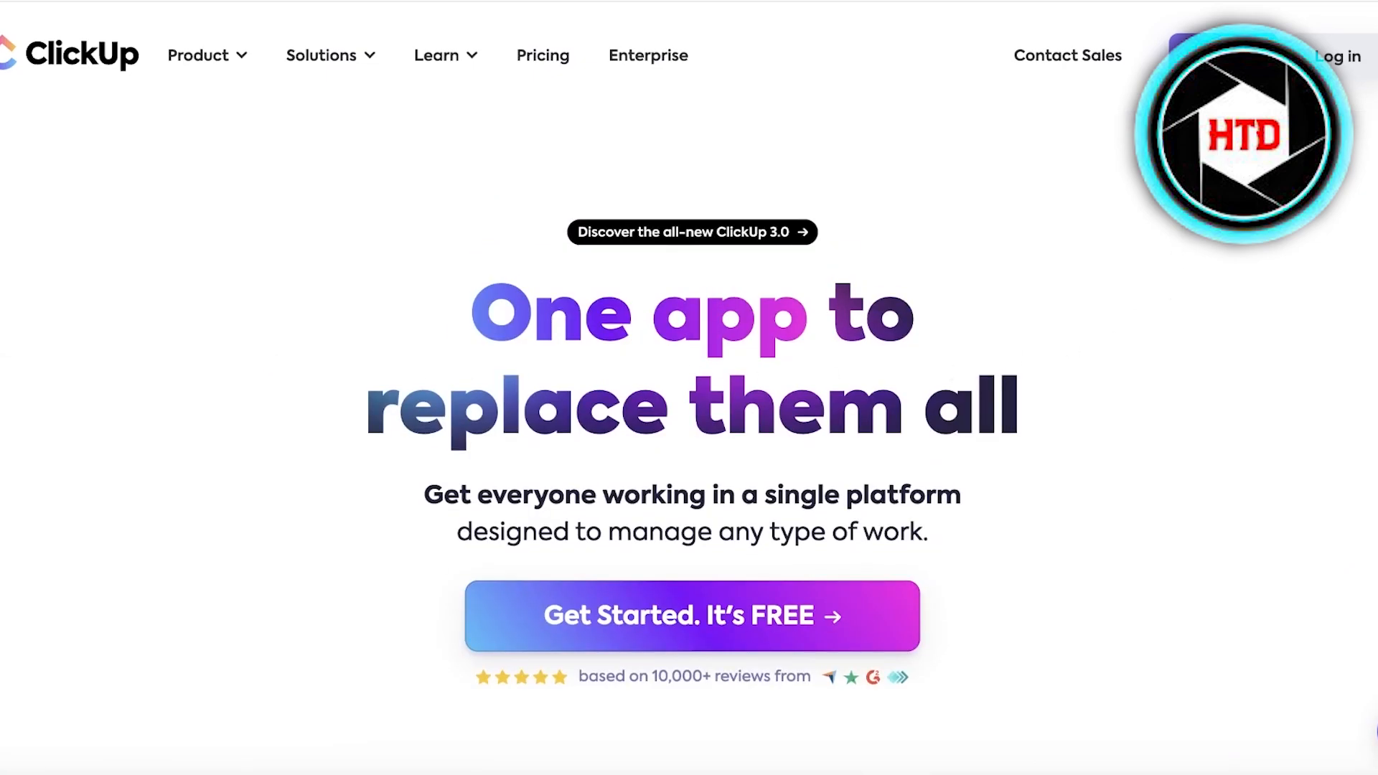
# Sign in to ClickUp with the work email and account password.
pyautogui.click(692, 616)
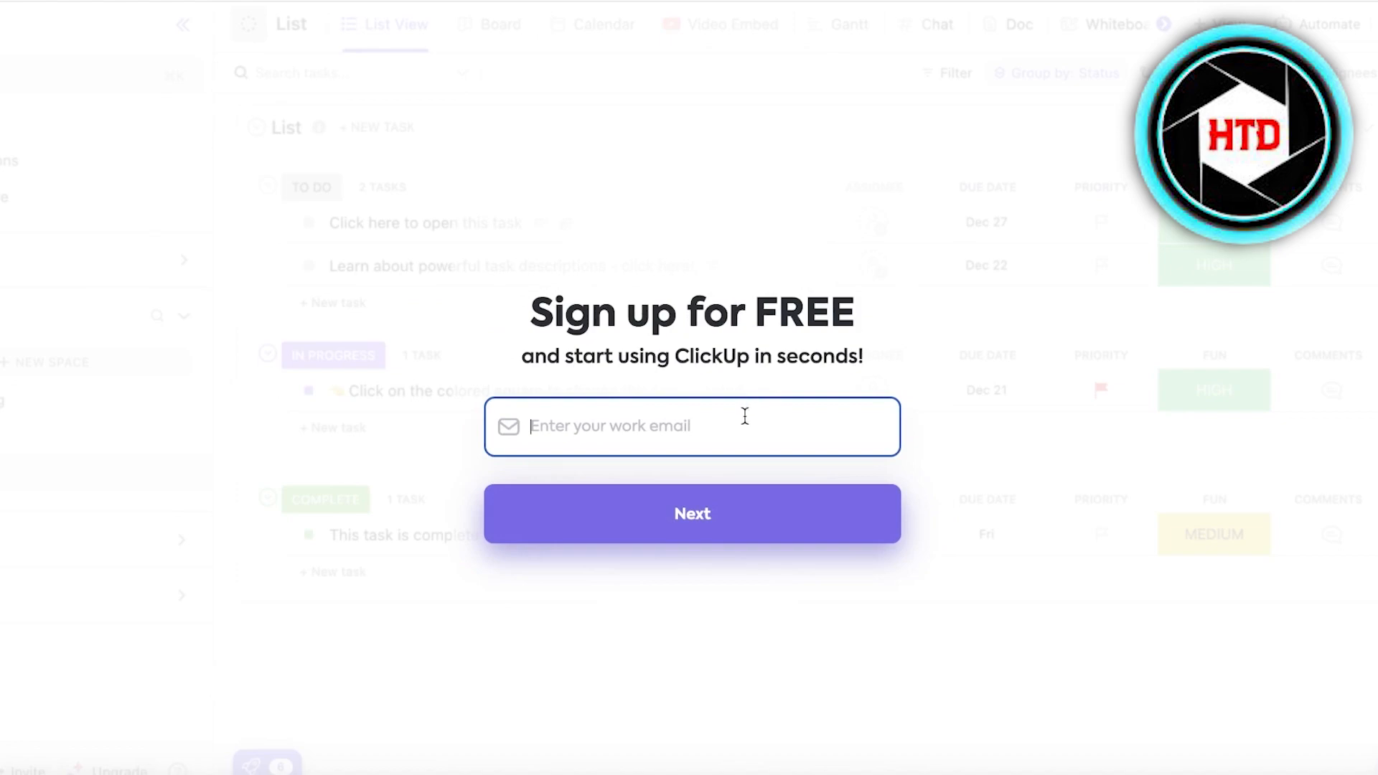
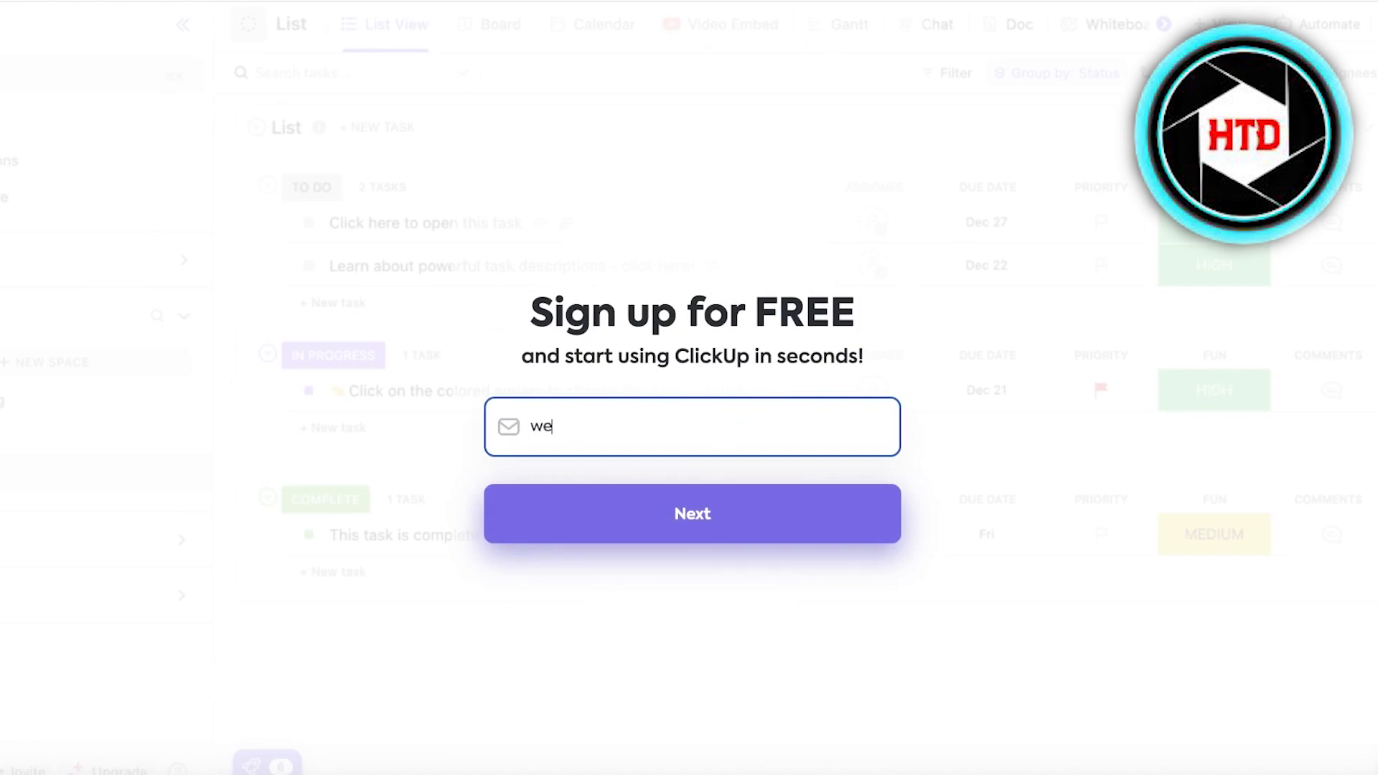
pyautogui.press('Return')
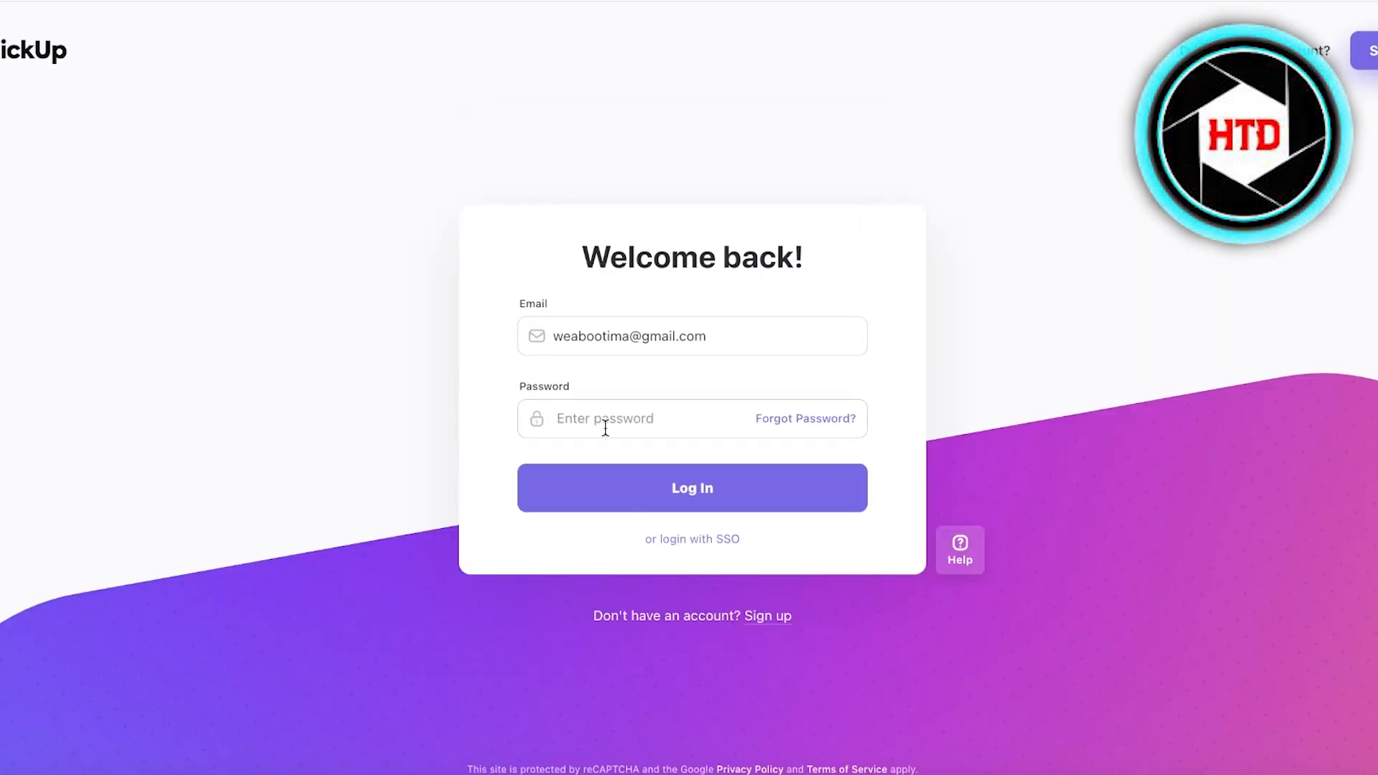
pyautogui.click(605, 428)
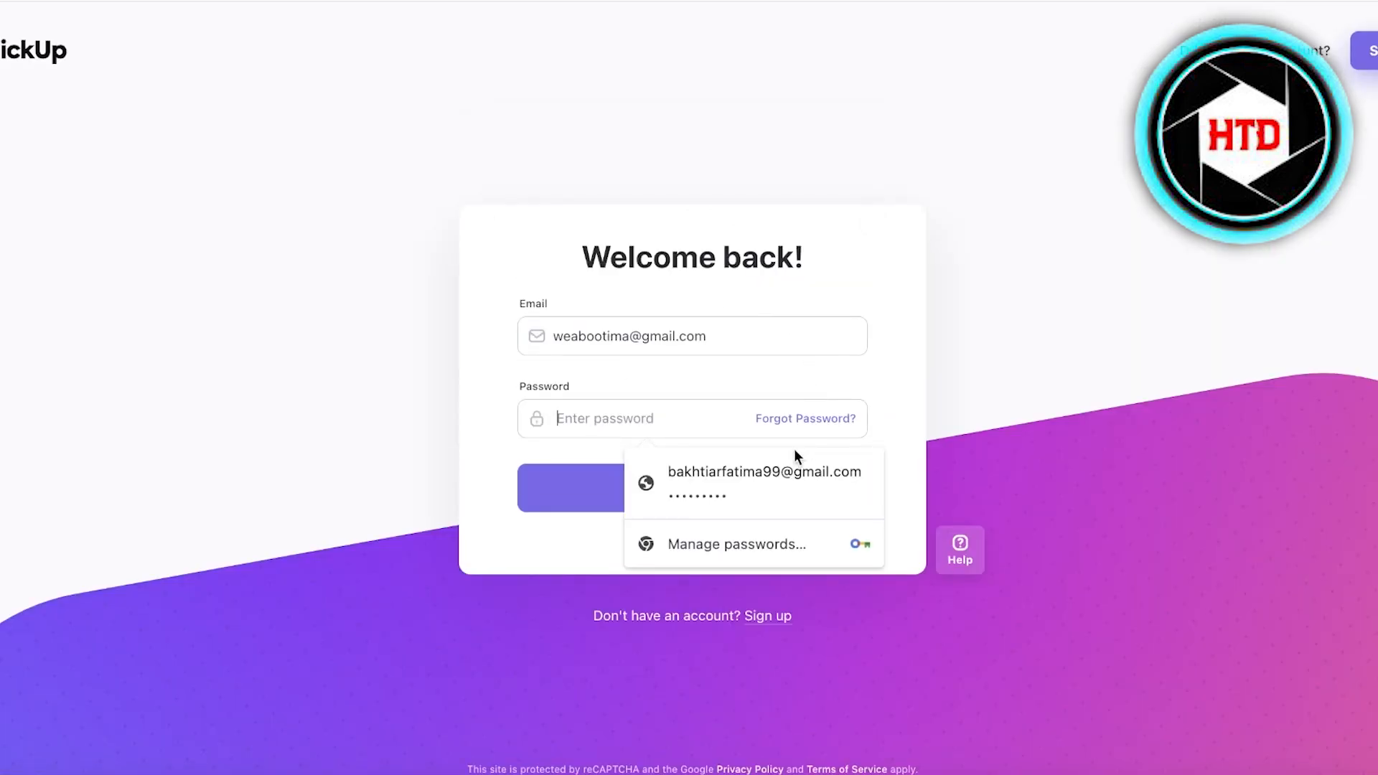
pyautogui.write('pas')
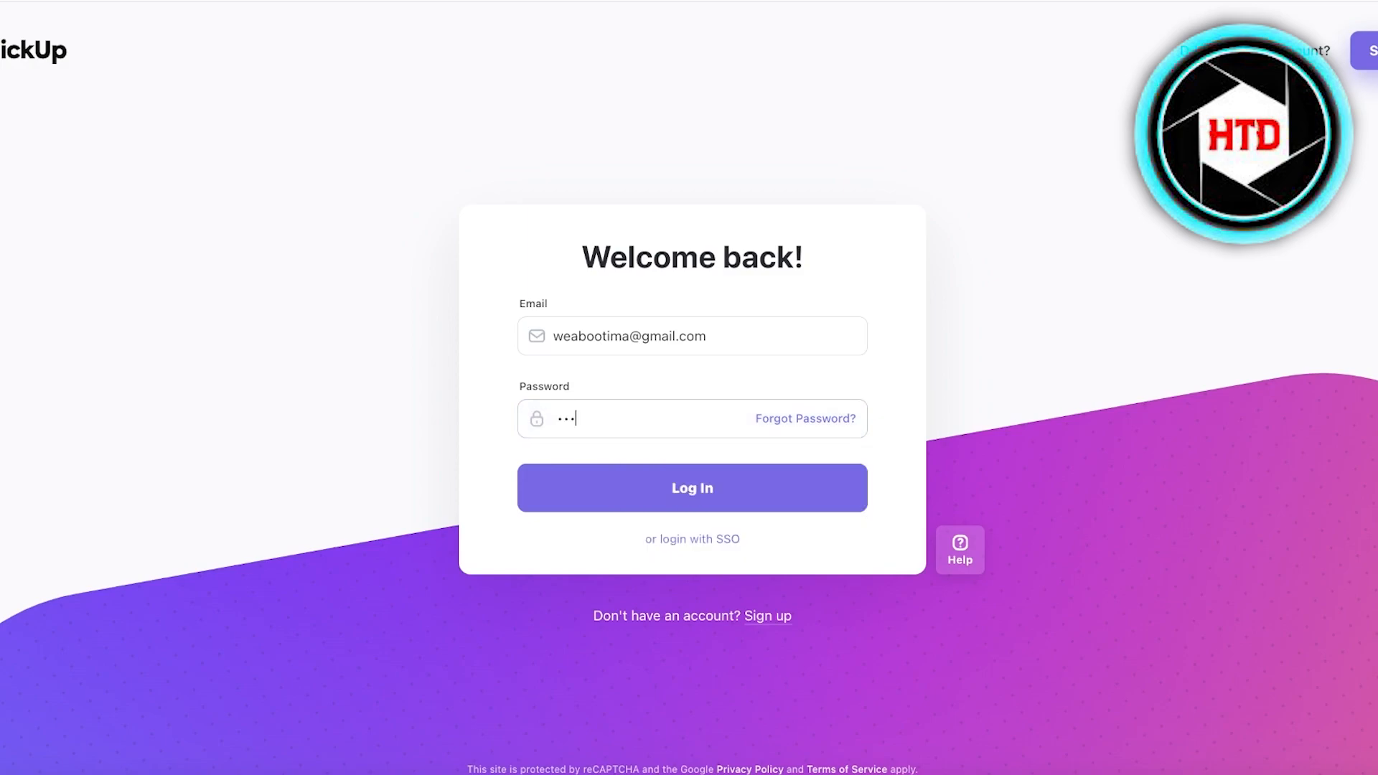
pyautogui.press('Return')
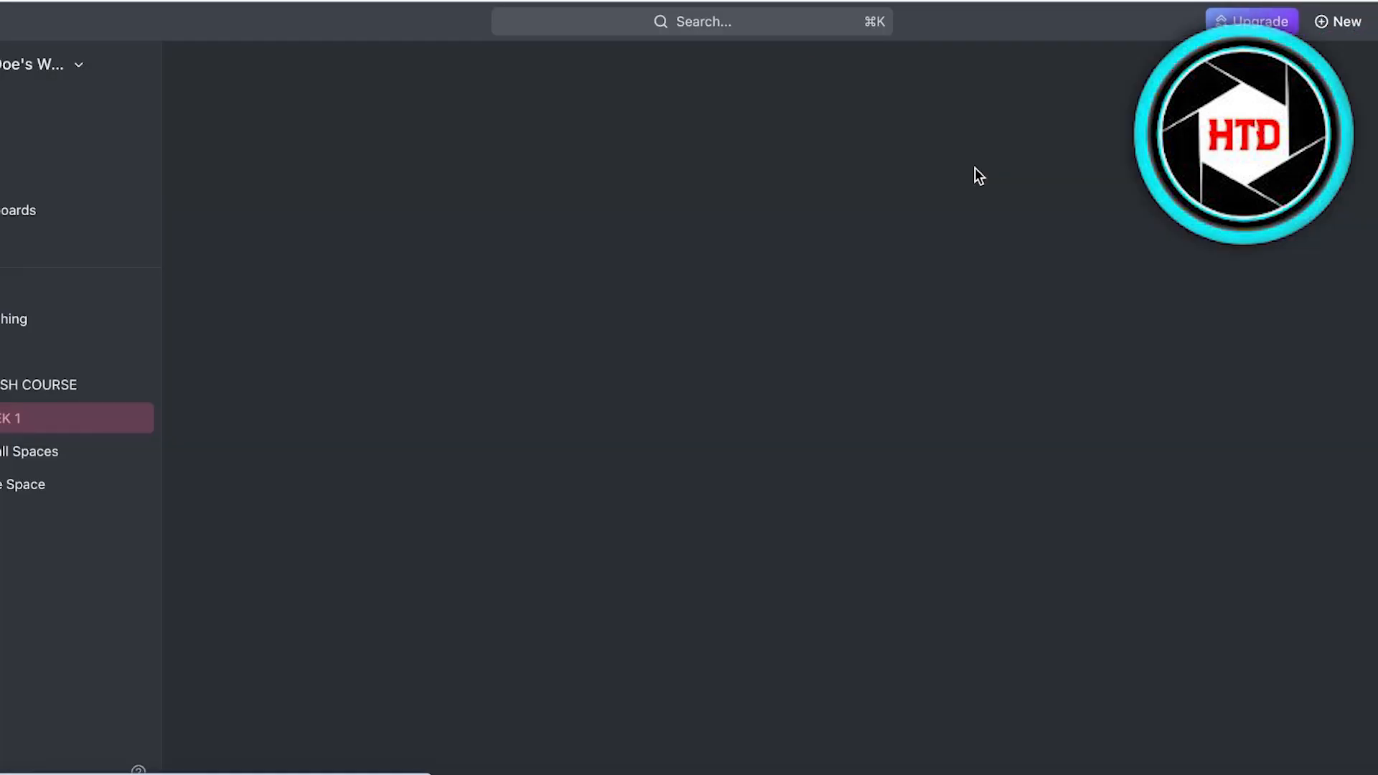
# Return to the Home page and open the workspace switcher showing SALES.
pyautogui.click(16, 94)
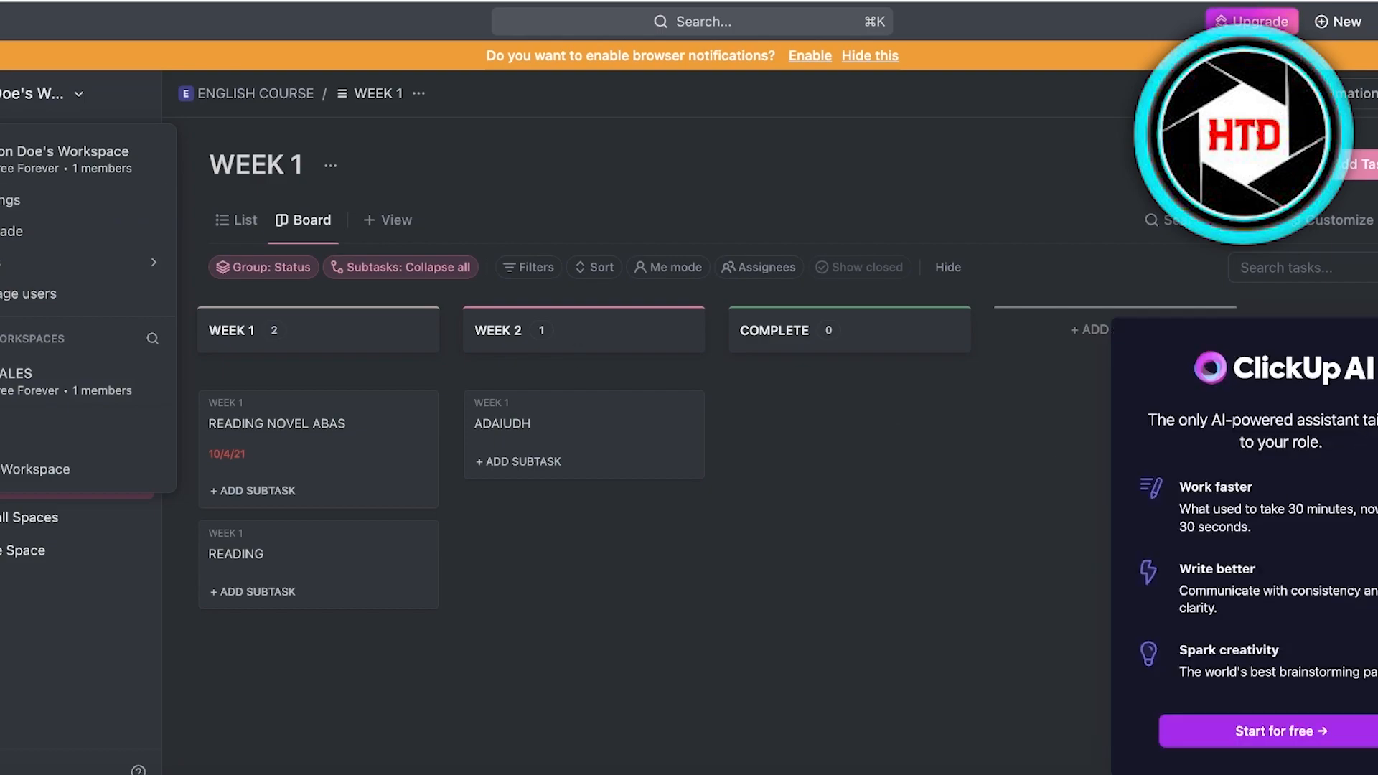
pyautogui.click(1376, 22)
pyautogui.click(1376, 21)
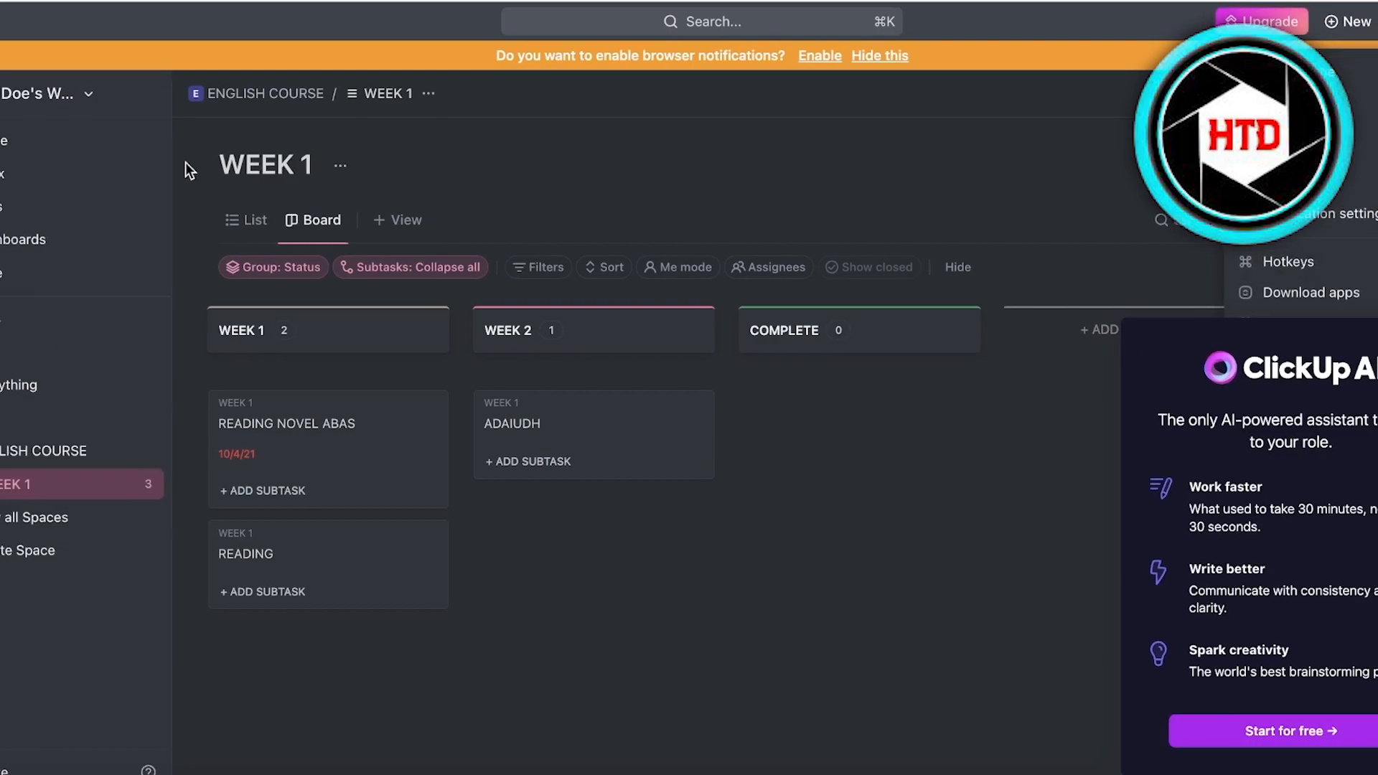
pyautogui.click(24, 27)
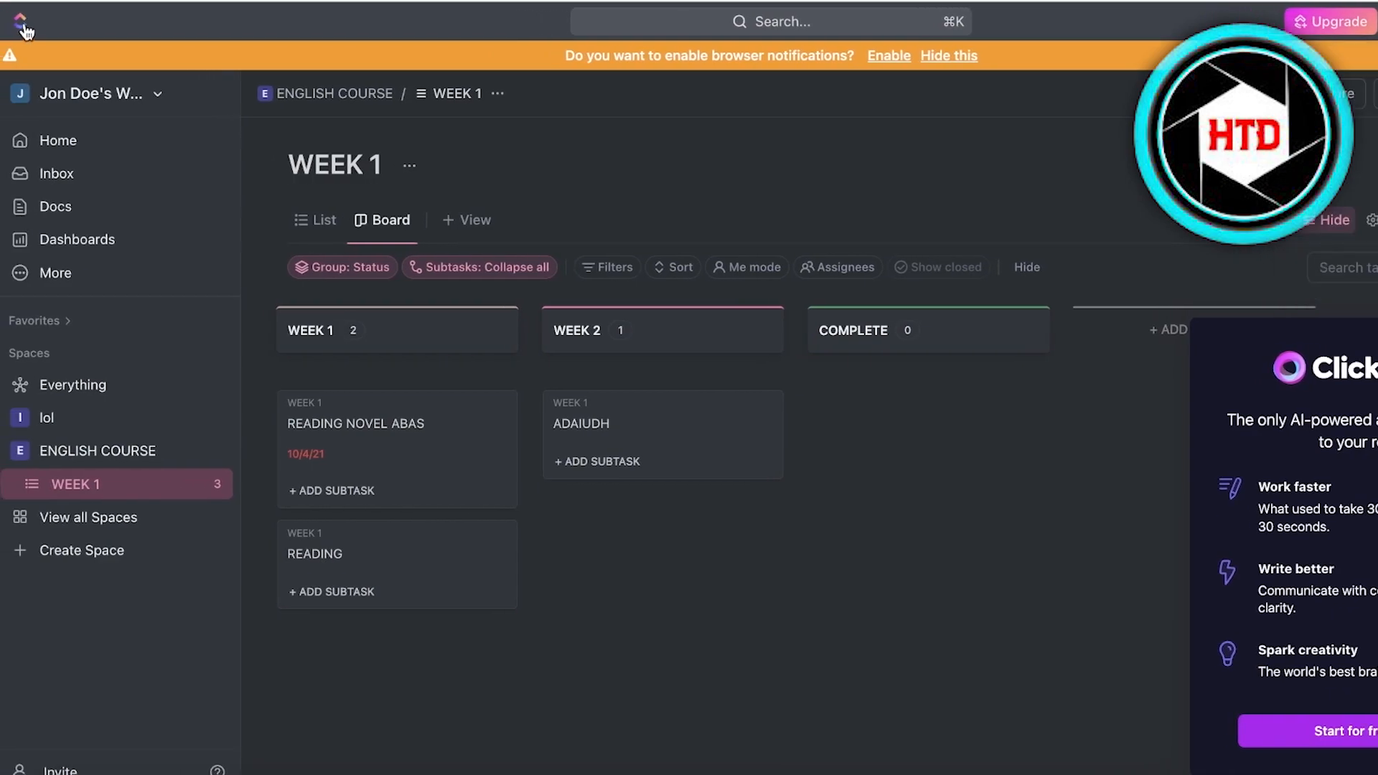
pyautogui.click(46, 101)
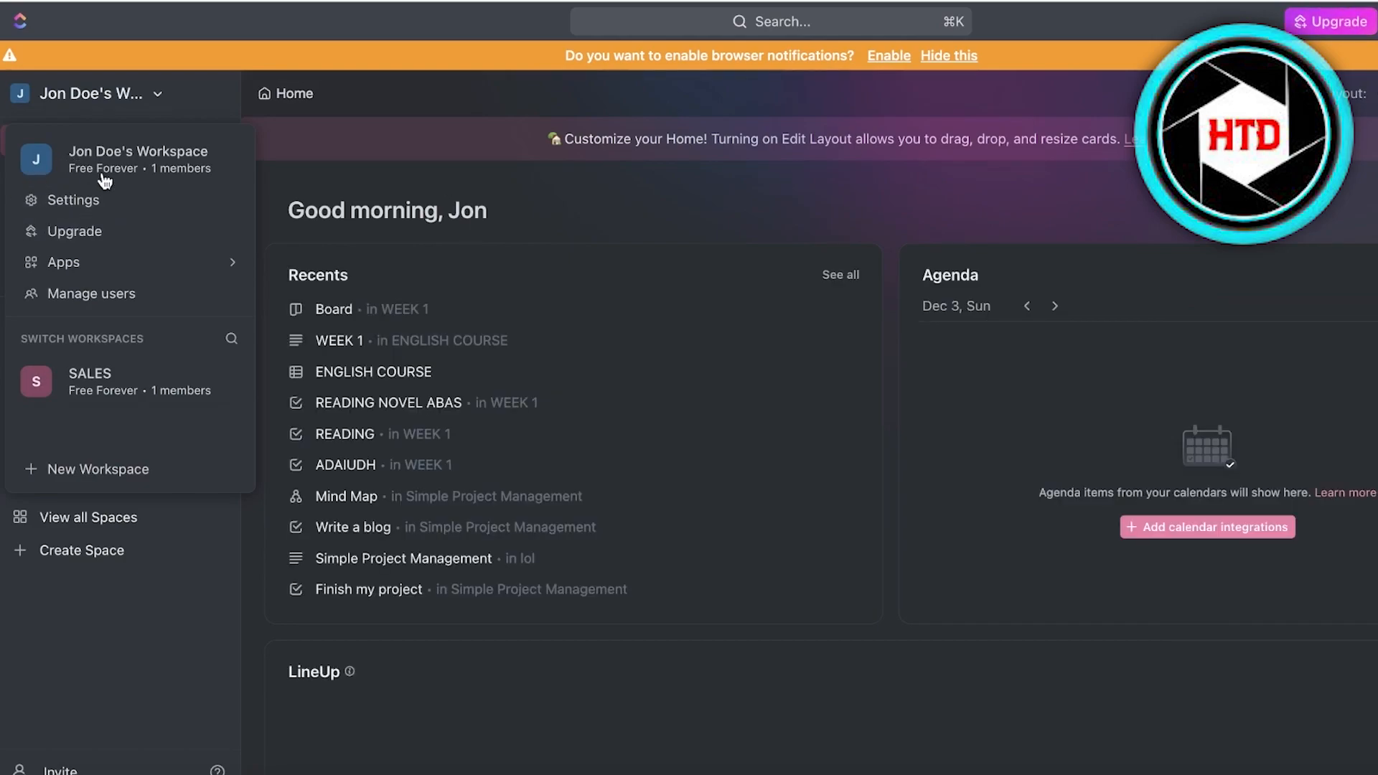
pyautogui.click(356, 172)
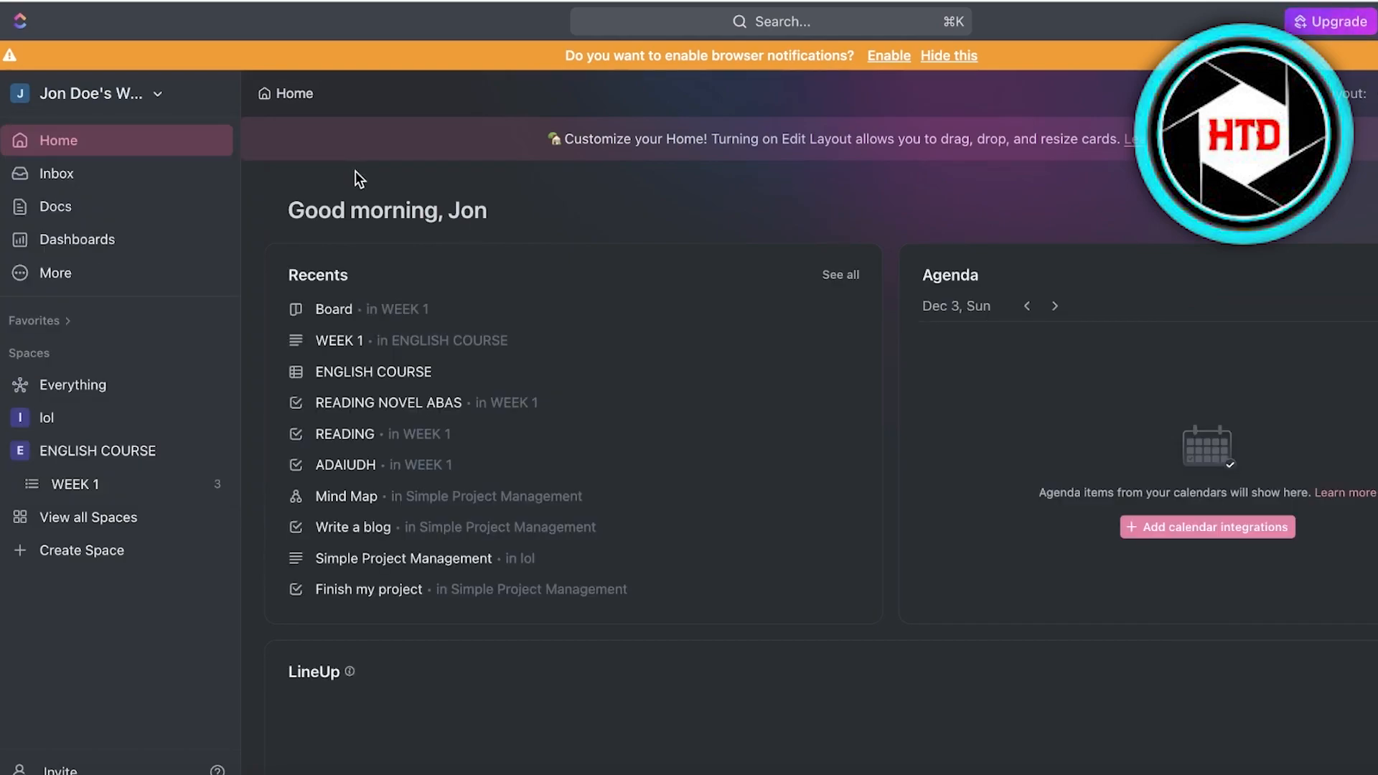
pyautogui.click(93, 100)
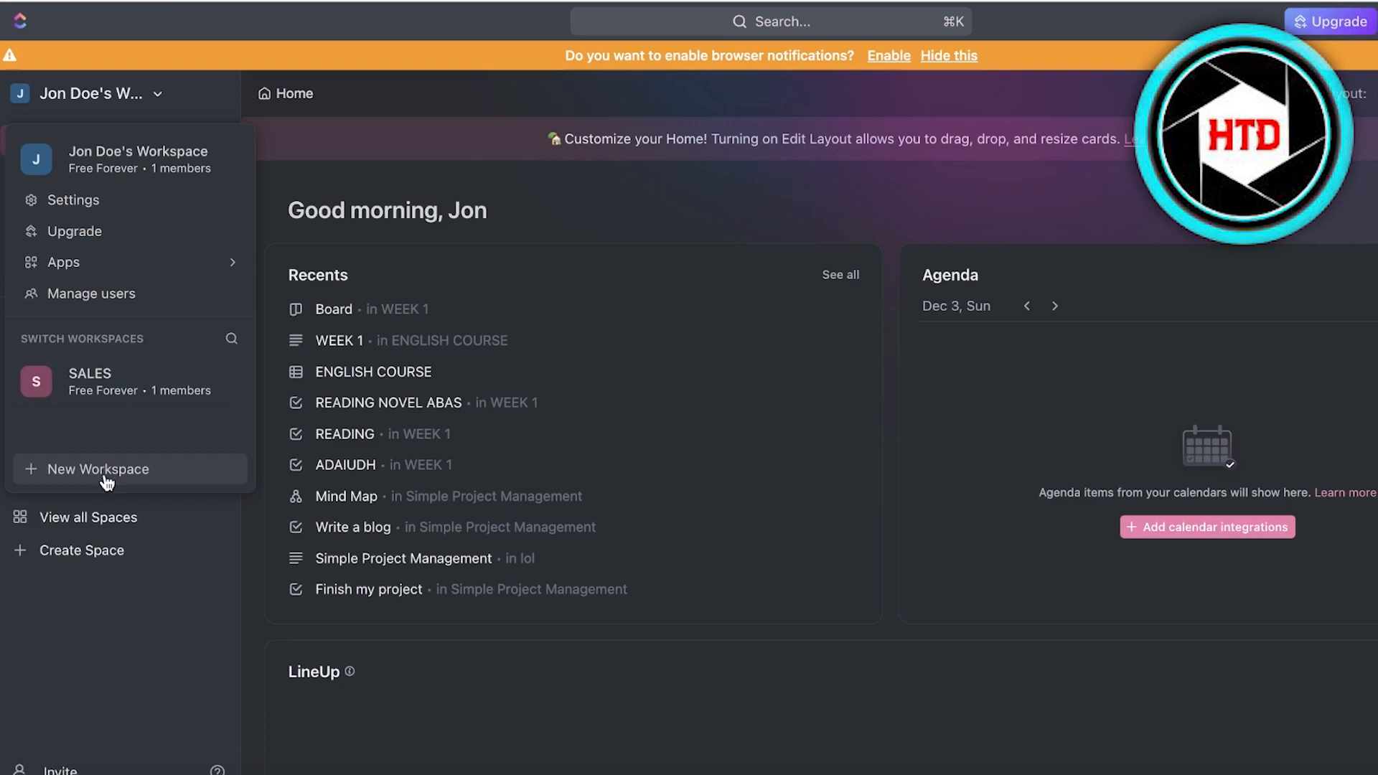
# Start a new workspace named 'Increase Leads to Sales Funnel'.
pyautogui.click(107, 477)
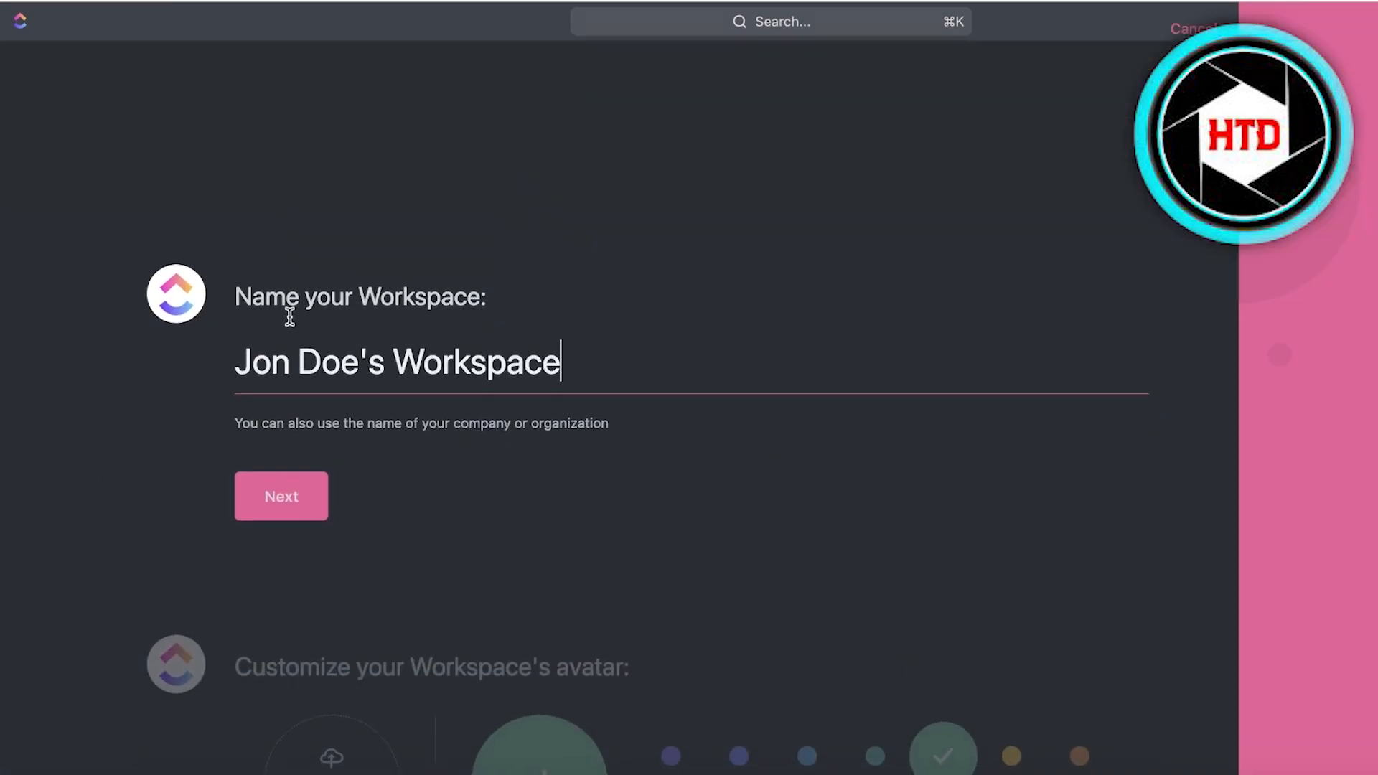
pyautogui.tripleClick(387, 355)
pyautogui.press('BackSpace')
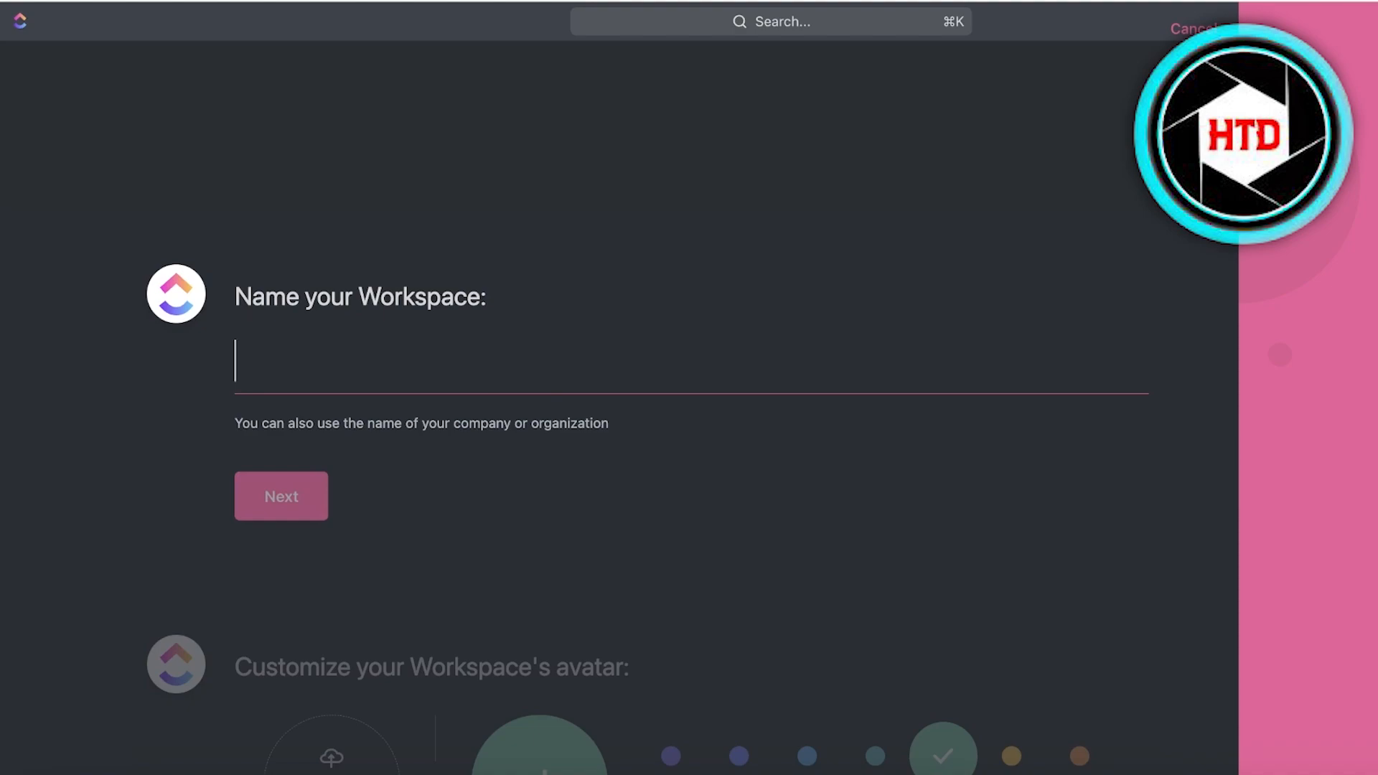
pyautogui.write('Increase Lea')
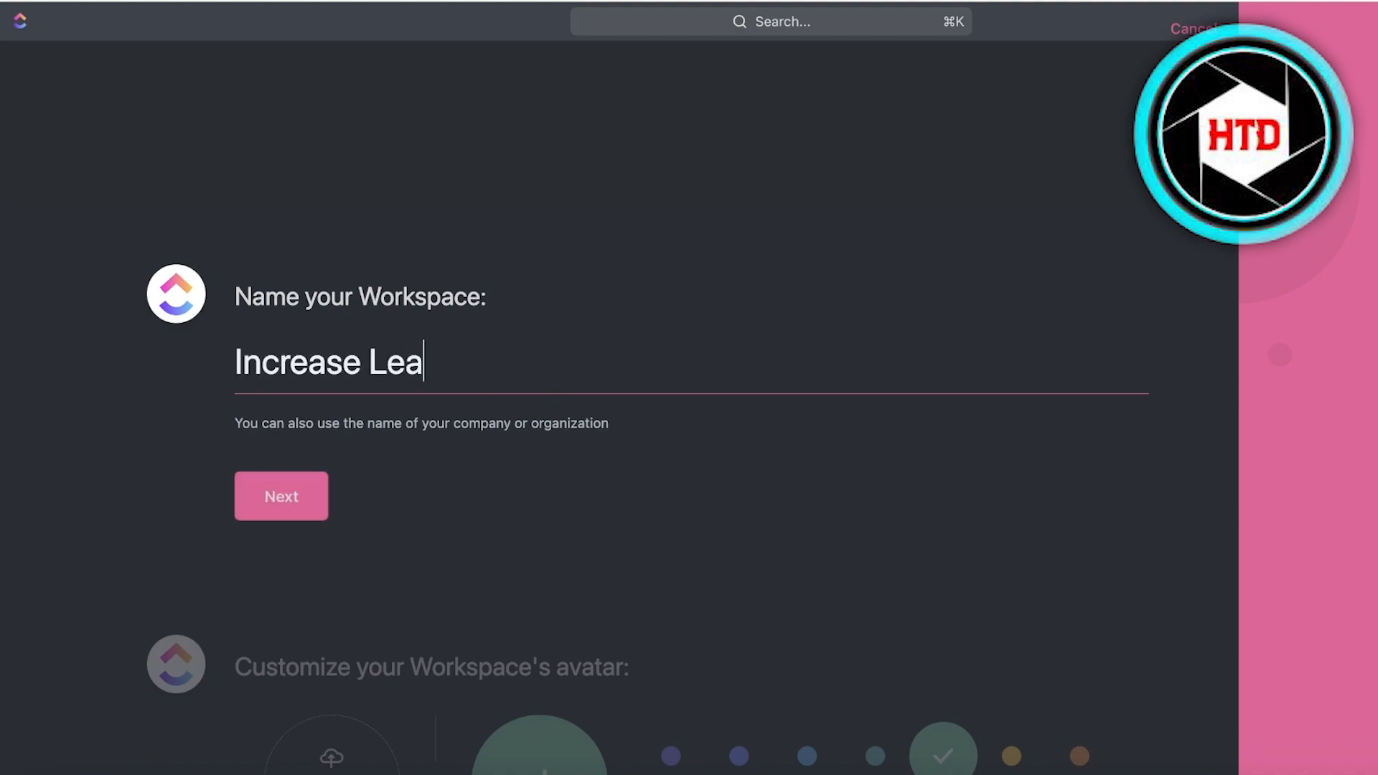
pyautogui.write('ds to Sales Funnel')
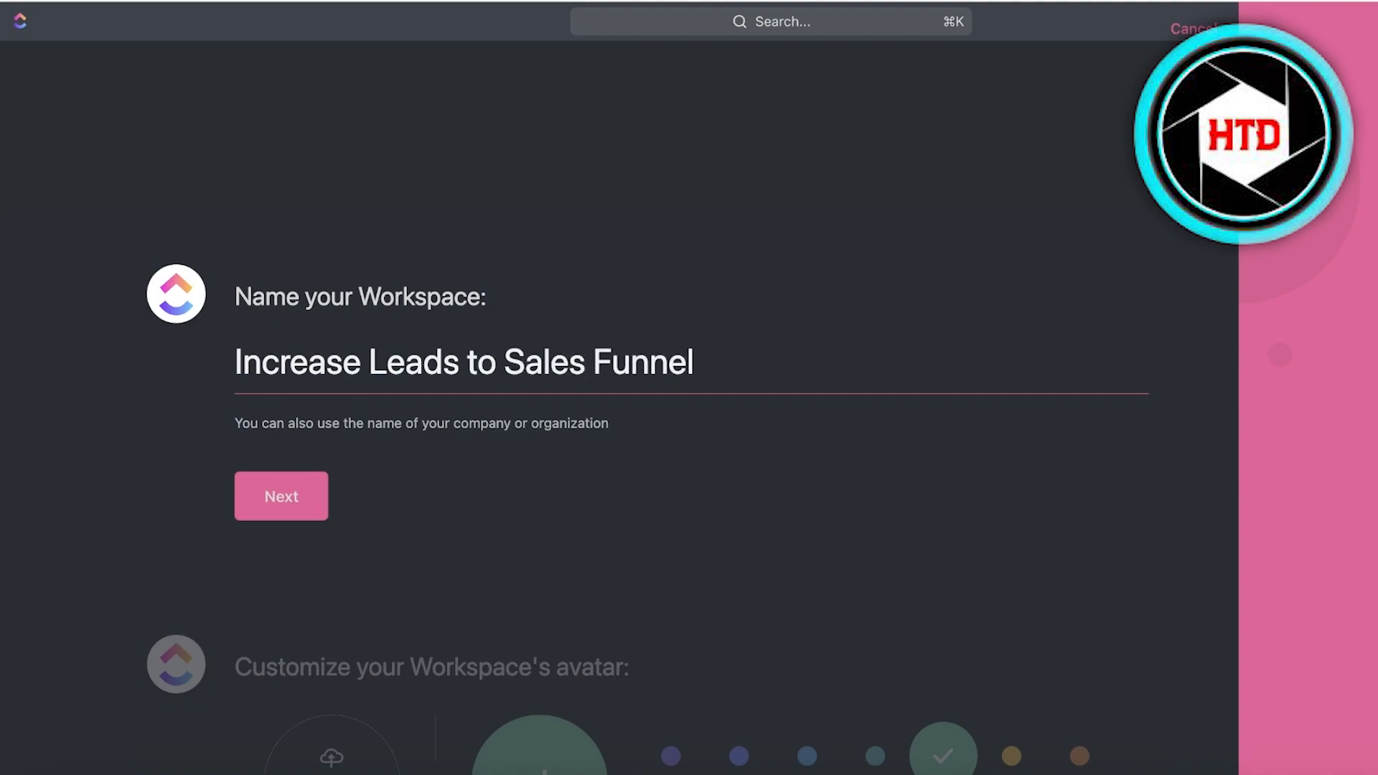
pyautogui.click(283, 497)
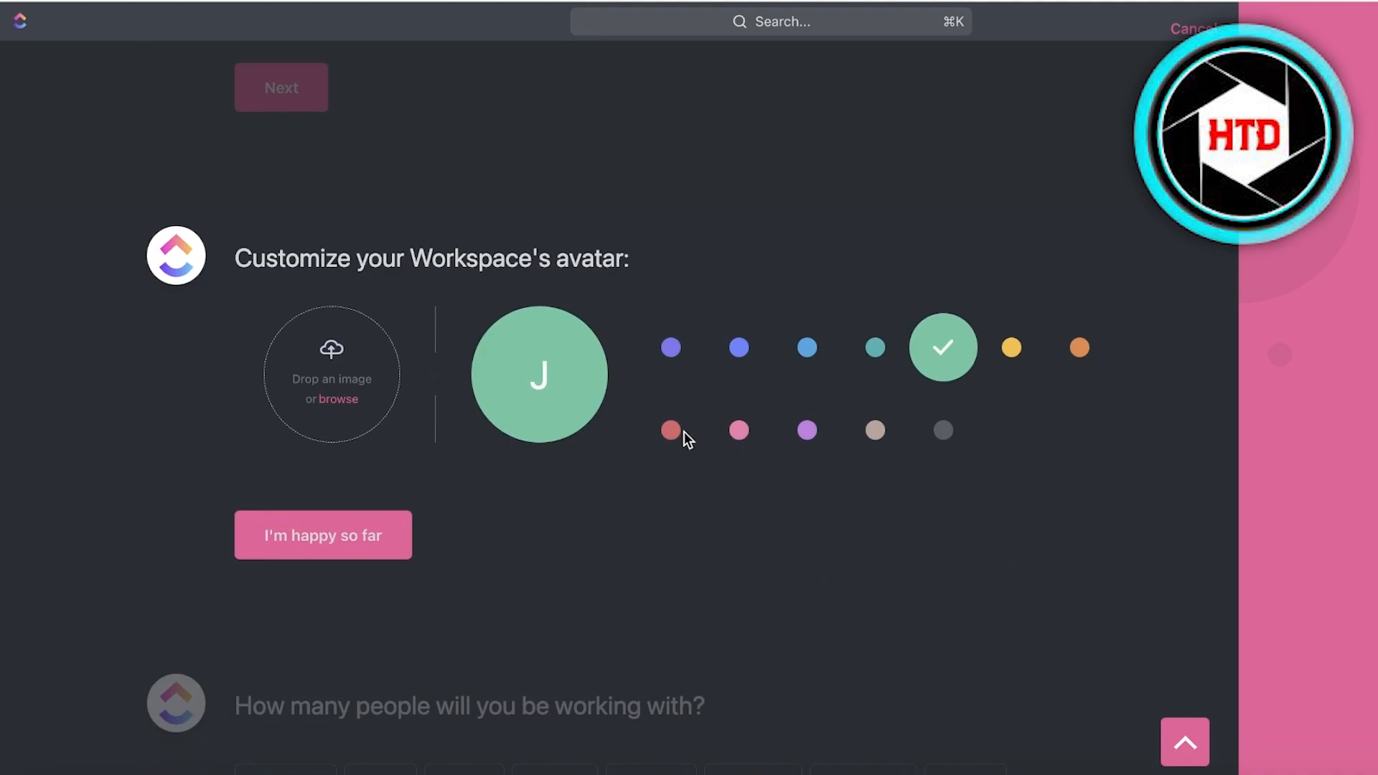
# Give the workspace avatar a pink colour.
pyautogui.click(738, 431)
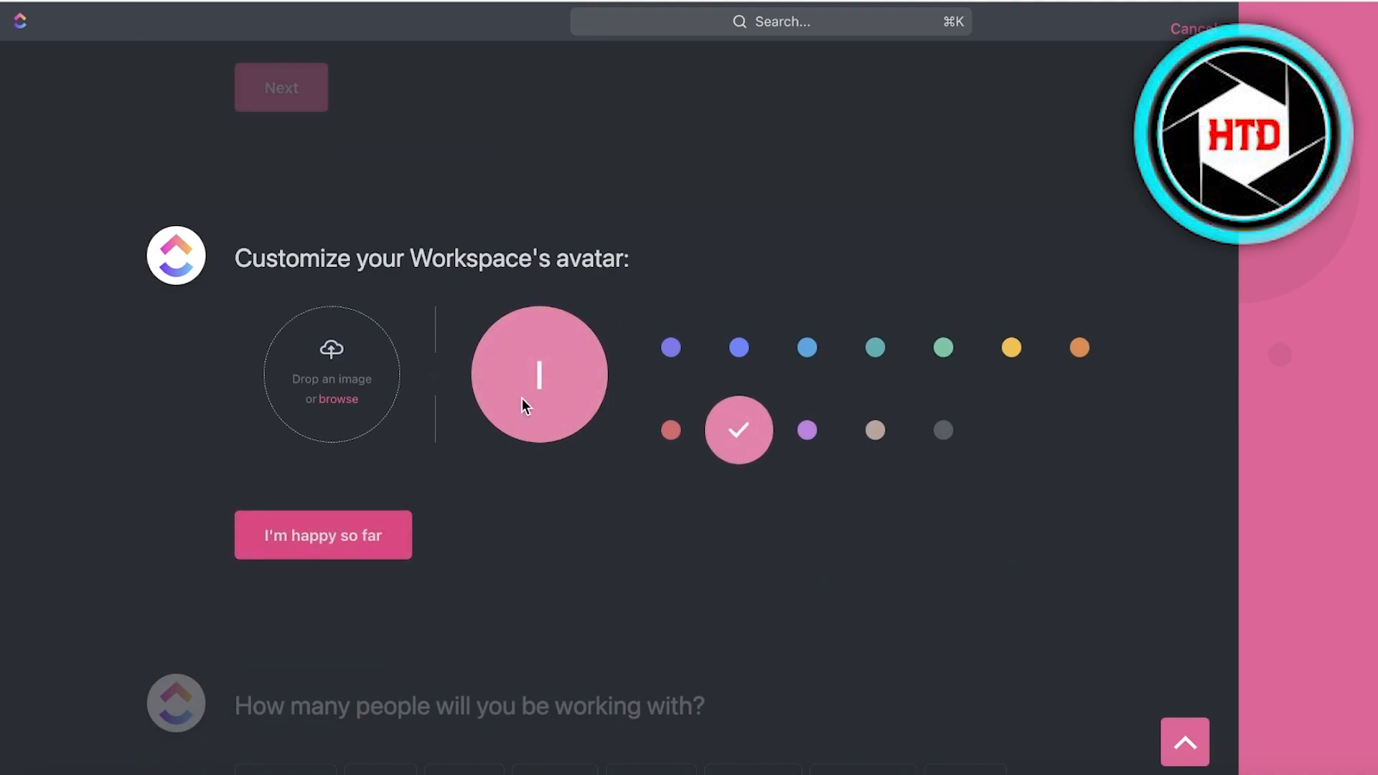
pyautogui.scroll(5, 545, 274)
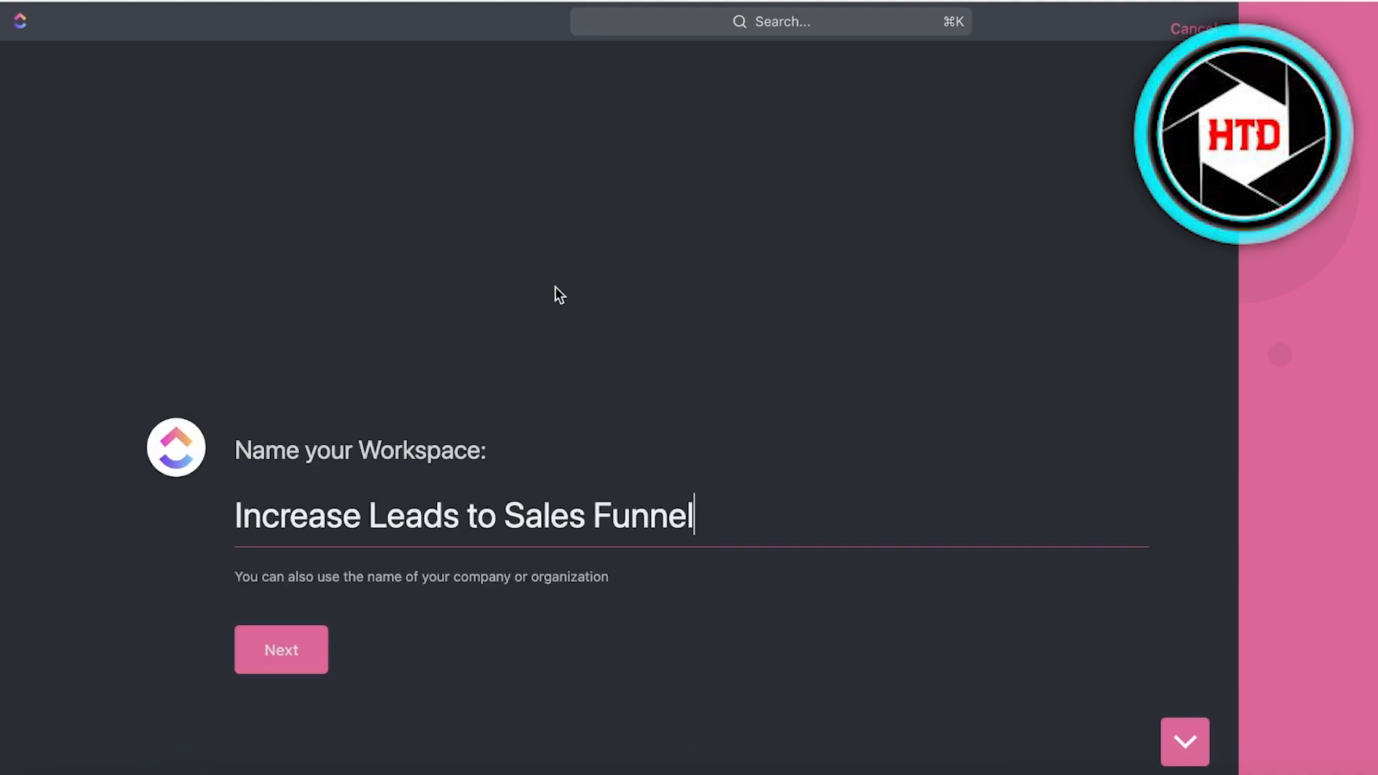
pyautogui.scroll(-5, 572, 343)
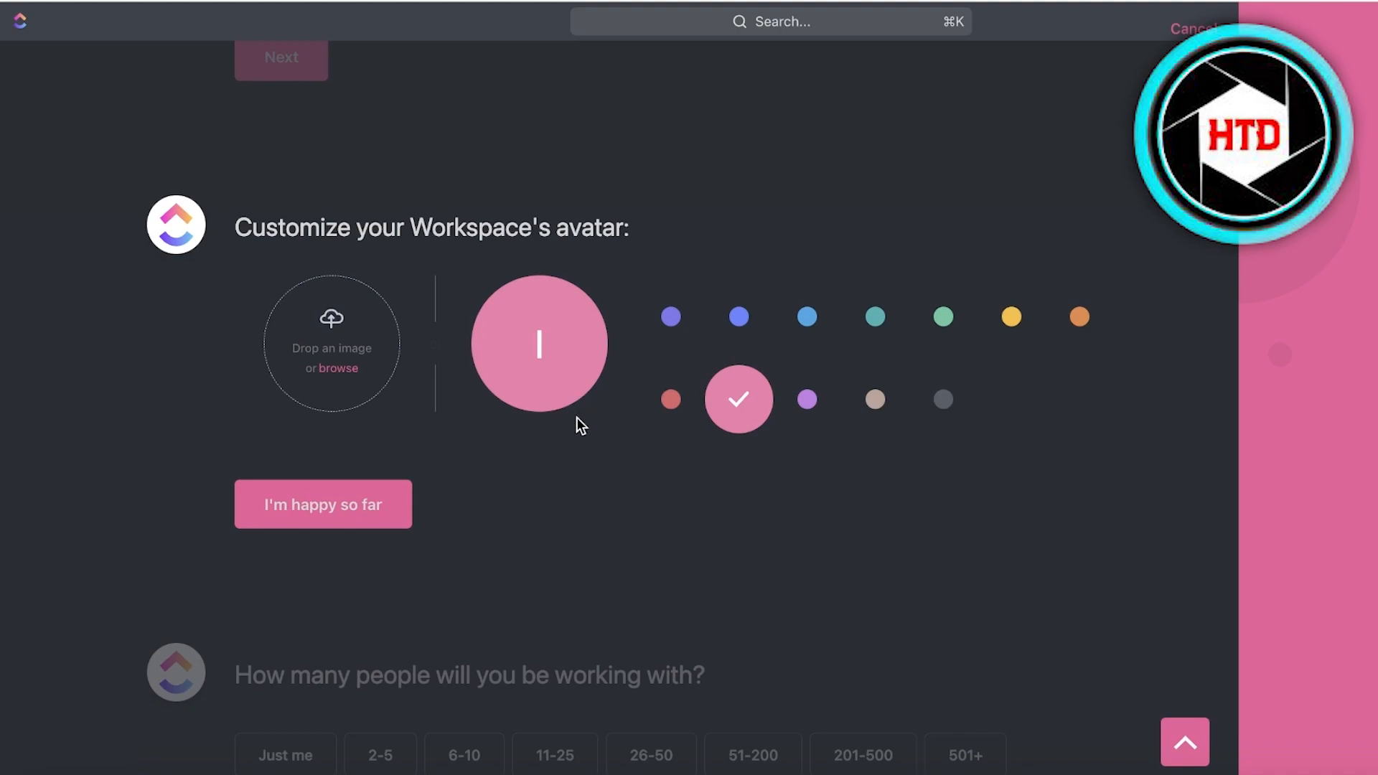
pyautogui.click(384, 518)
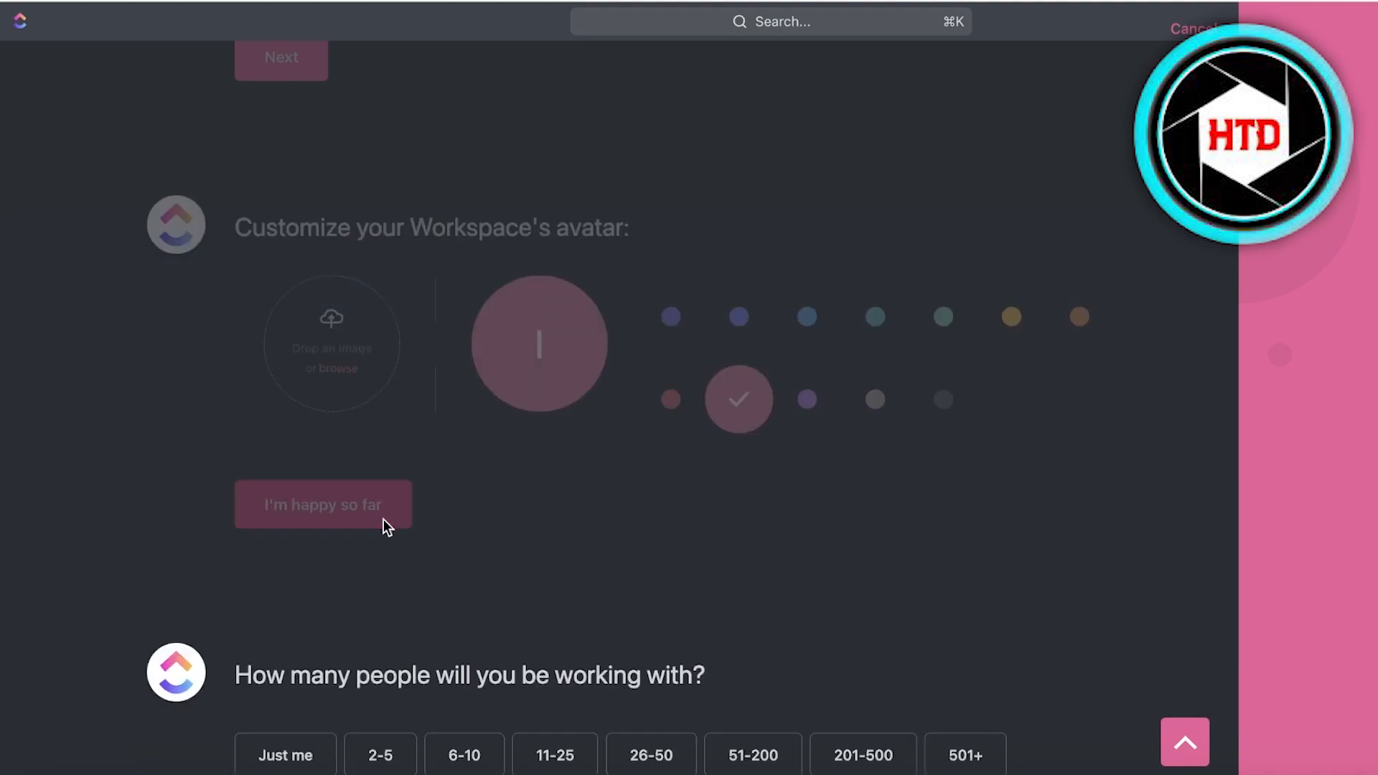
# Set team size to 2-5 and skip invites, app connections and imports.
pyautogui.click(355, 422)
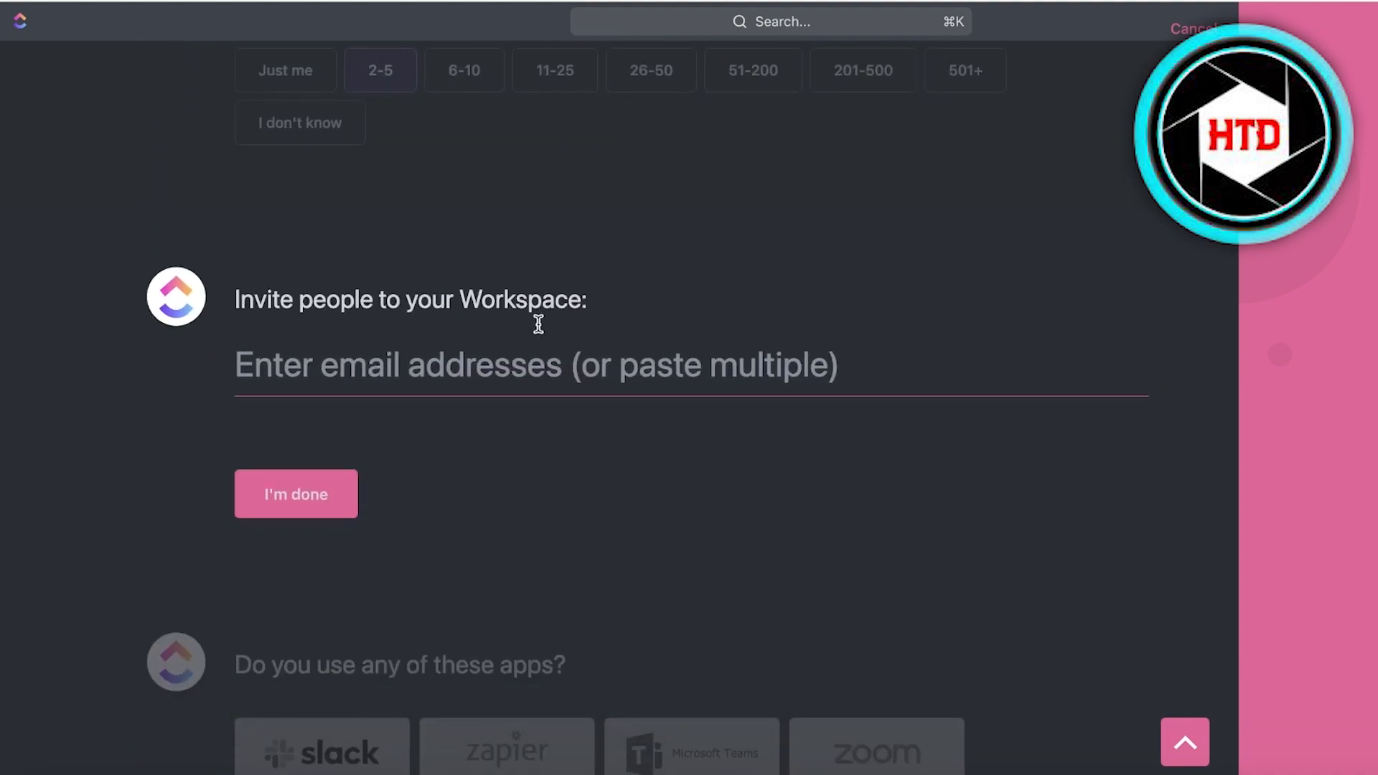
pyautogui.click(329, 493)
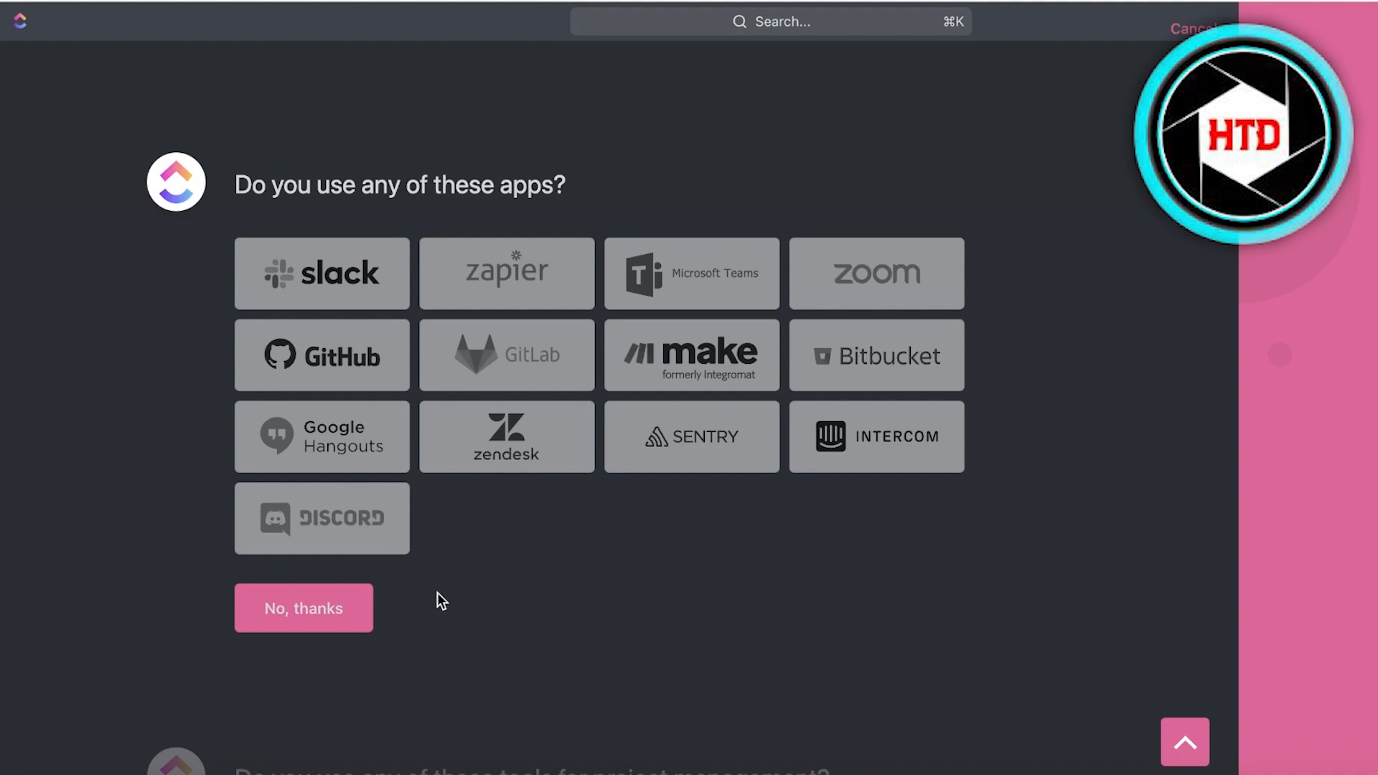
pyautogui.click(338, 614)
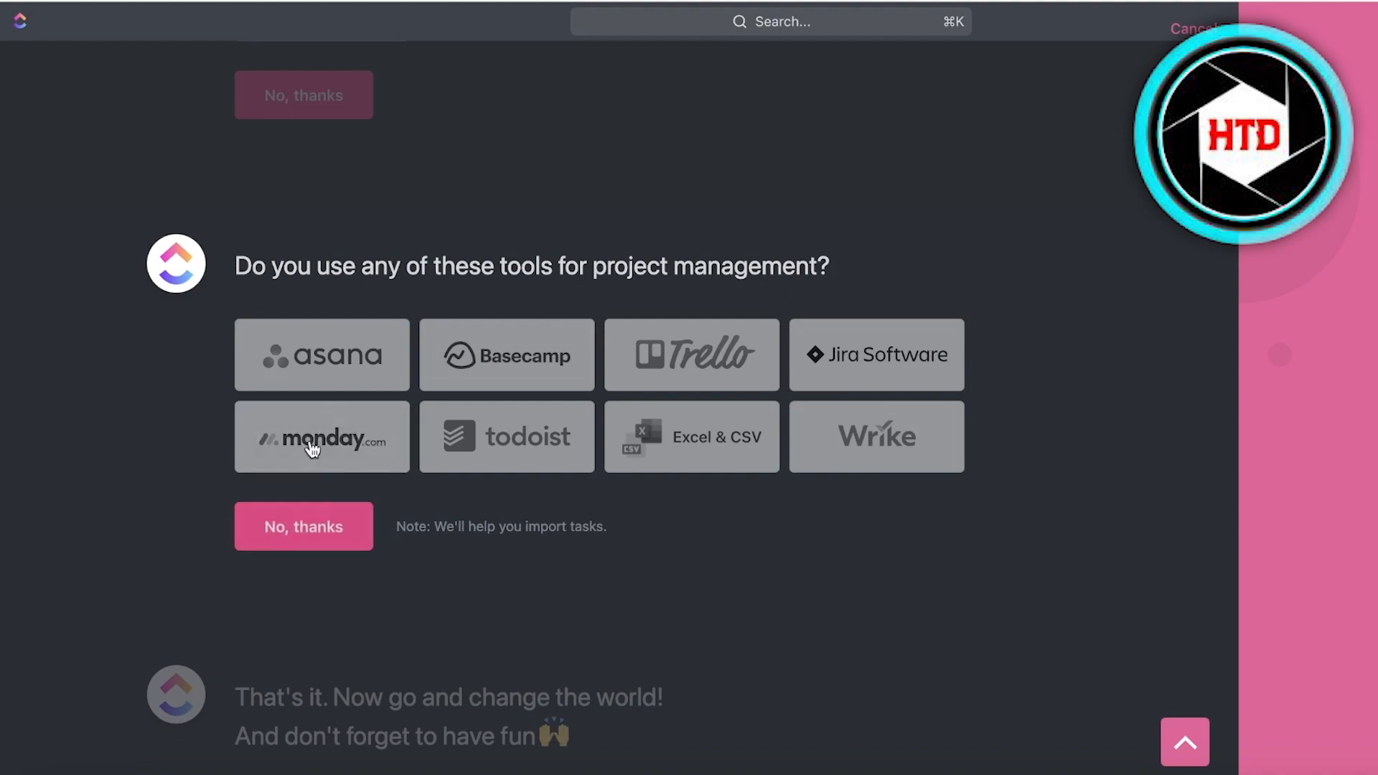
pyautogui.click(322, 522)
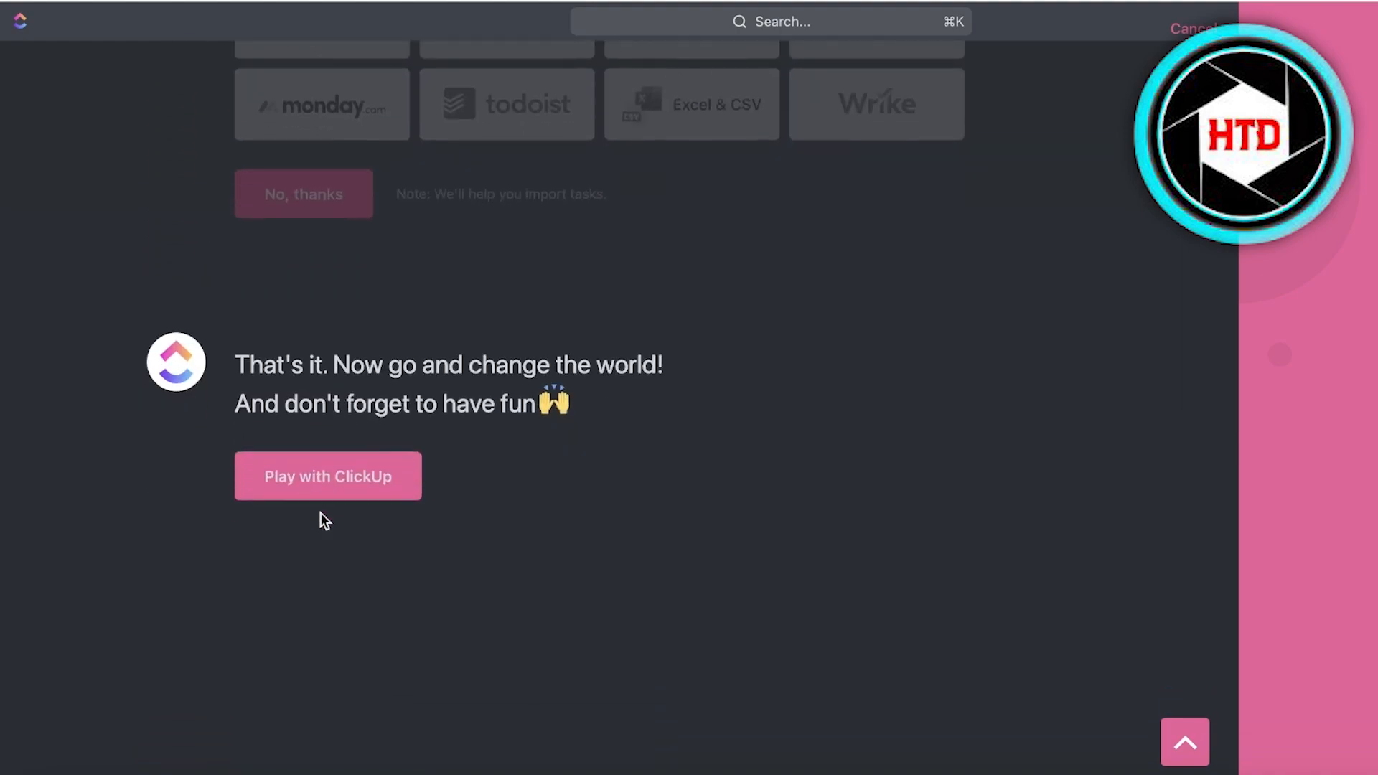
pyautogui.click(337, 455)
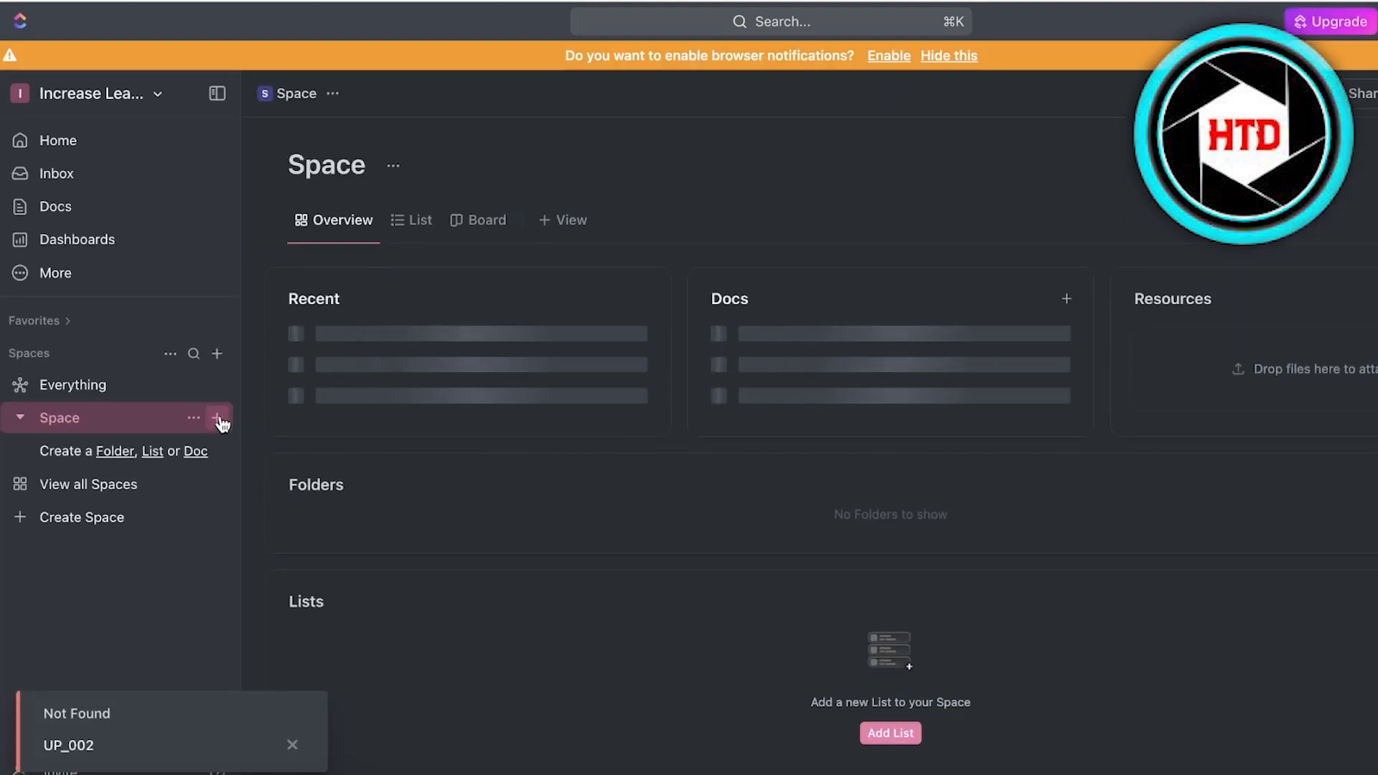
# Dismiss the notifications banner and switch the theme from dark mode to light.
pyautogui.click(928, 60)
pyautogui.click(1376, 21)
pyautogui.click(1374, 180)
pyautogui.click(1377, 21)
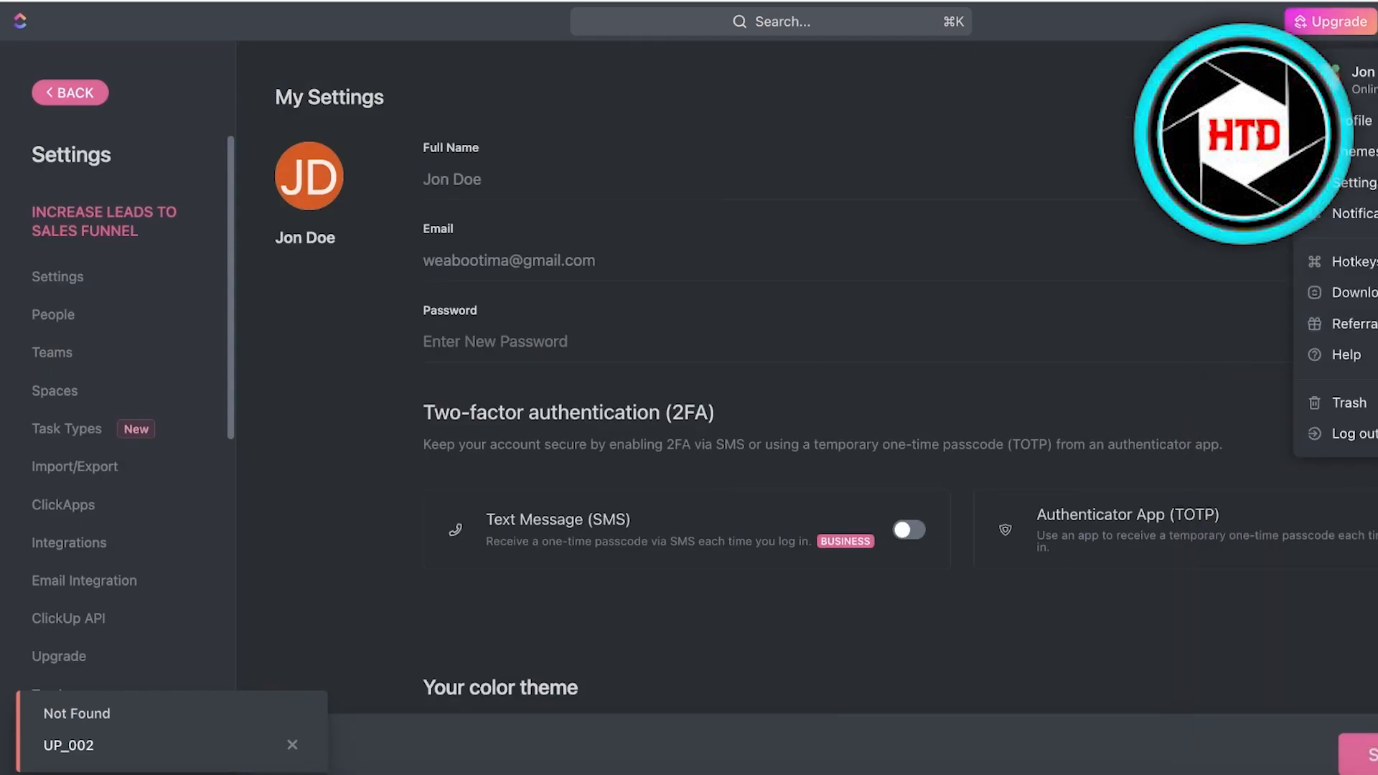
pyautogui.click(1360, 151)
pyautogui.click(515, 275)
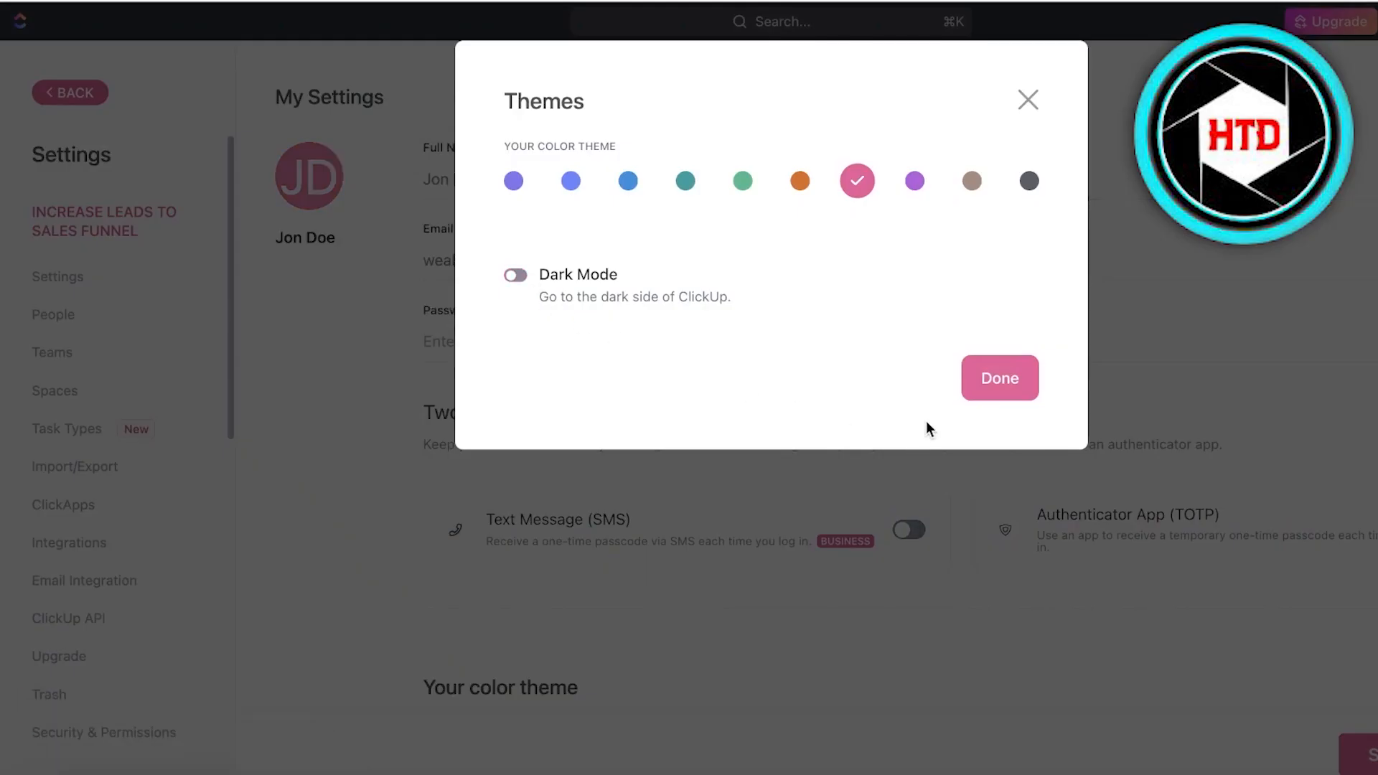
pyautogui.click(1000, 378)
pyautogui.click(54, 92)
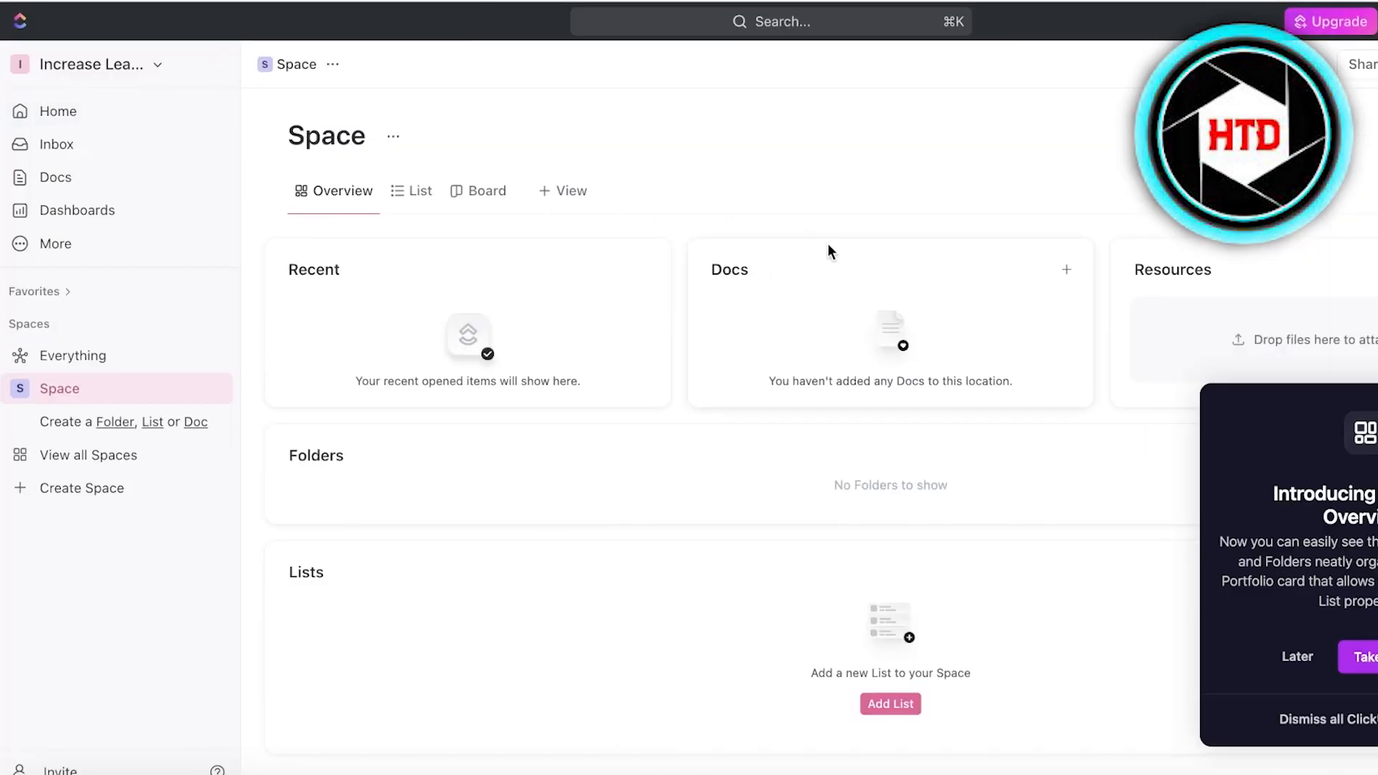
# Close the overview popup, glance at Everything, and return to the Space's options.
pyautogui.click(1295, 658)
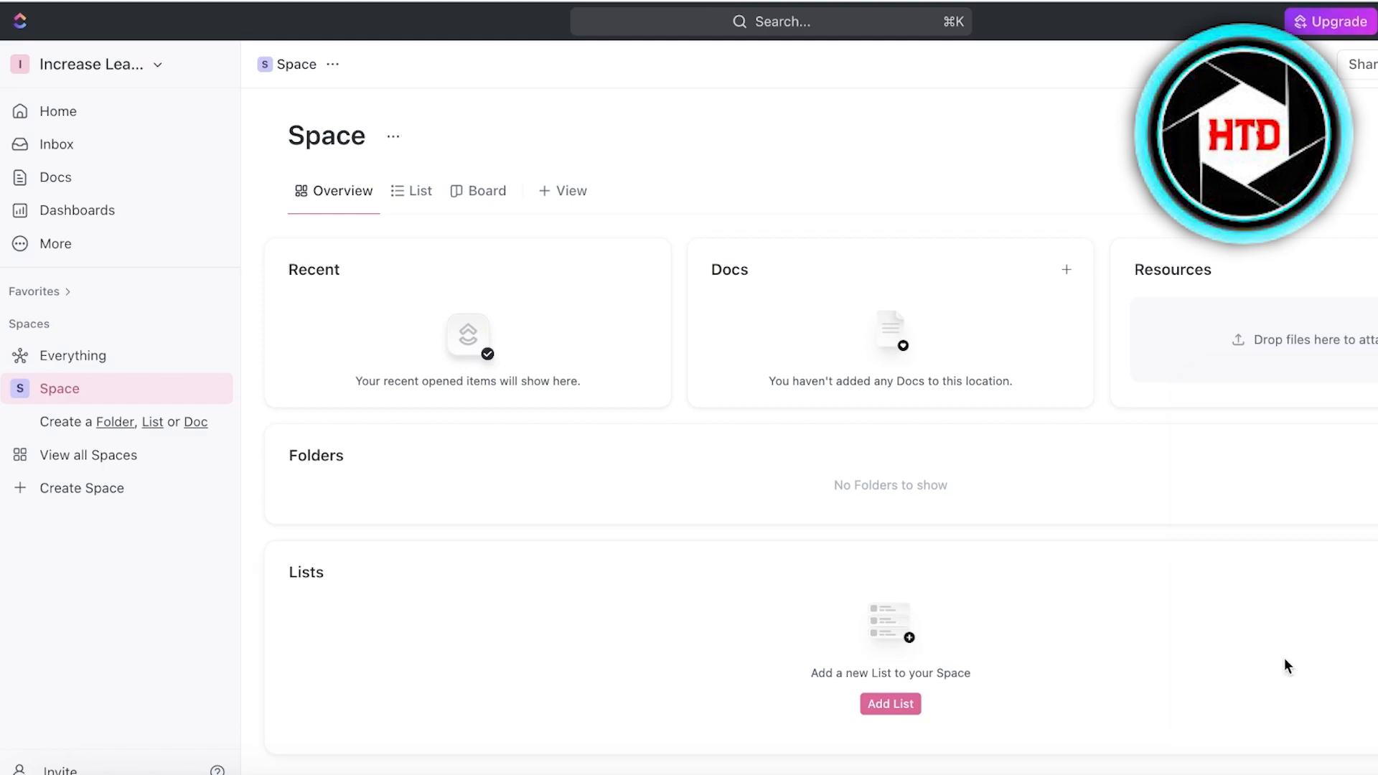
pyautogui.click(66, 351)
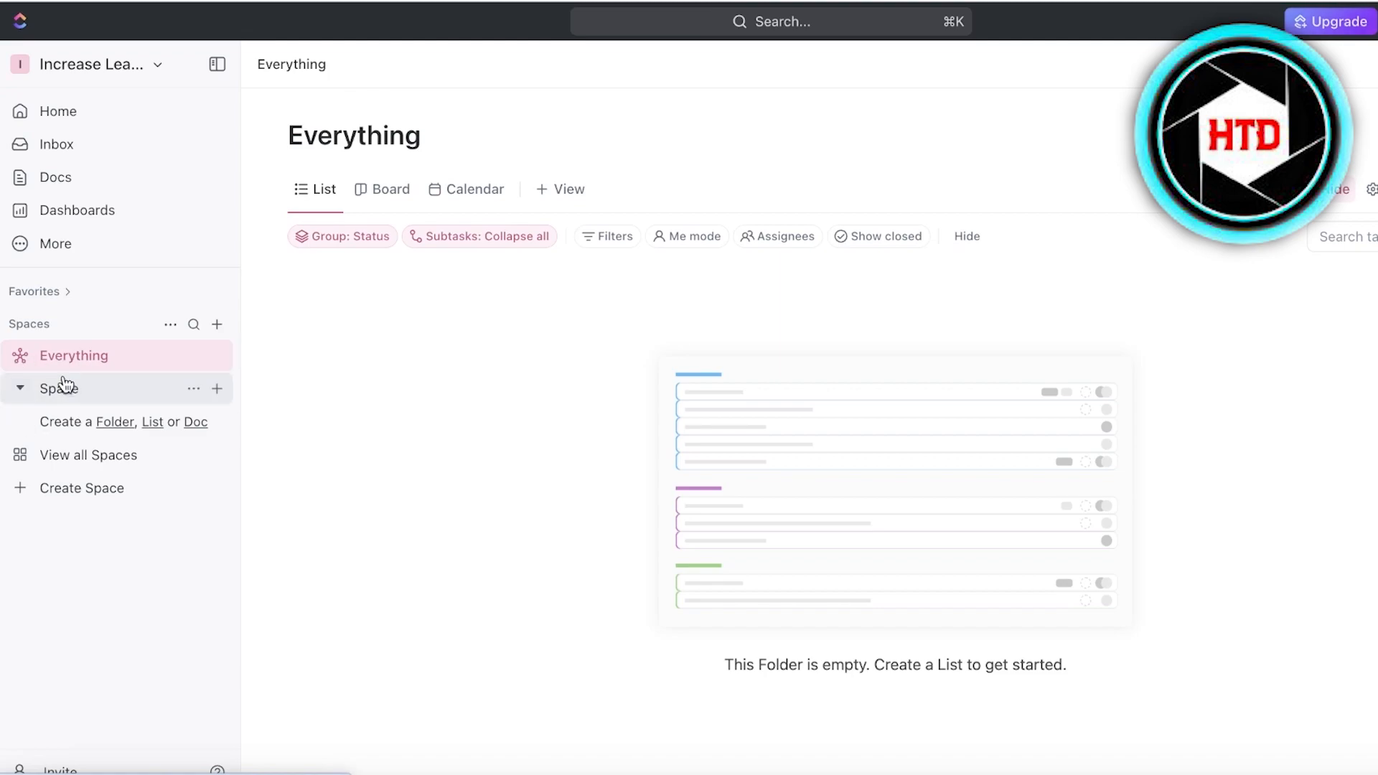
pyautogui.click(63, 390)
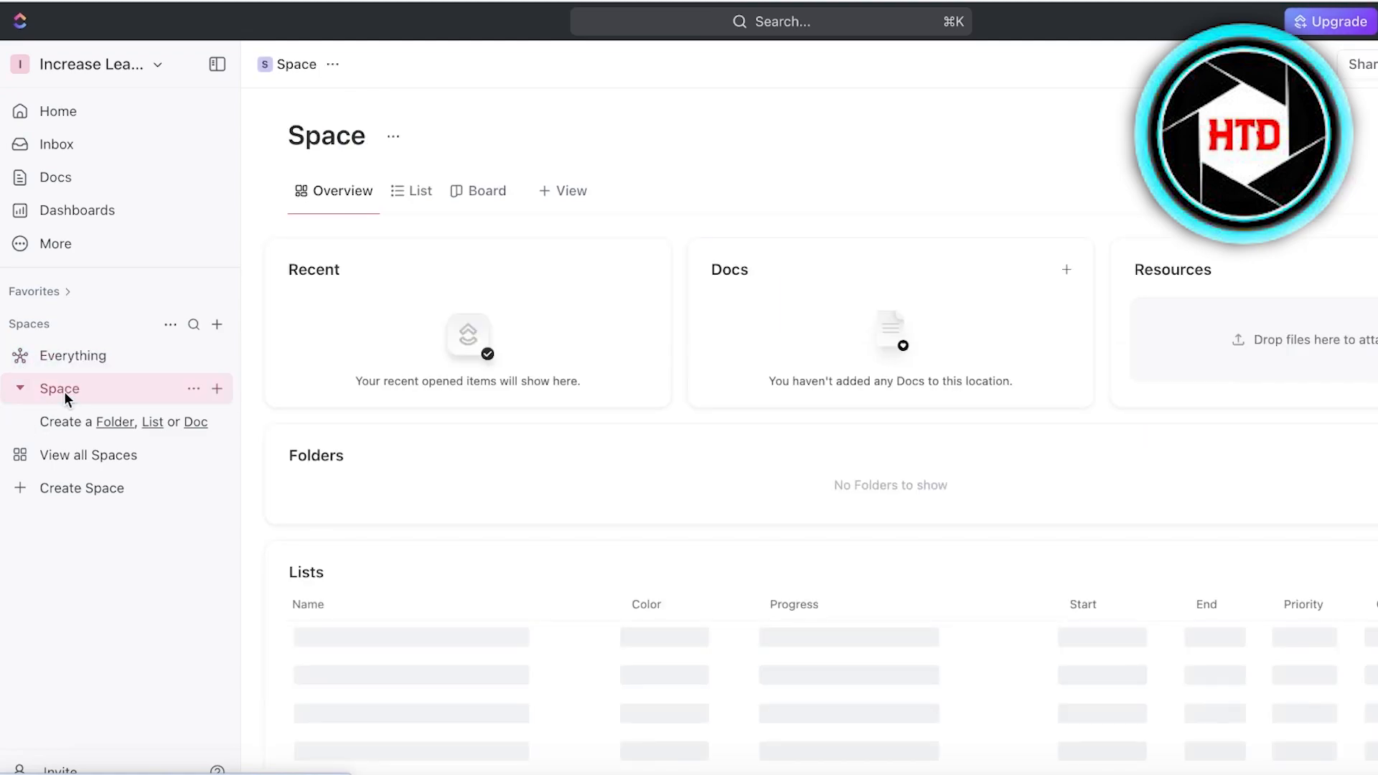
pyautogui.click(195, 388)
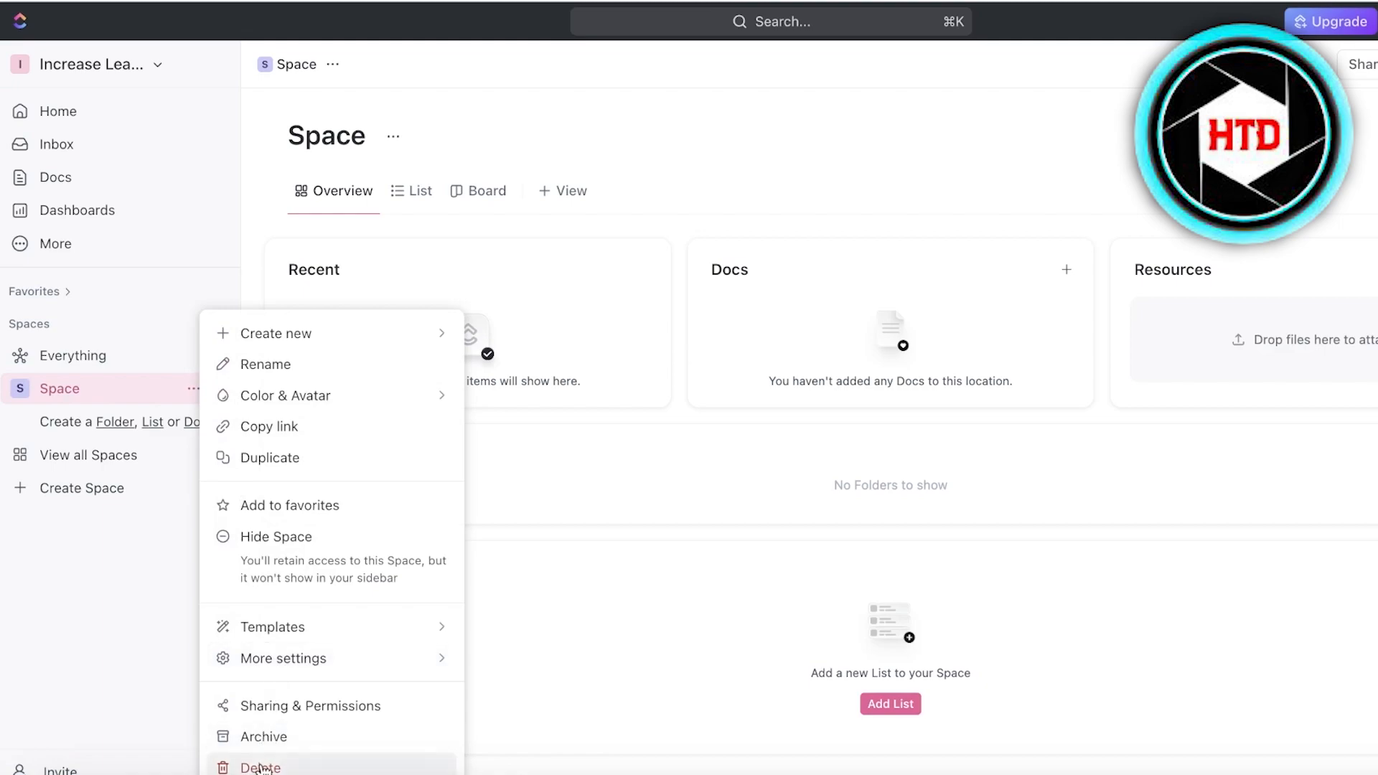
# Delete the default Space, typing 'Space' to confirm.
pyautogui.click(260, 766)
pyautogui.write('Space')
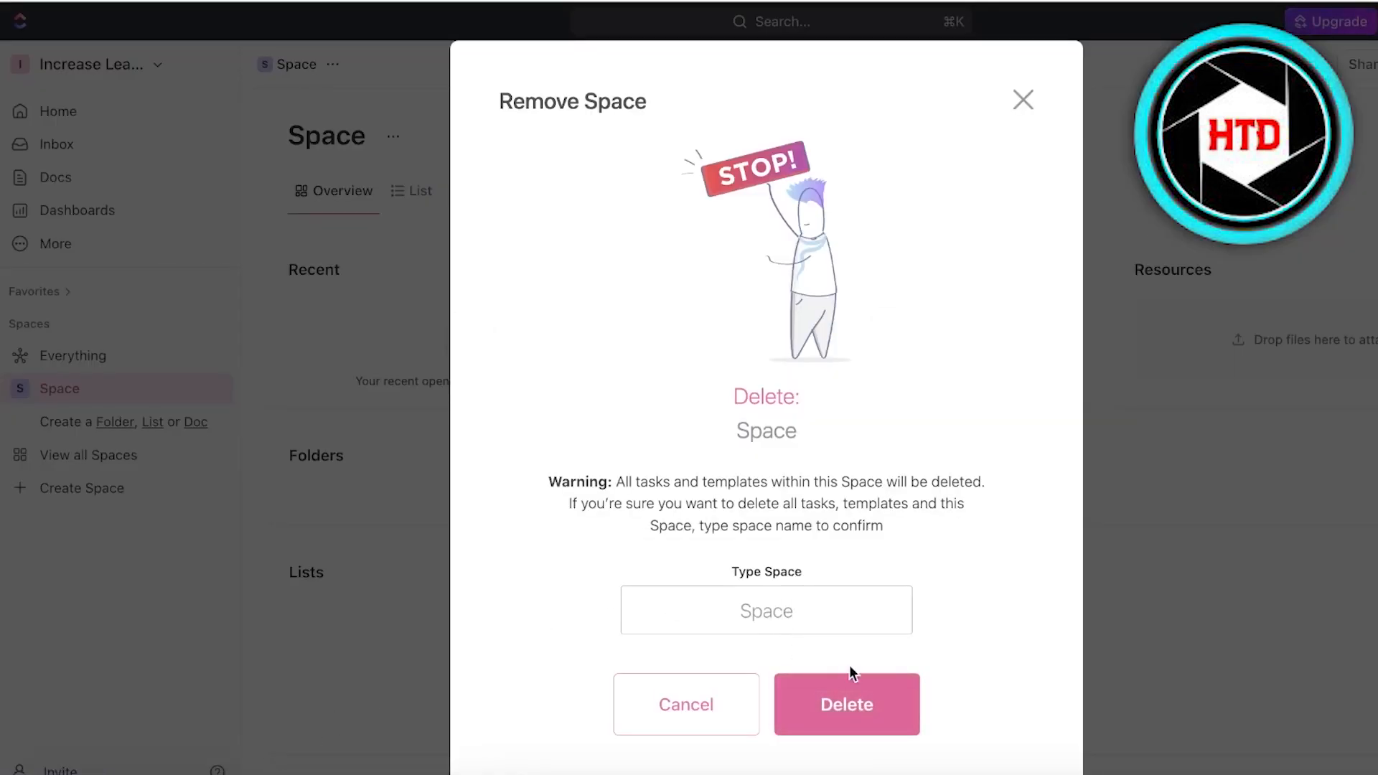
pyautogui.click(897, 713)
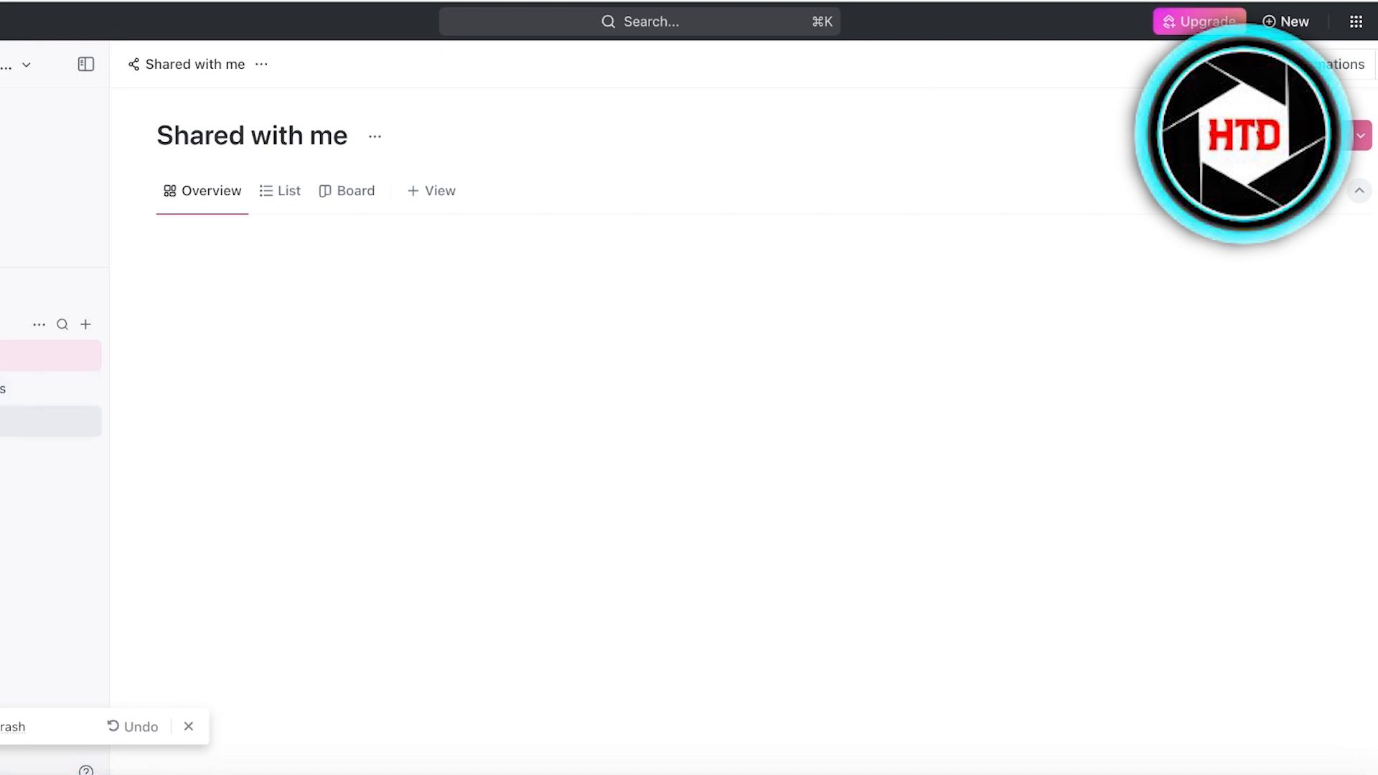
# Start a new space named Ideas.
pyautogui.click(22, 421)
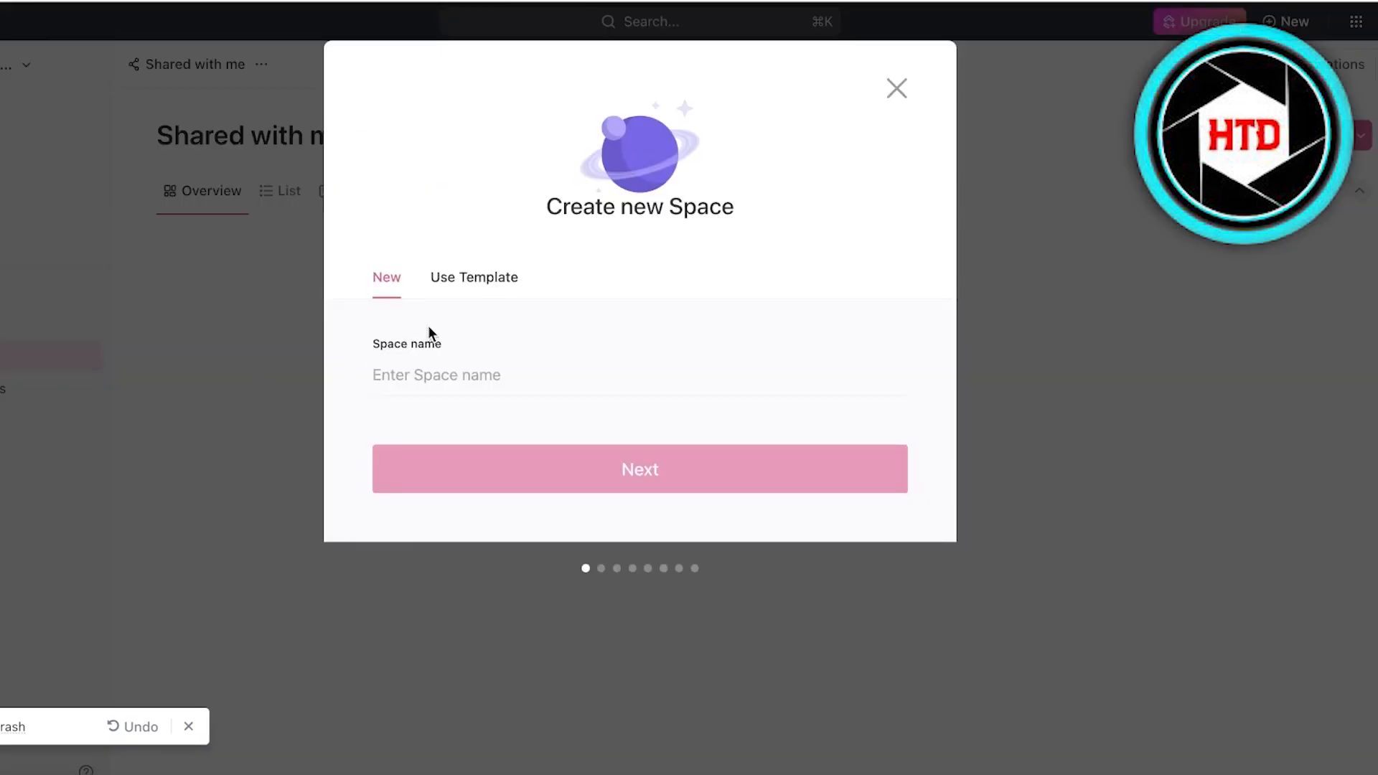
pyautogui.click(421, 375)
pyautogui.write('A')
pyautogui.press('BackSpace')
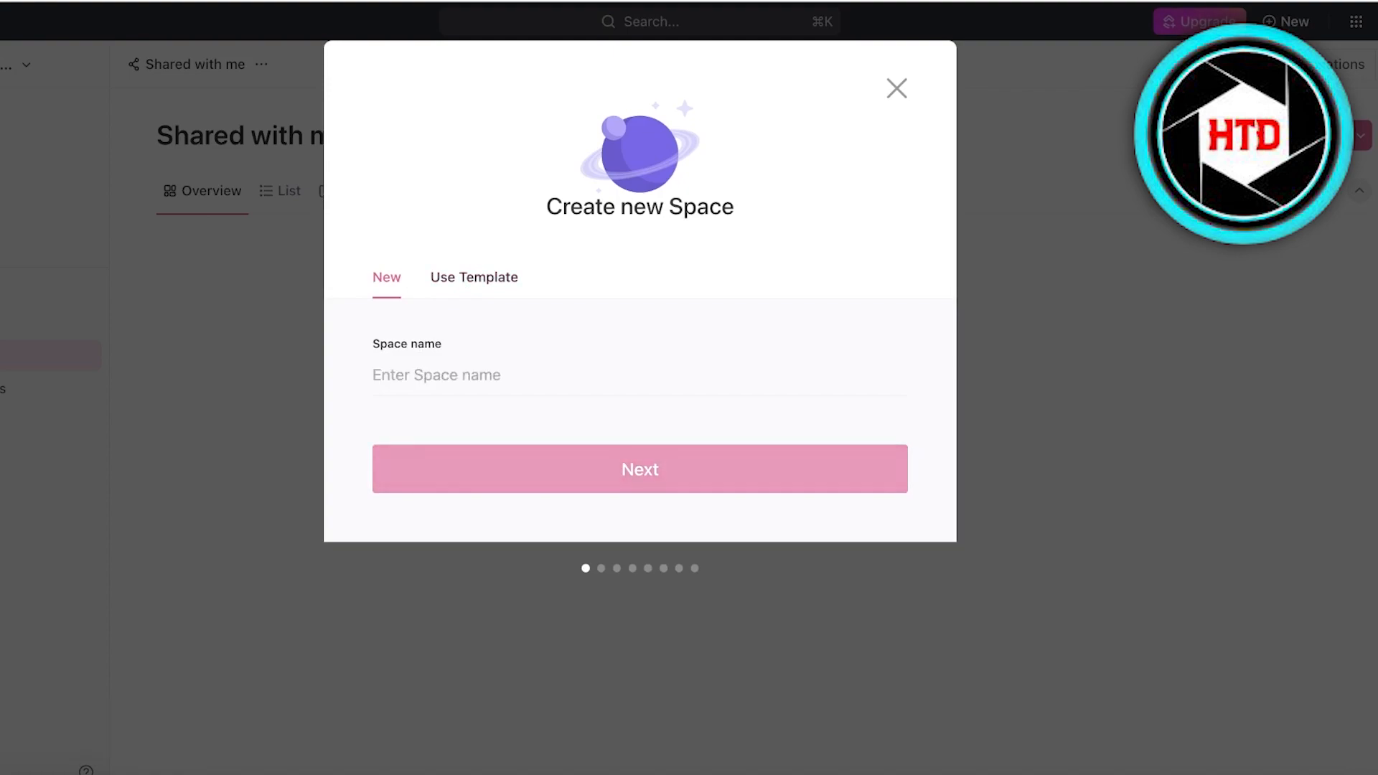
pyautogui.write('Ideas')
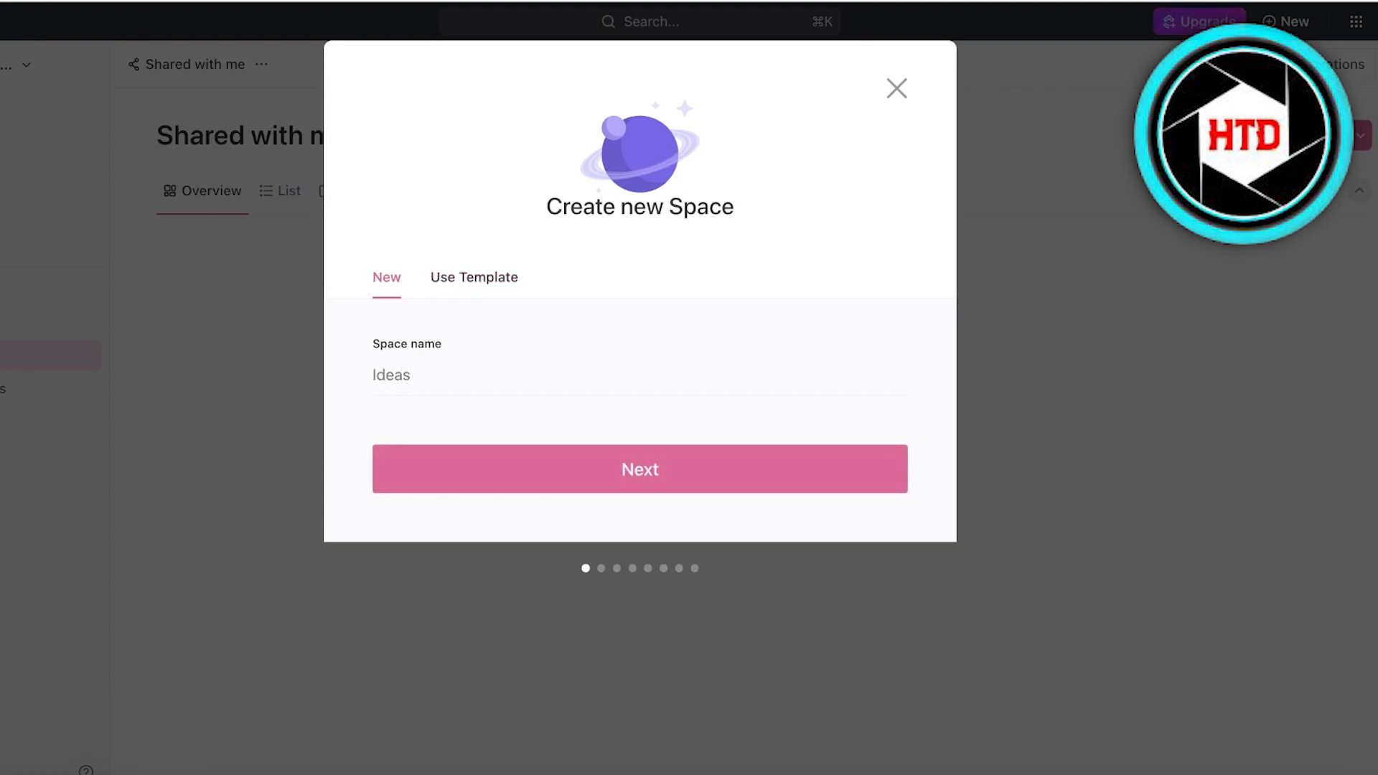
pyautogui.press('Return')
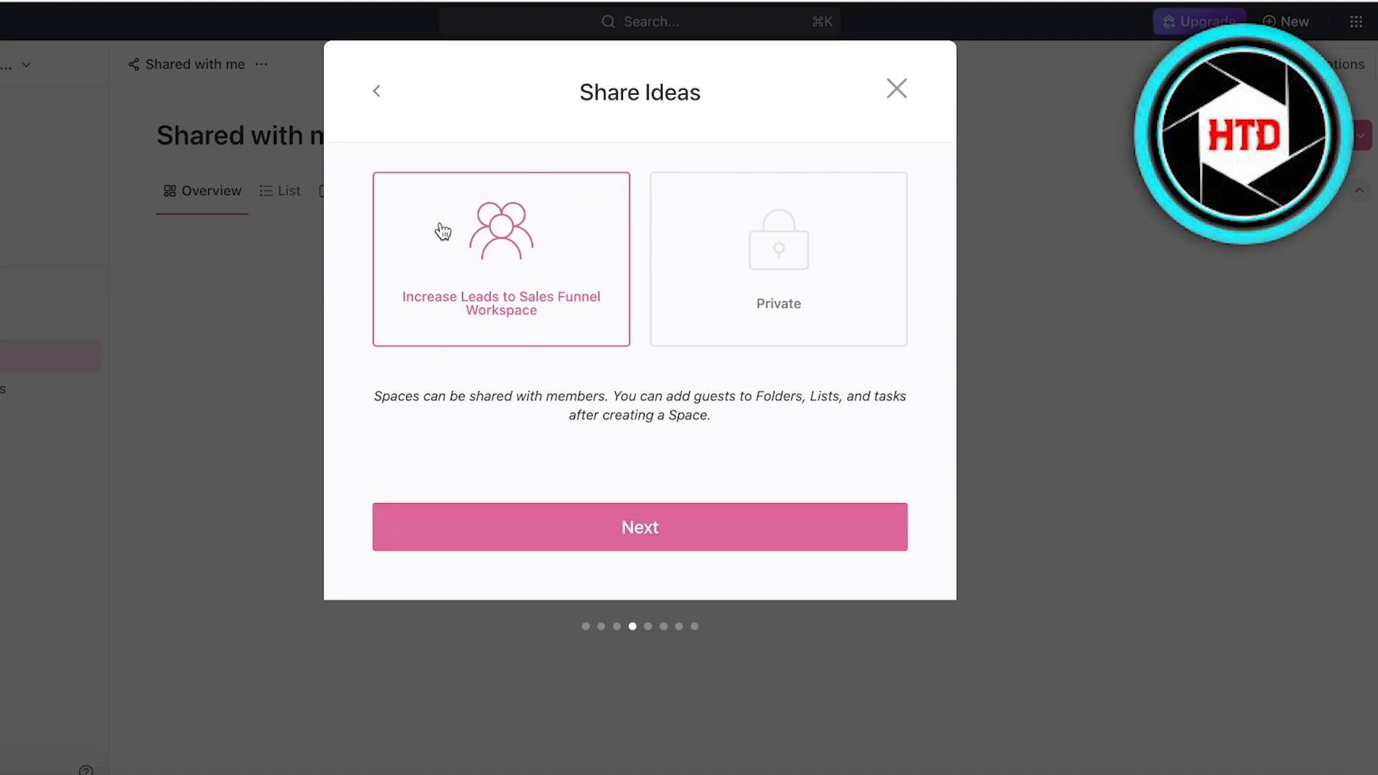
# Share the Ideas space with the whole workspace and keep default statuses.
pyautogui.click(725, 261)
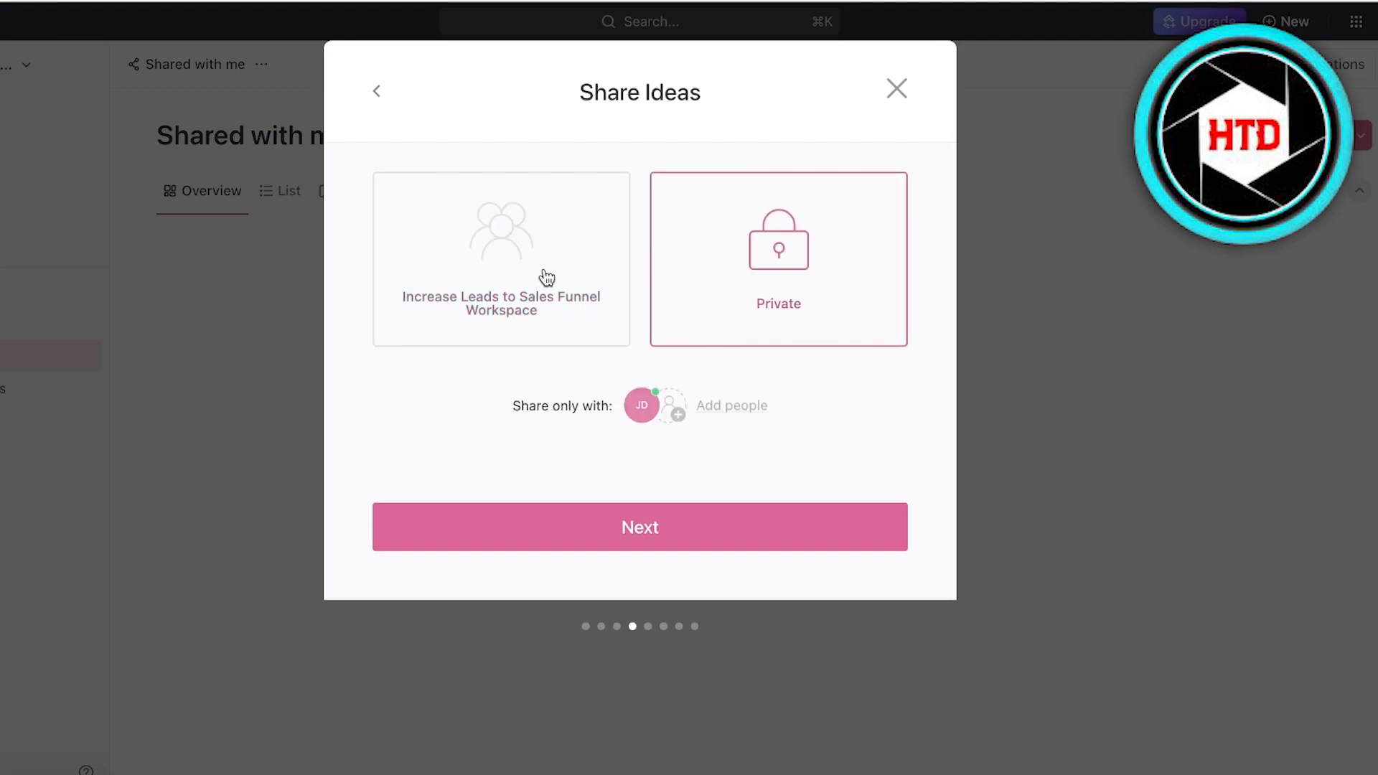
pyautogui.click(550, 318)
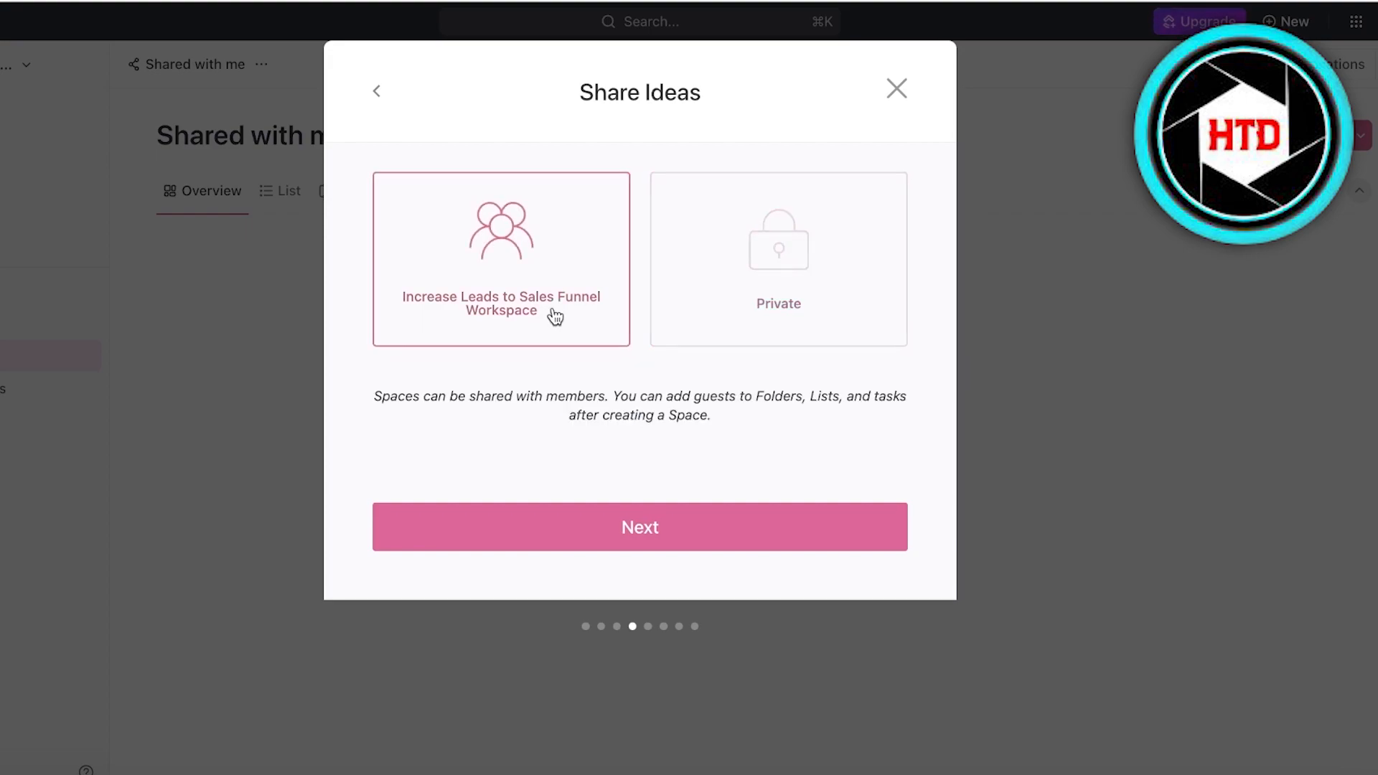
pyautogui.click(623, 507)
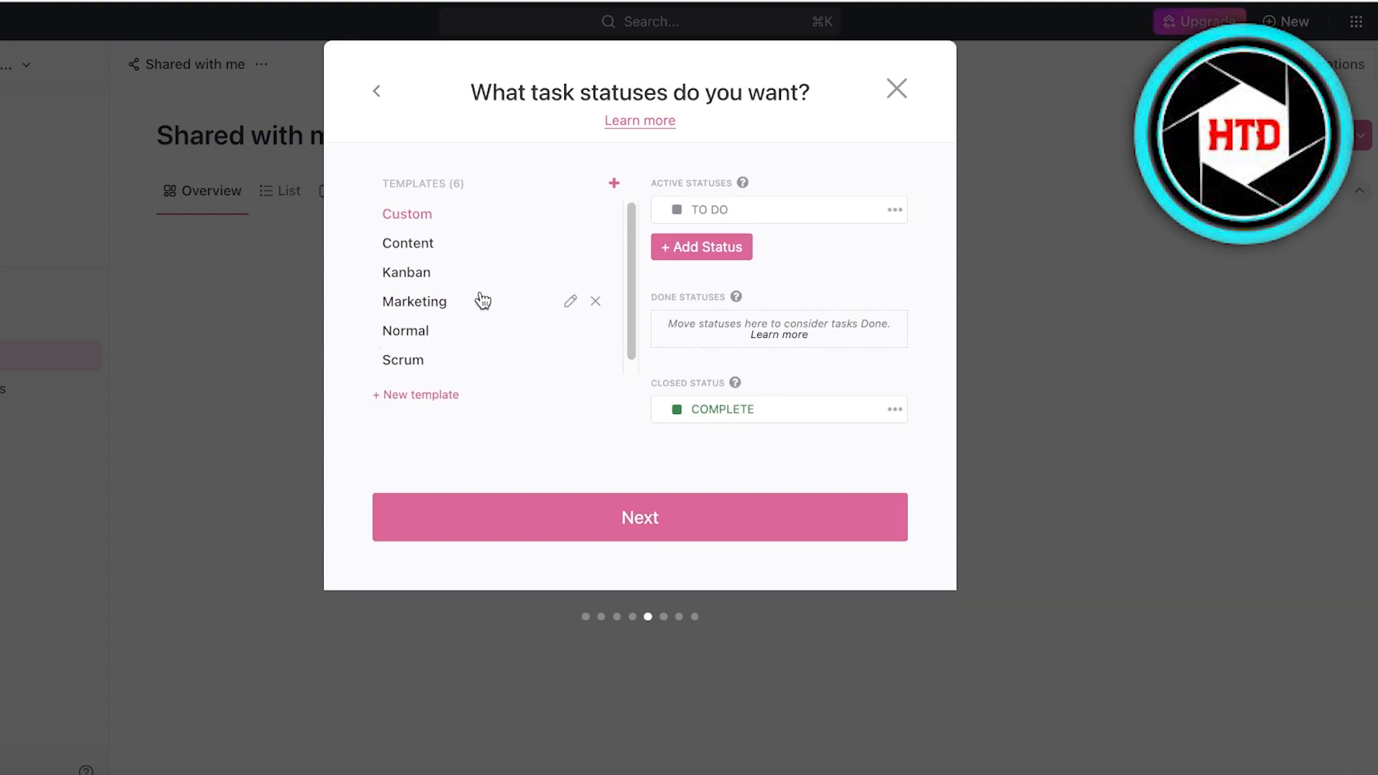
pyautogui.scroll(-1, 546, 237)
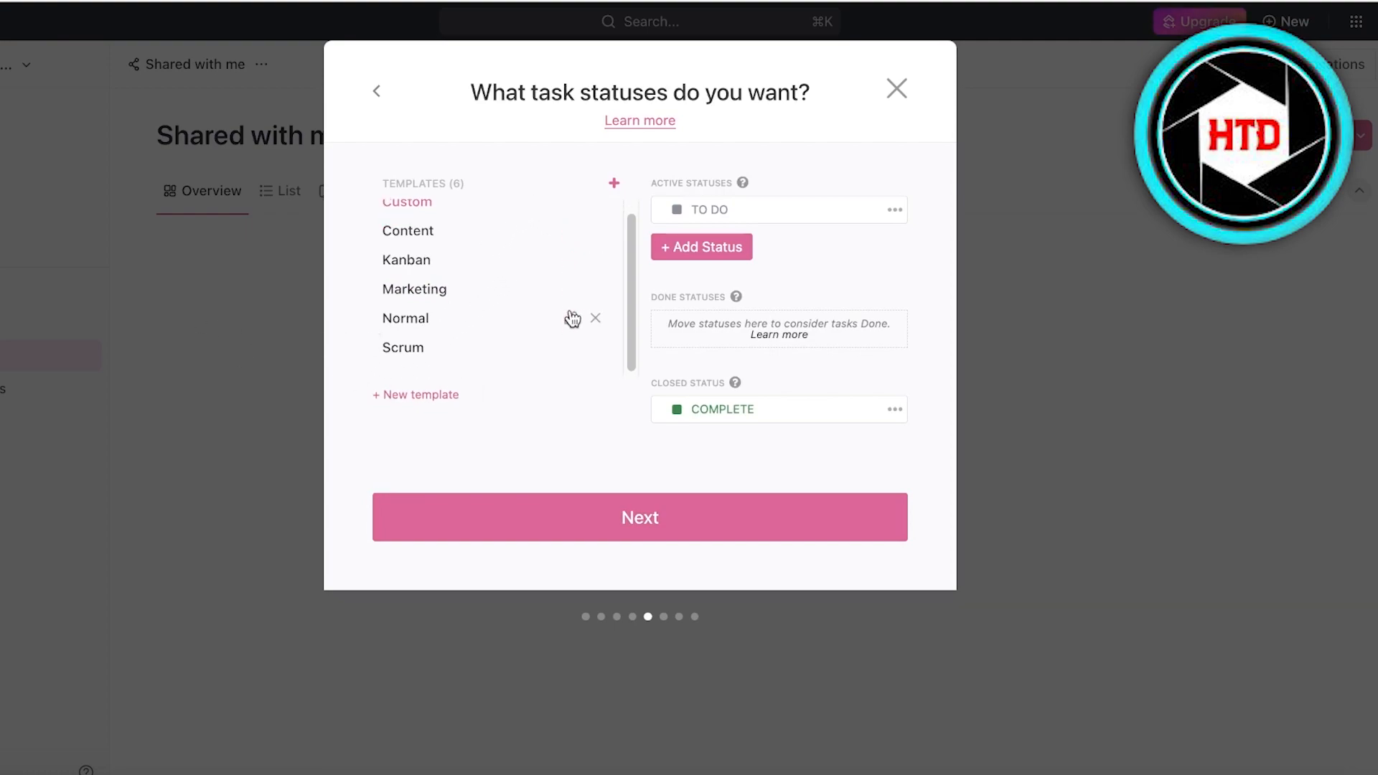
pyautogui.scroll(1, 459, 230)
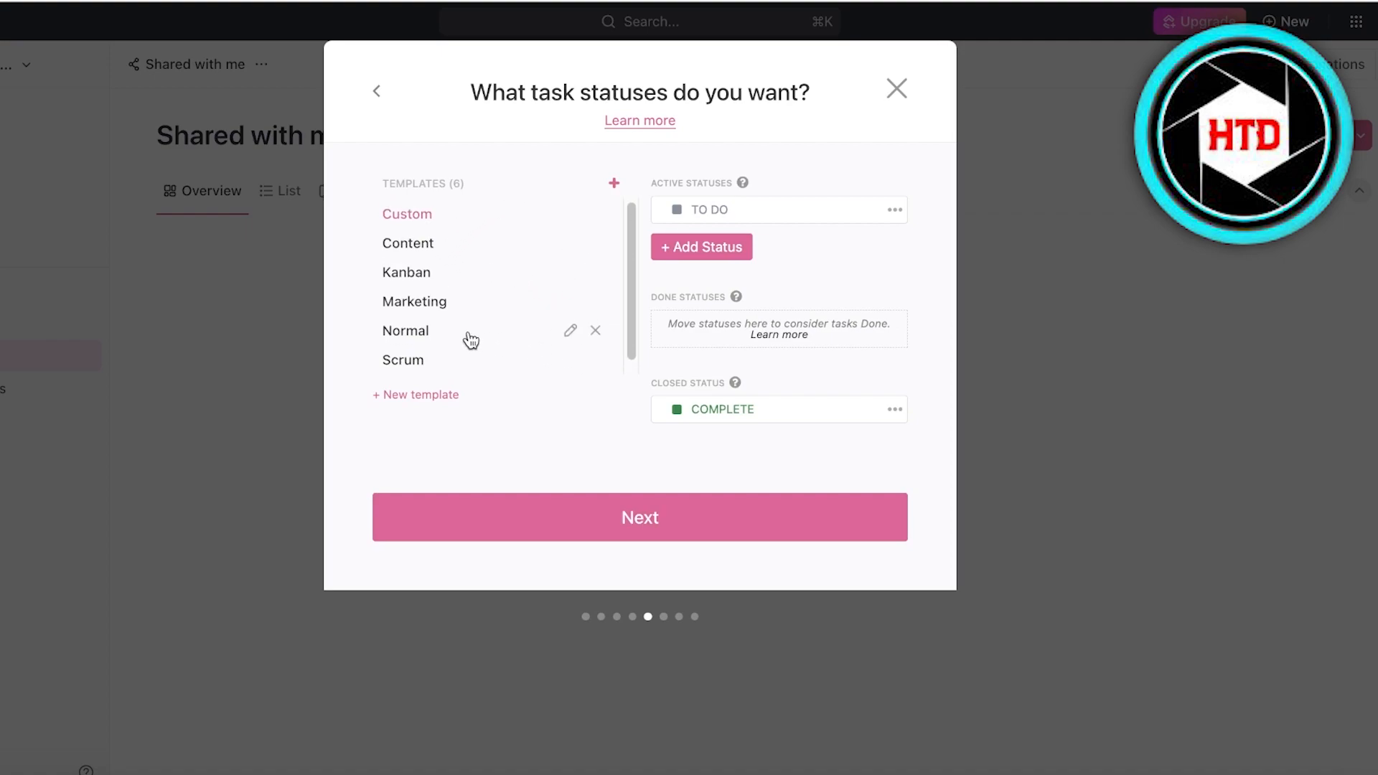
# Turn off all ClickApps, then enable Priority, Email and Custom Fields.
pyautogui.click(569, 524)
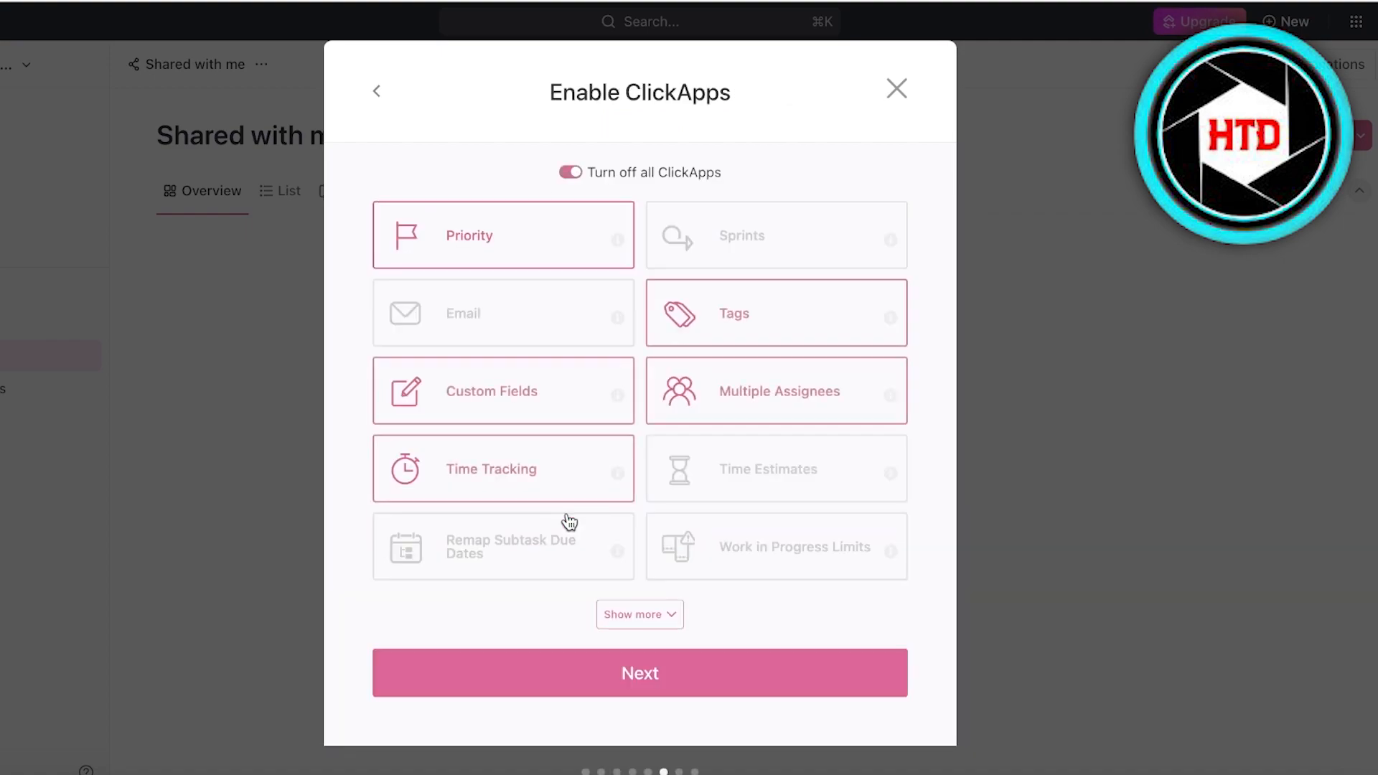
pyautogui.click(571, 173)
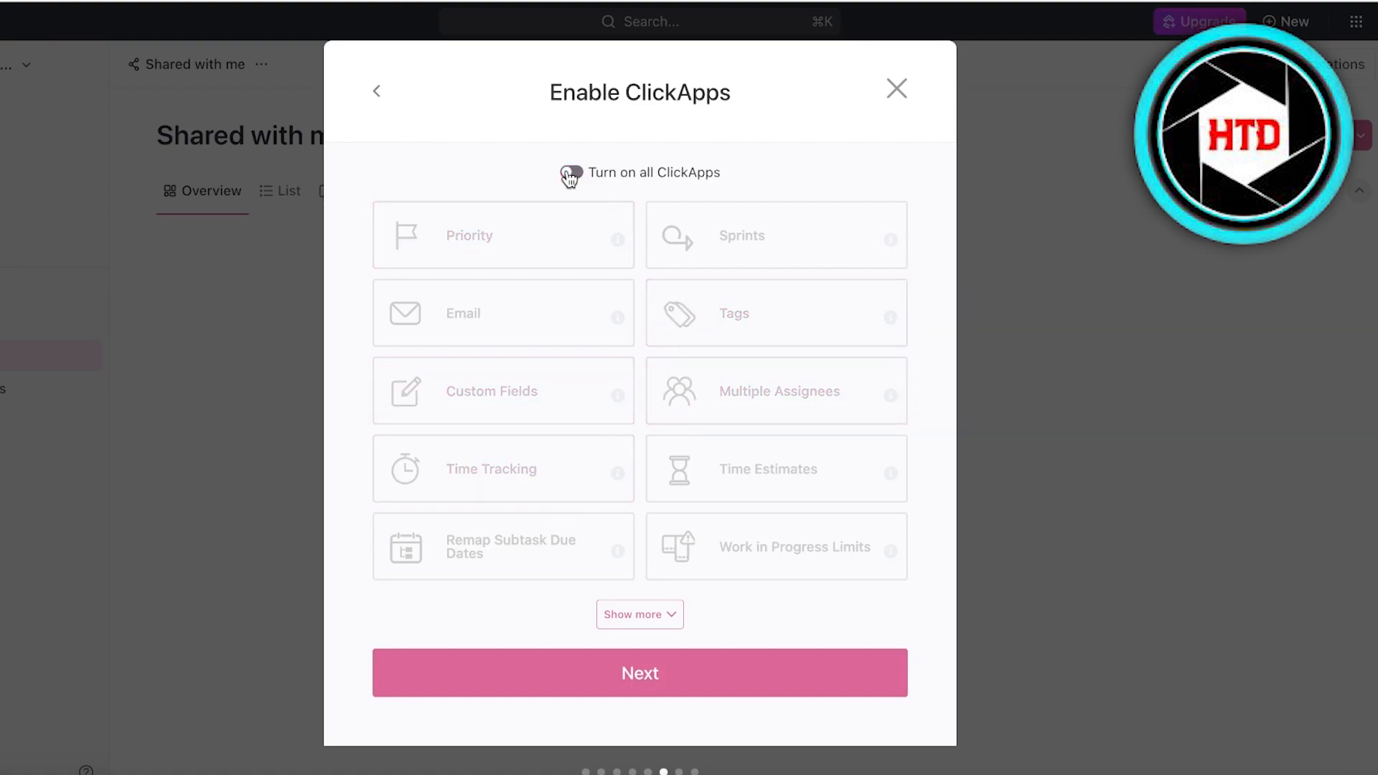
pyautogui.click(571, 174)
pyautogui.click(570, 174)
pyautogui.click(530, 241)
pyautogui.click(570, 305)
pyautogui.click(530, 403)
# Enable Multiple Assignees and Tags, leave Sprints off, and move on to default views.
pyautogui.click(526, 470)
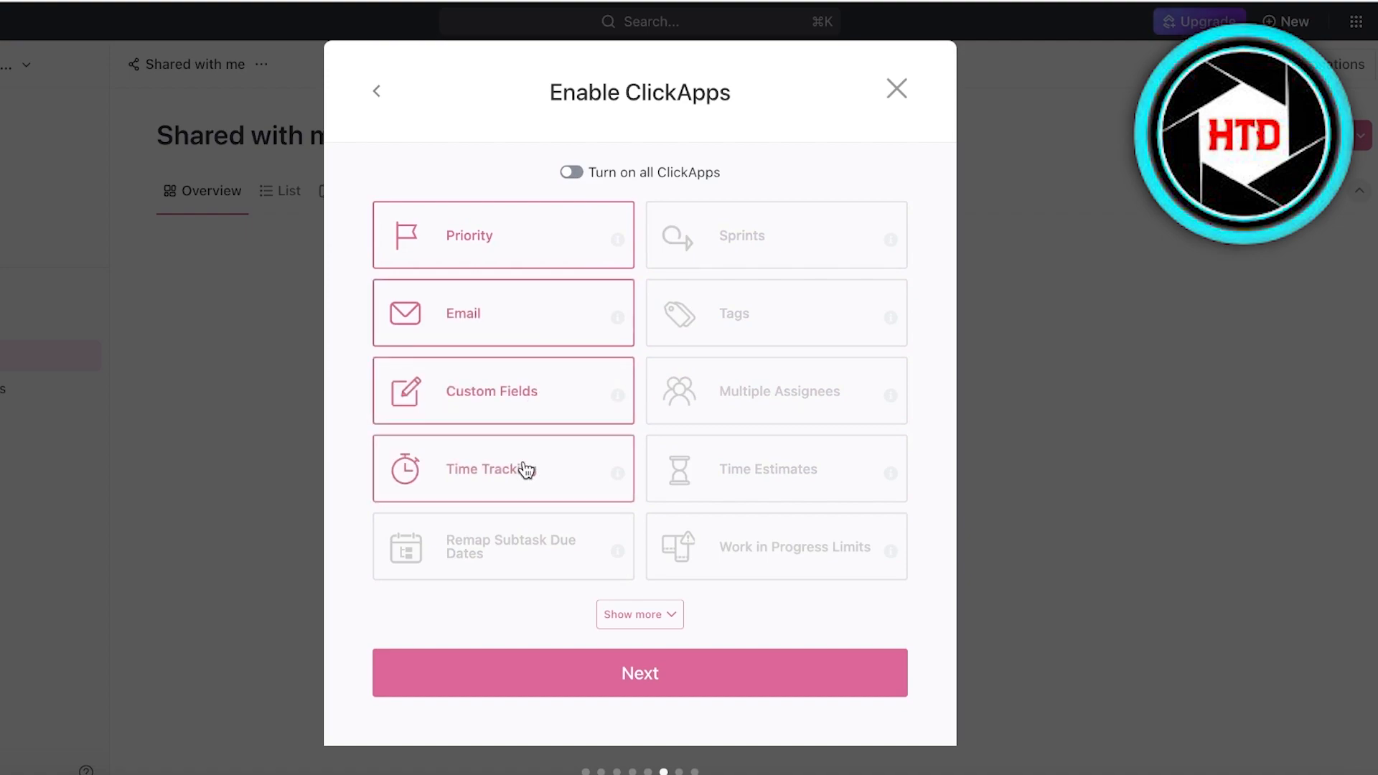
pyautogui.click(757, 390)
pyautogui.click(761, 317)
pyautogui.click(779, 267)
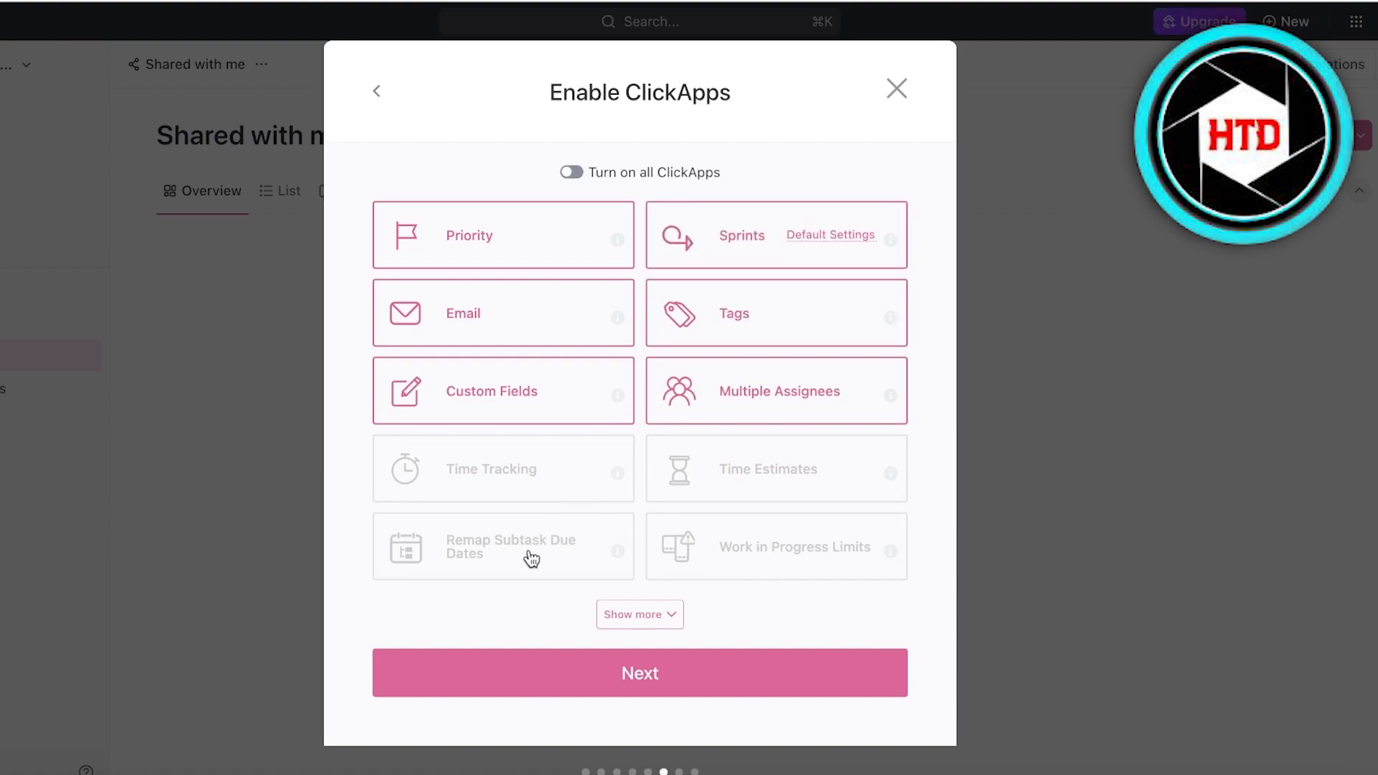
pyautogui.click(712, 238)
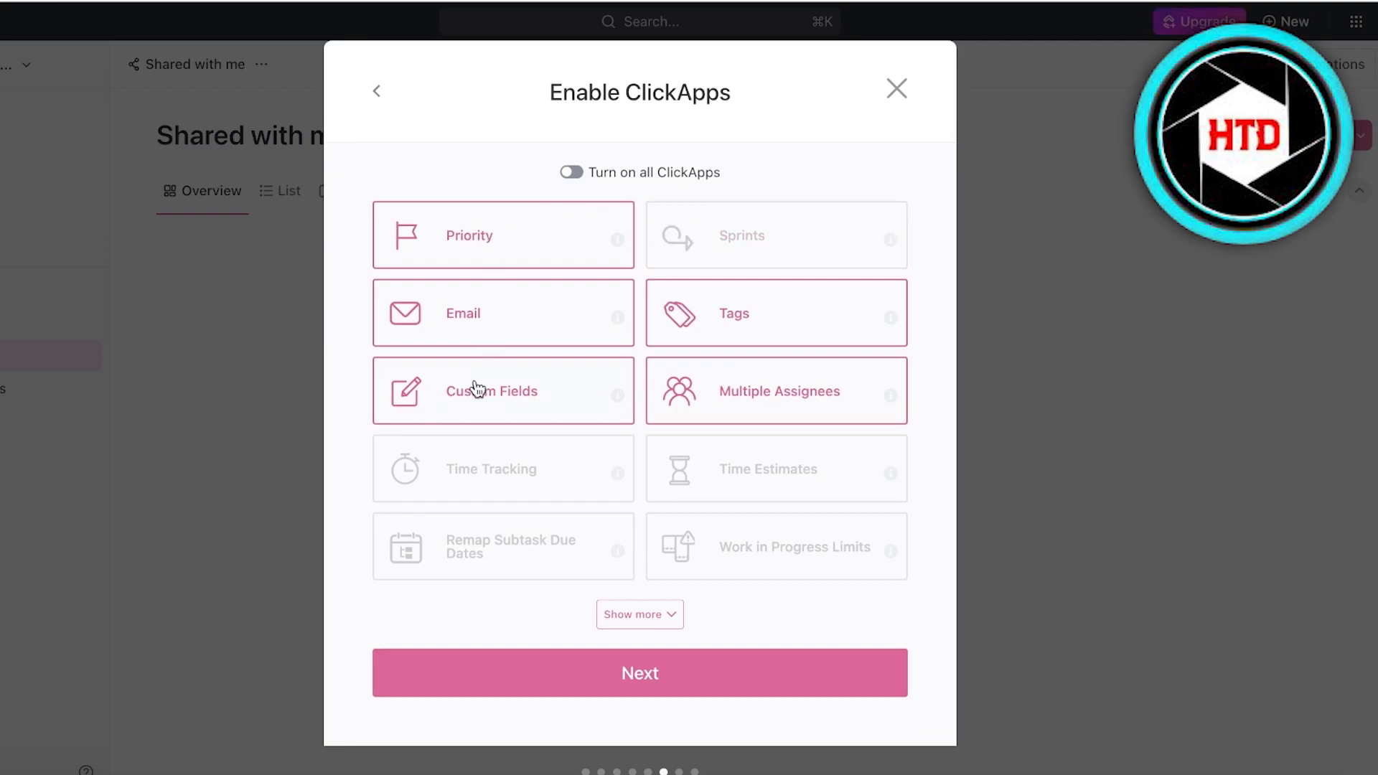
pyautogui.moveTo(617, 396)
pyautogui.click(633, 616)
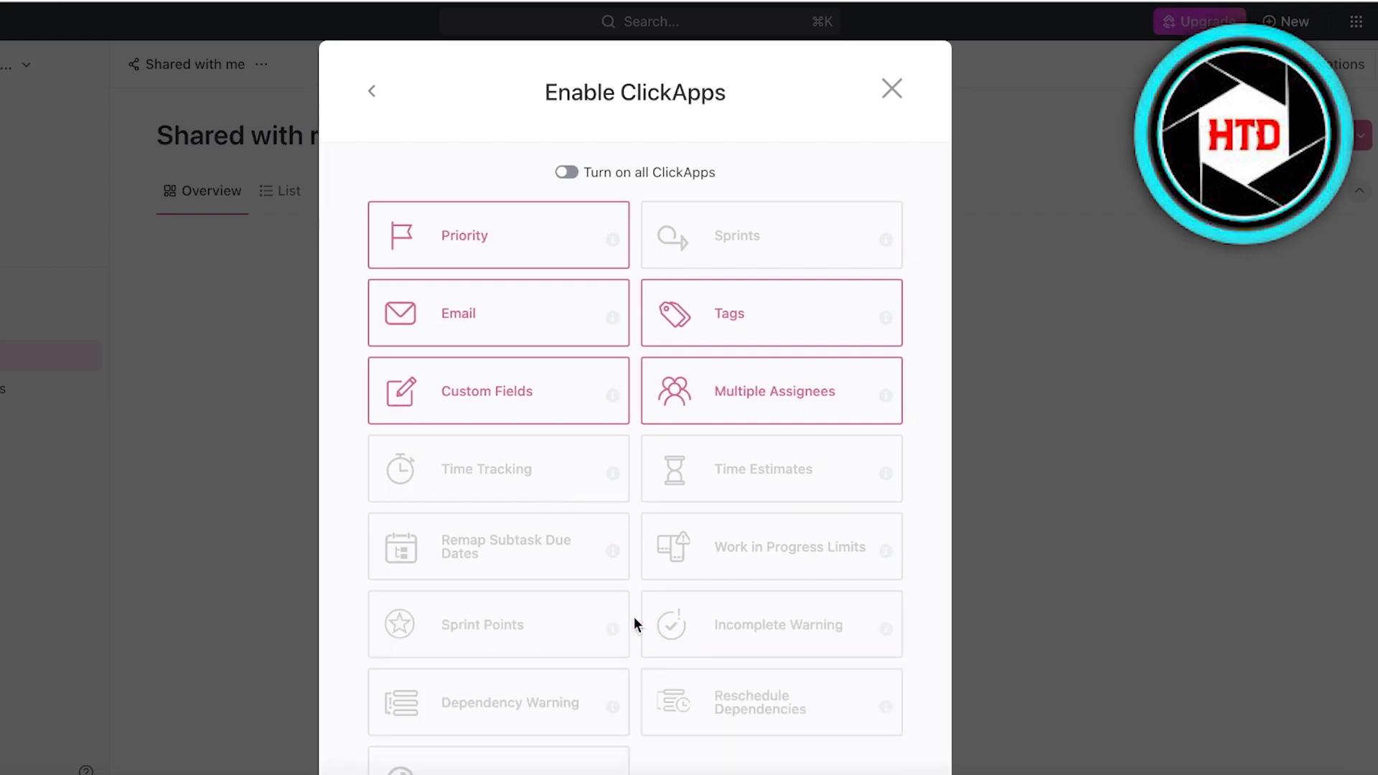
pyautogui.scroll(-3, 653, 429)
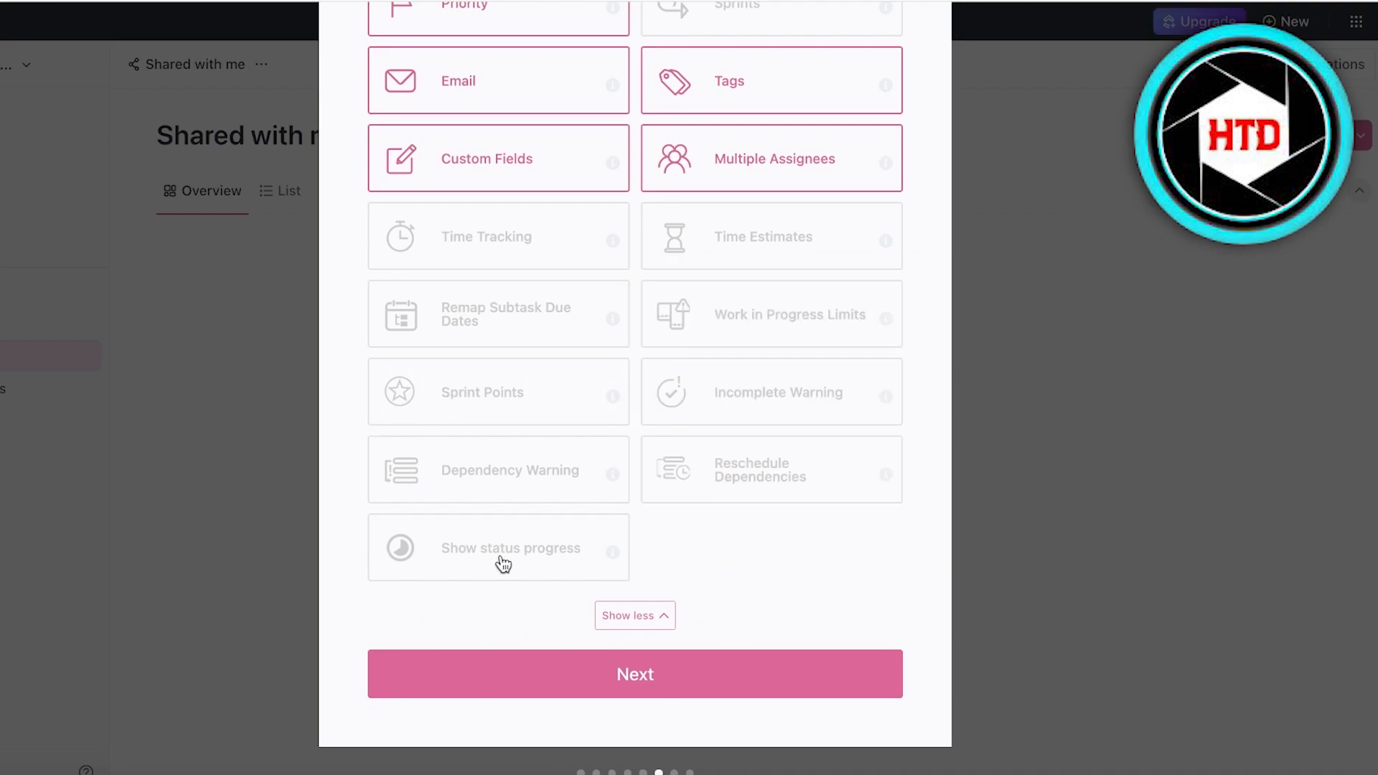
pyautogui.click(596, 693)
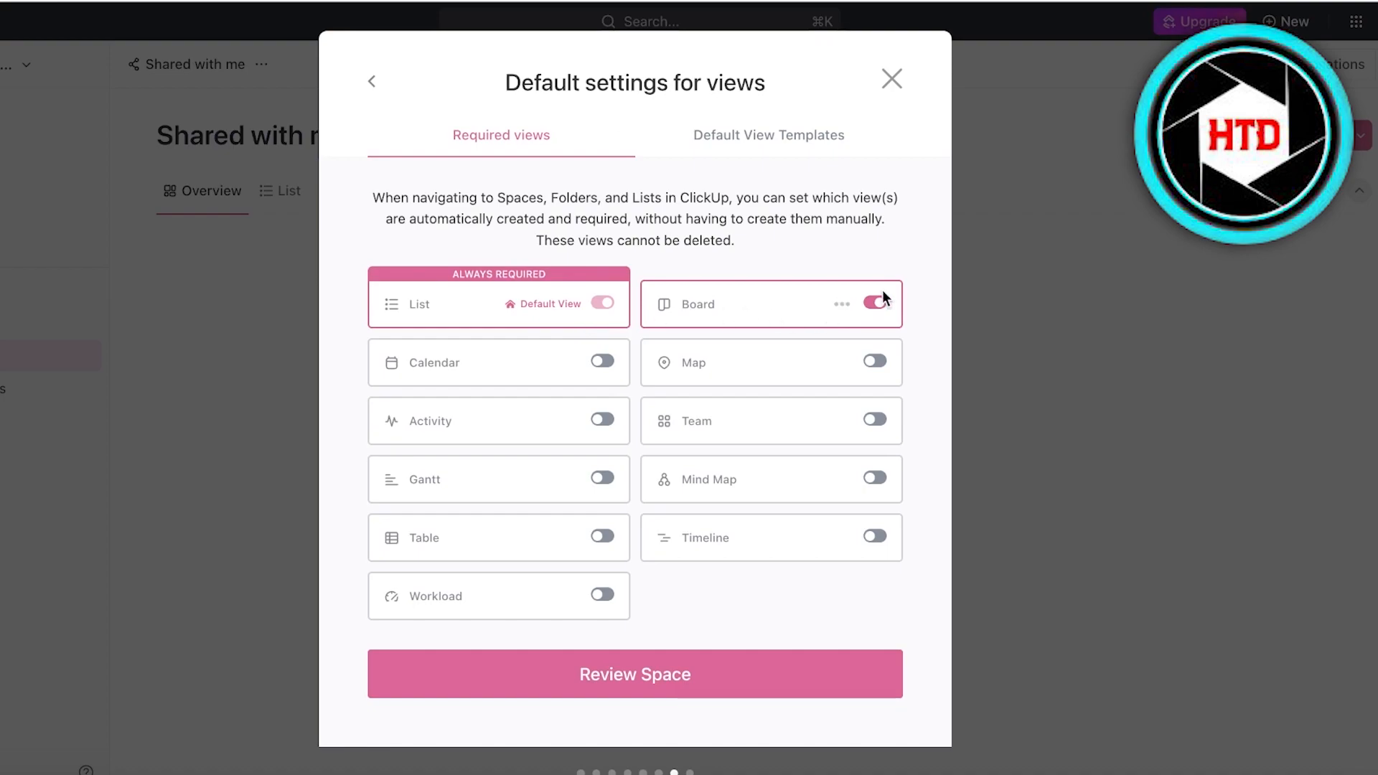
# Add Calendar and Gantt as required views, review, and create the Ideas space.
pyautogui.click(603, 363)
pyautogui.click(603, 479)
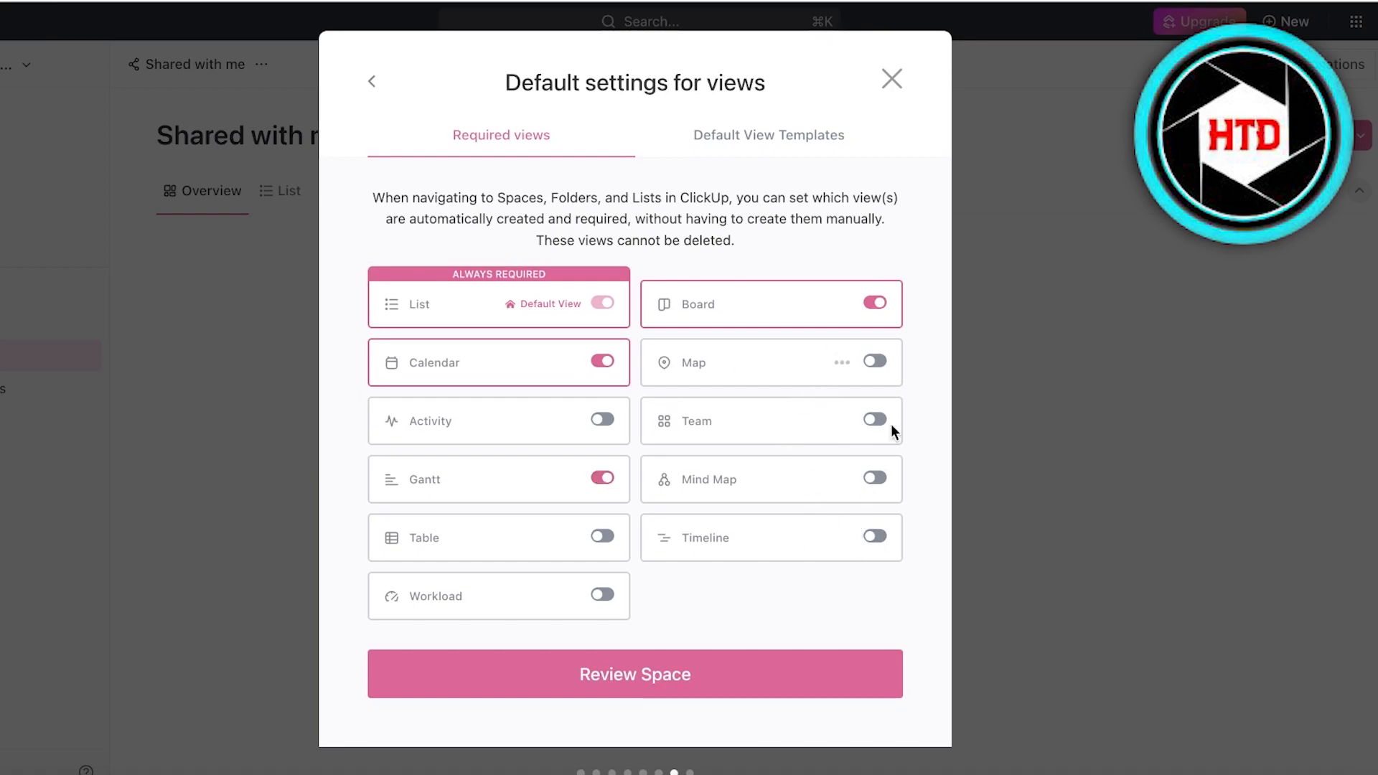
pyautogui.click(609, 659)
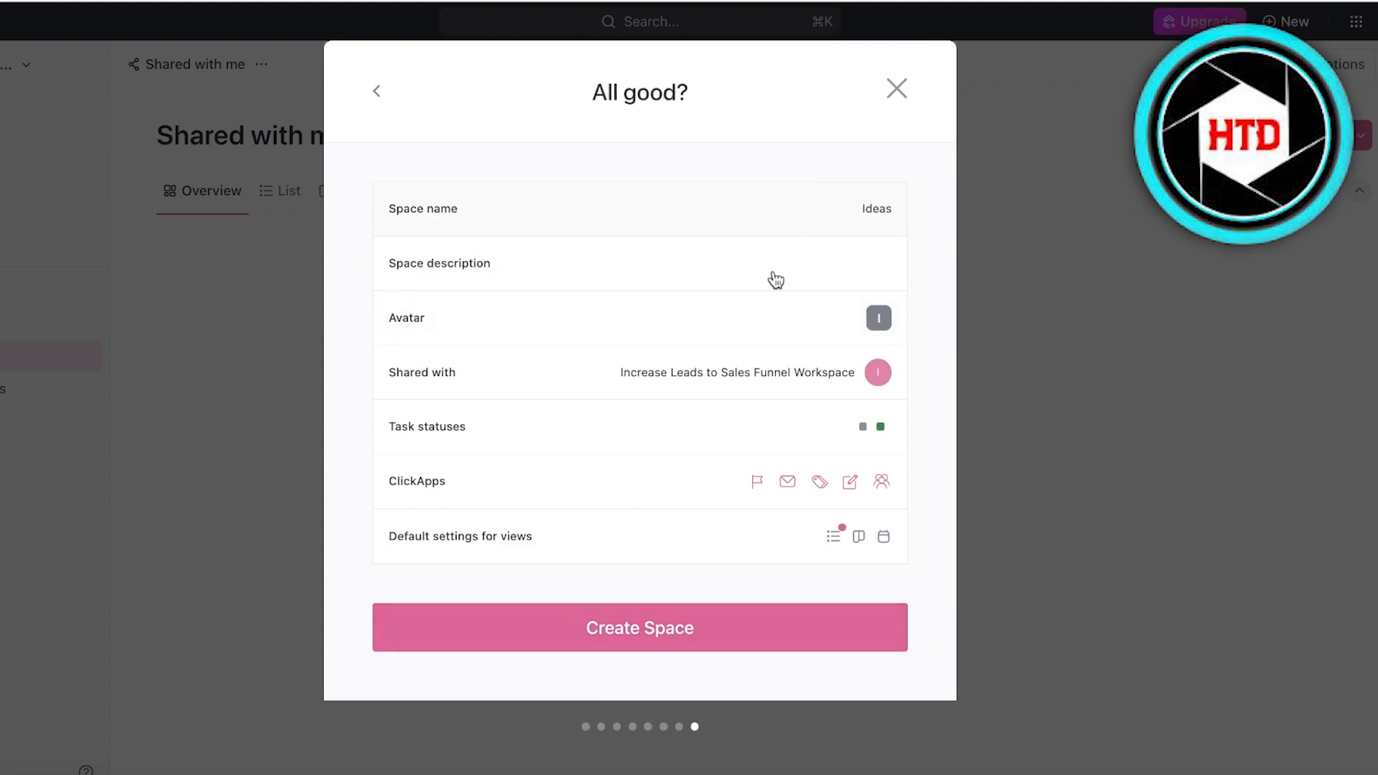
pyautogui.click(611, 645)
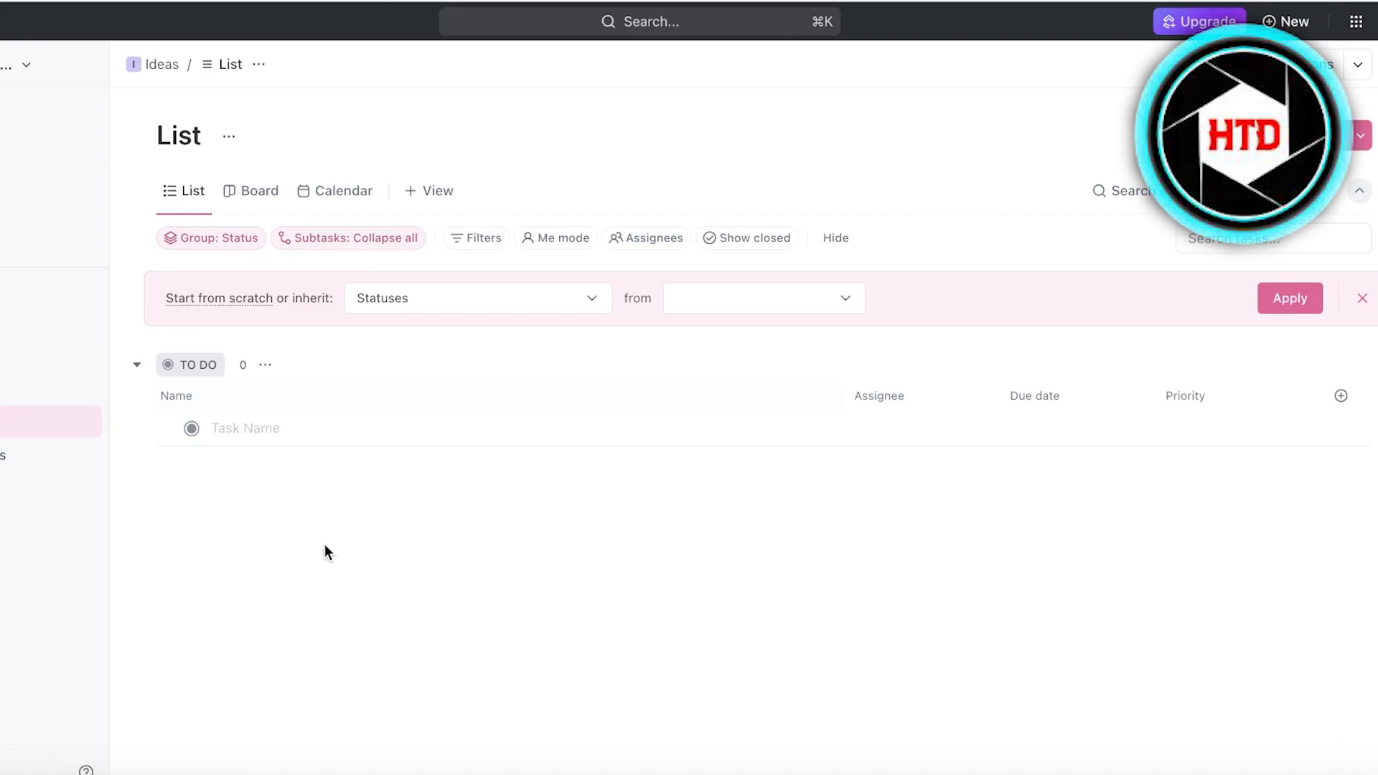
# Make the Ideas list inherit Views instead of Statuses, then return to List view.
pyautogui.click(257, 195)
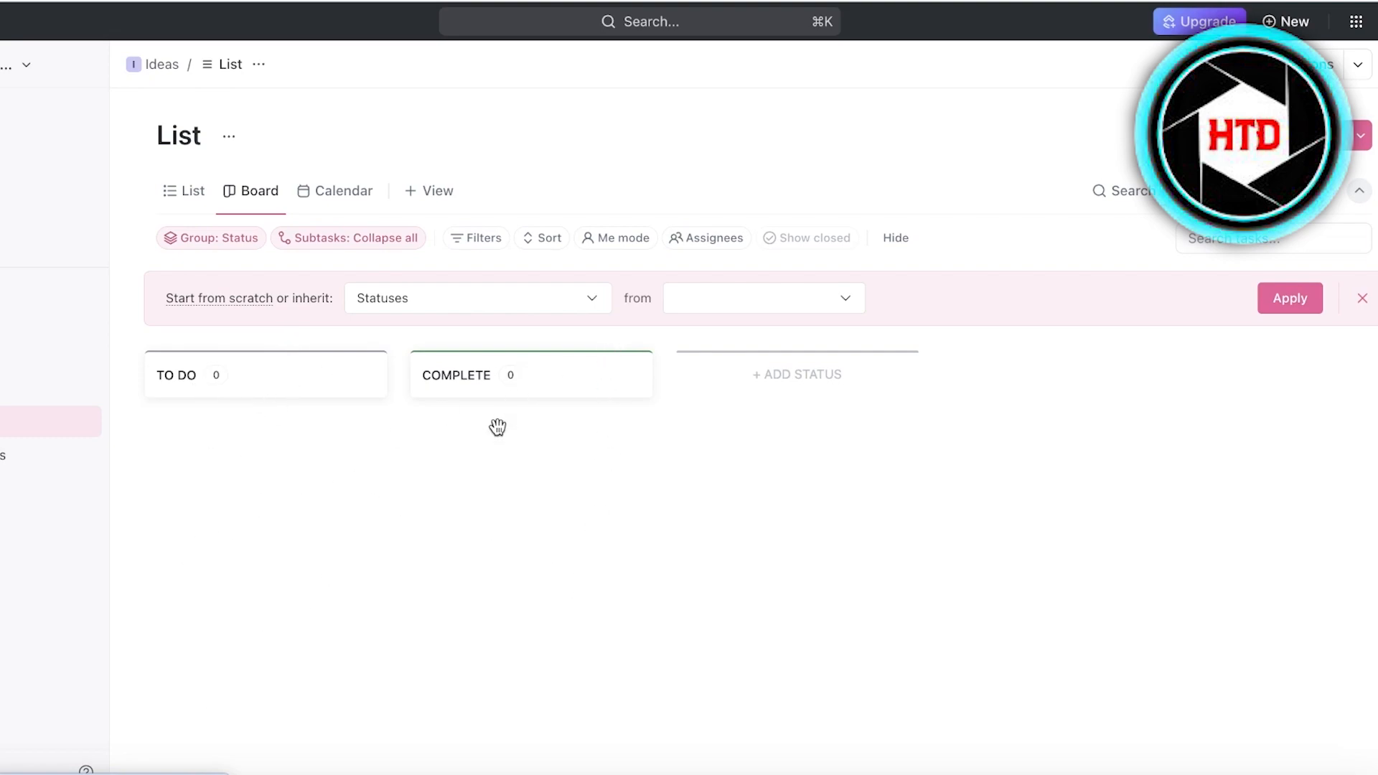
pyautogui.click(440, 294)
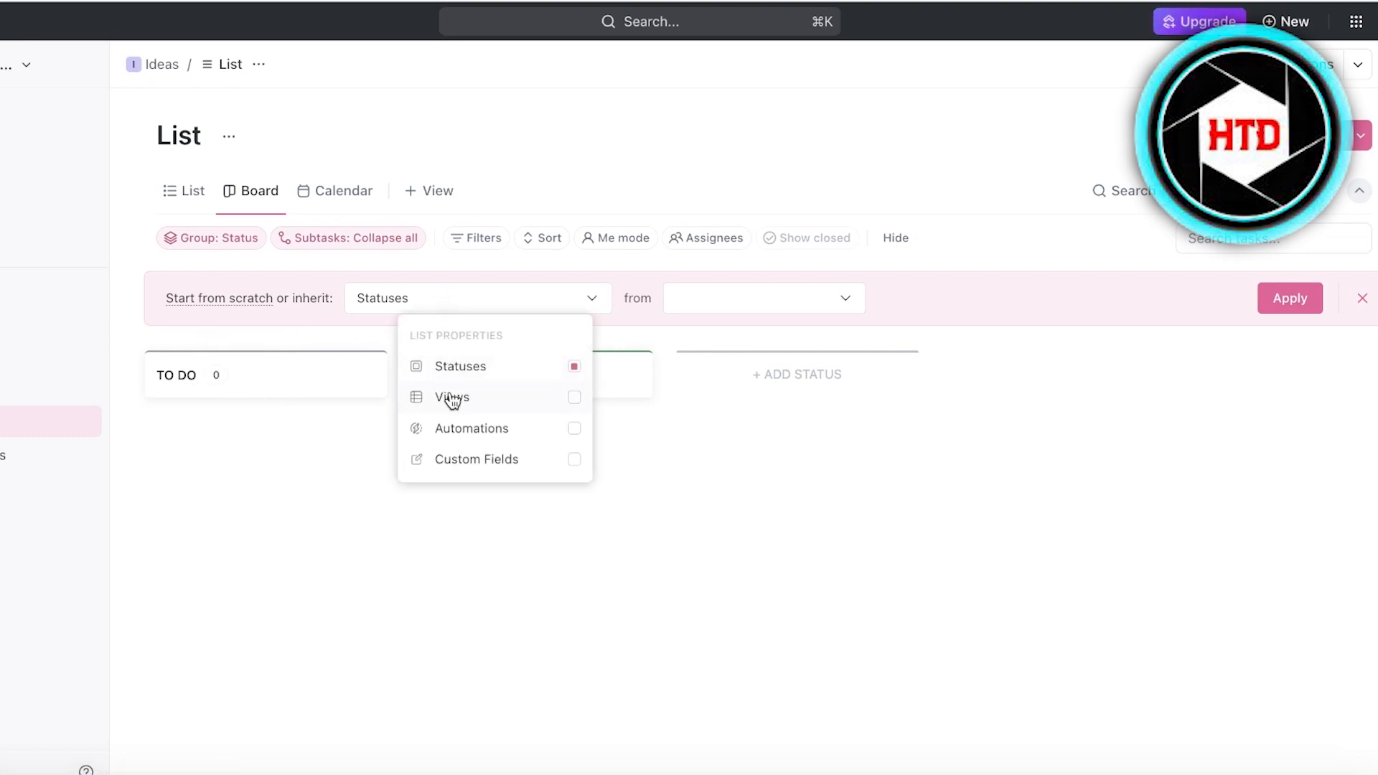
pyautogui.click(511, 287)
pyautogui.click(511, 295)
pyautogui.click(477, 401)
pyautogui.click(487, 368)
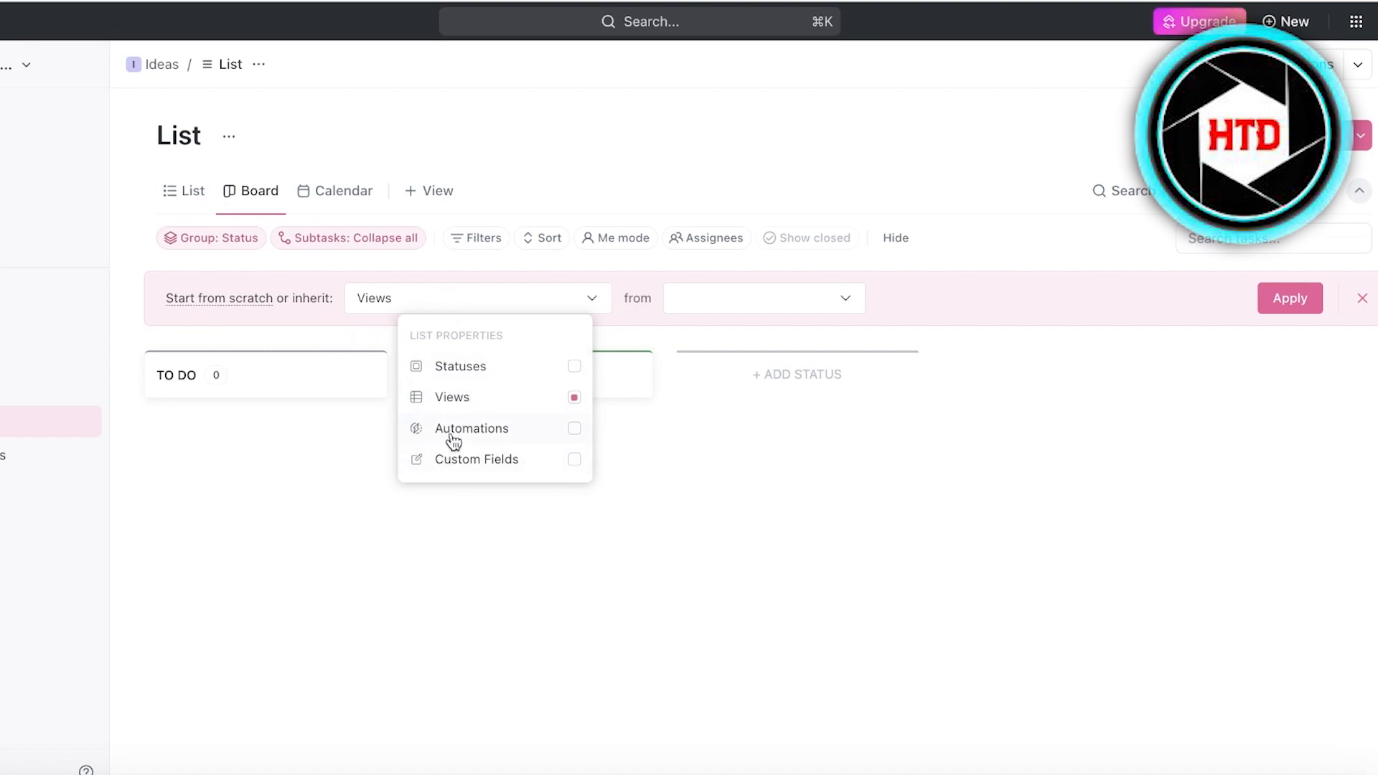
pyautogui.click(496, 299)
pyautogui.click(764, 299)
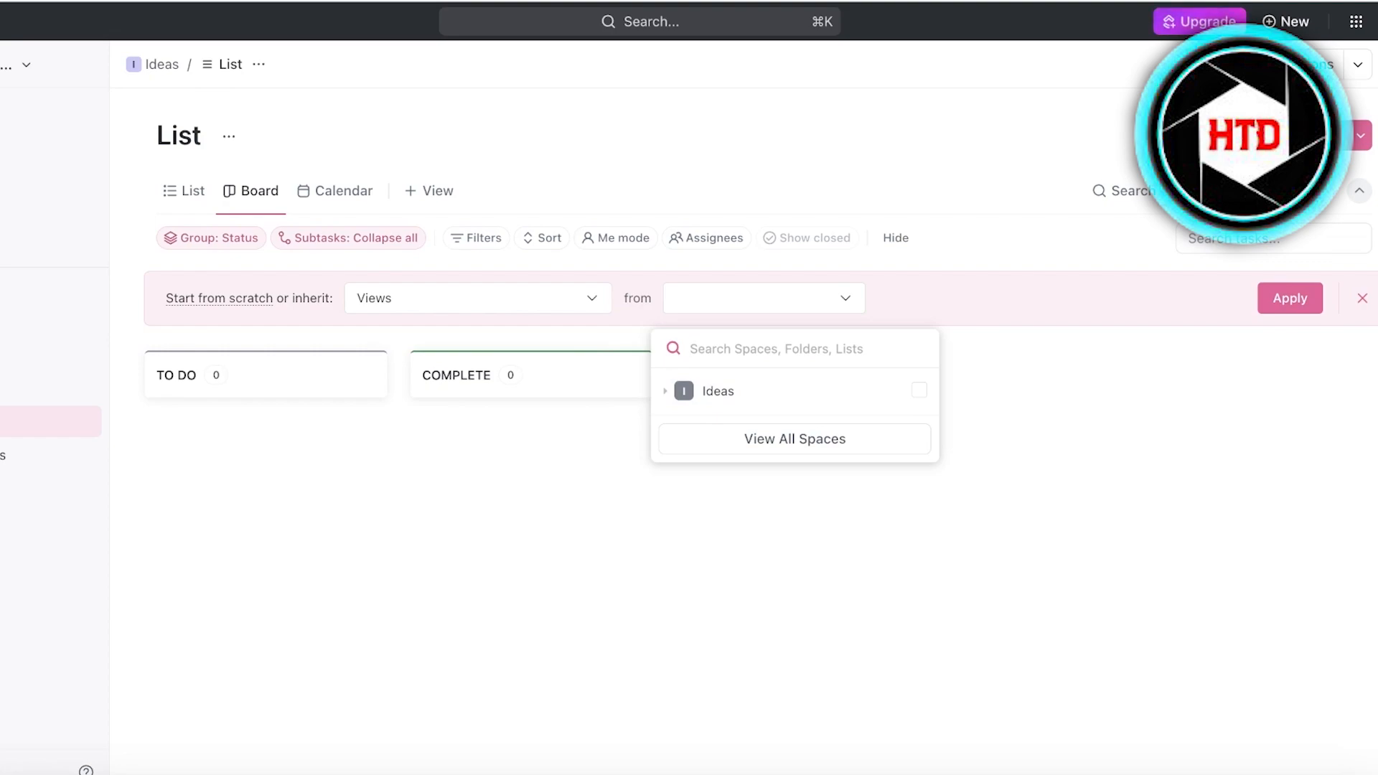
pyautogui.click(177, 195)
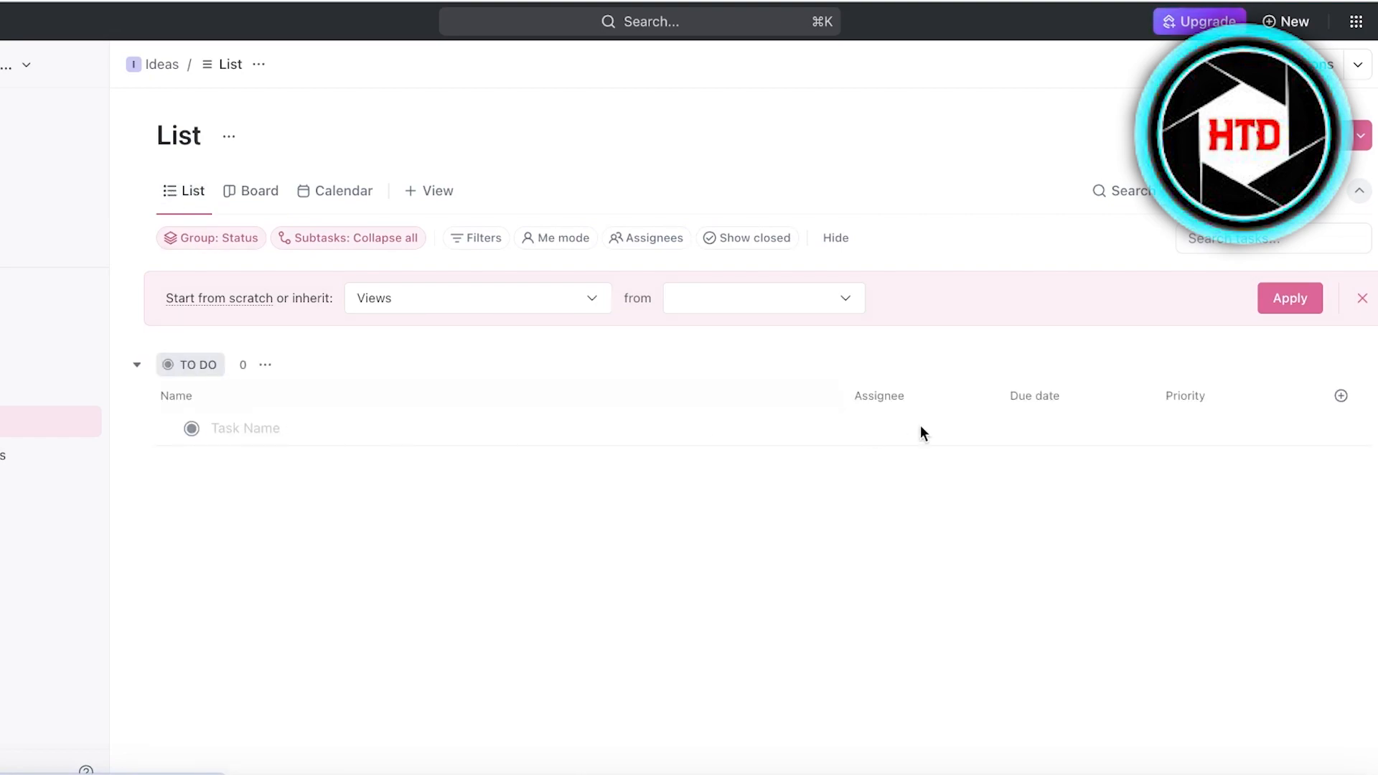
# Rename the TO DO status to POTENTIAL IDEAS for this list only.
pyautogui.click(141, 364)
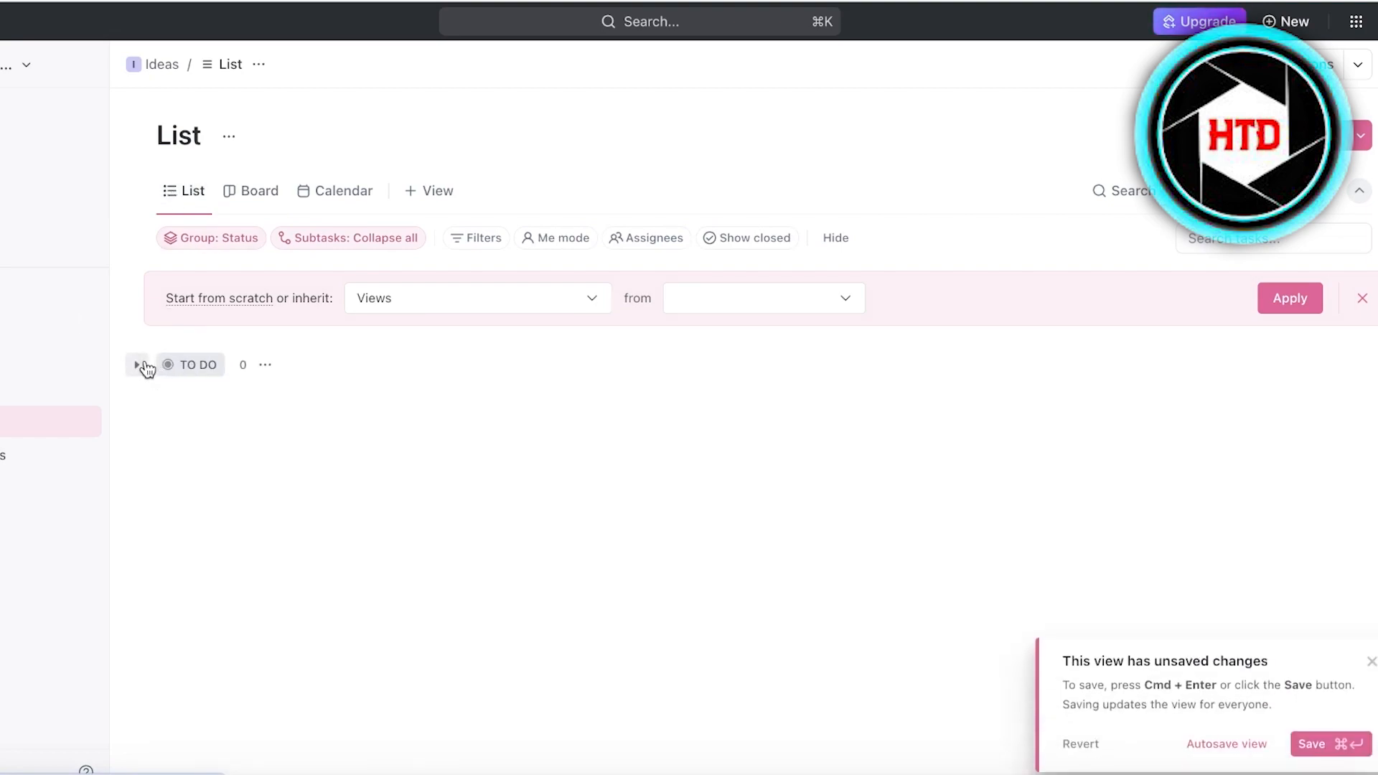
pyautogui.click(264, 365)
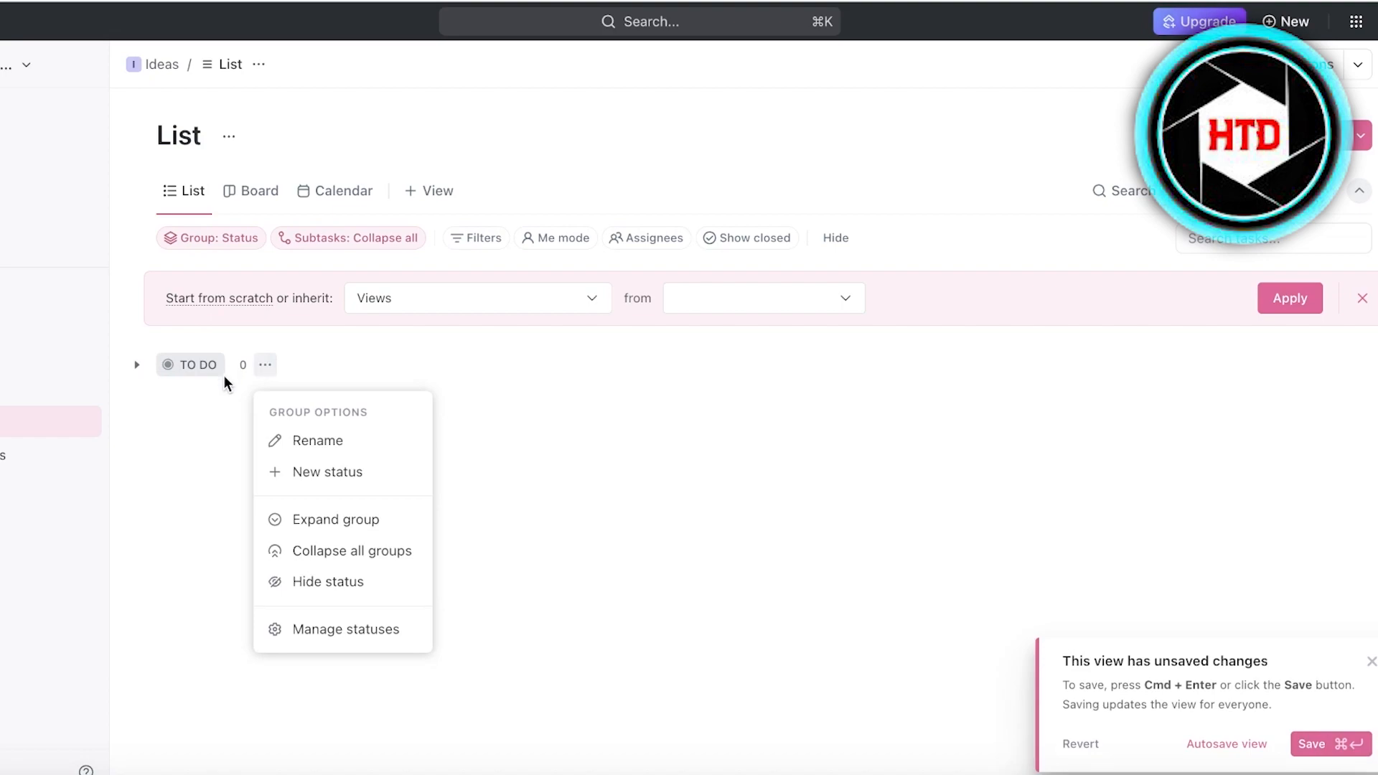
pyautogui.click(191, 398)
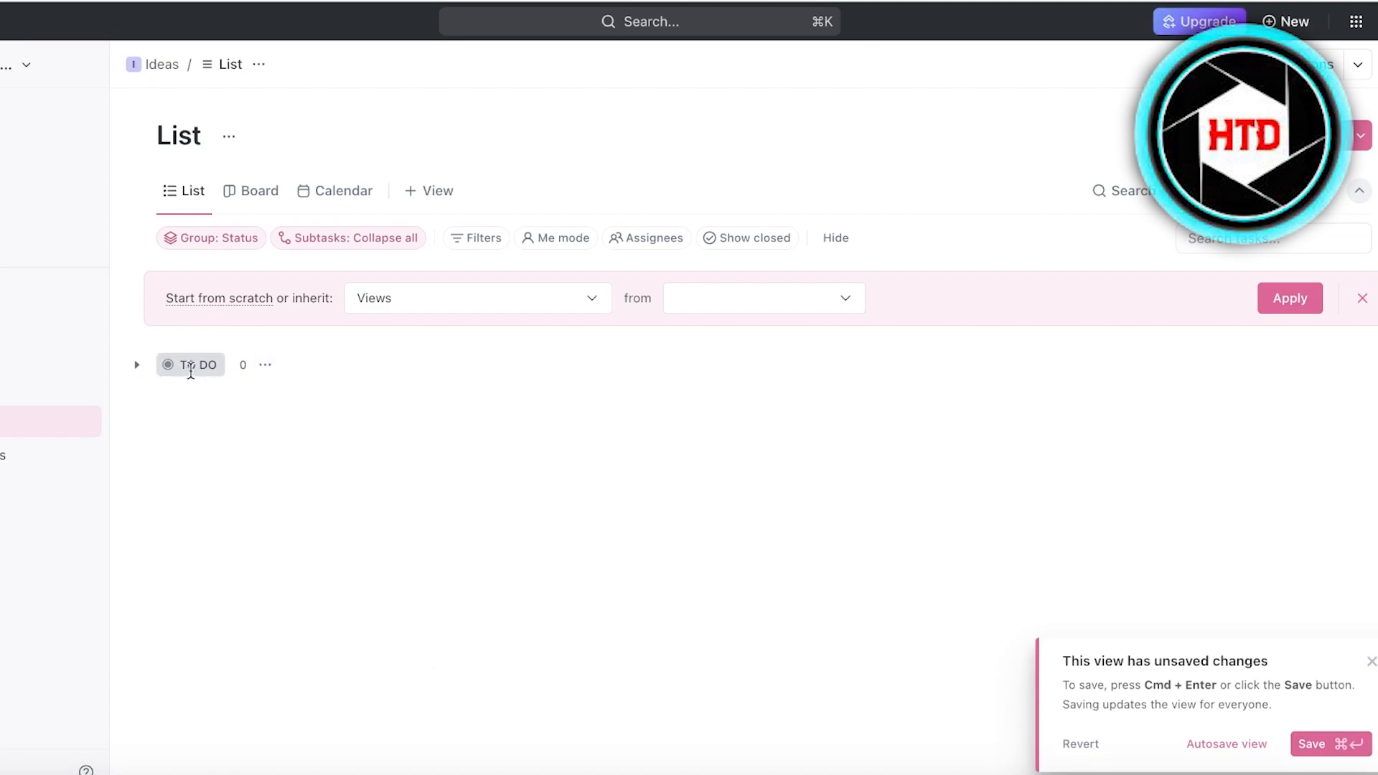
pyautogui.click(192, 365)
pyautogui.click(232, 369)
pyautogui.click(200, 366)
pyautogui.click(198, 364)
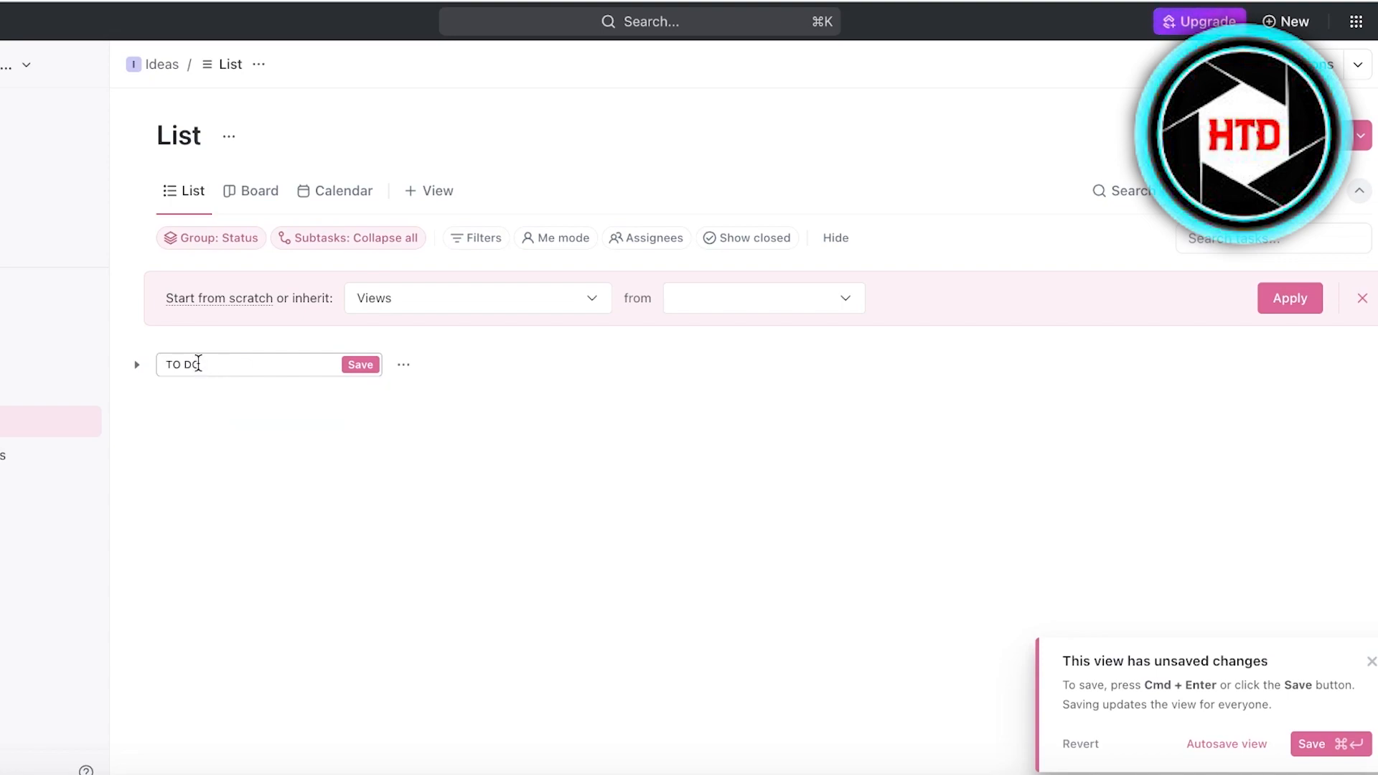
pyautogui.click(209, 364)
pyautogui.press('BackSpace')
pyautogui.press('BackSpace')
pyautogui.write('IDEA')
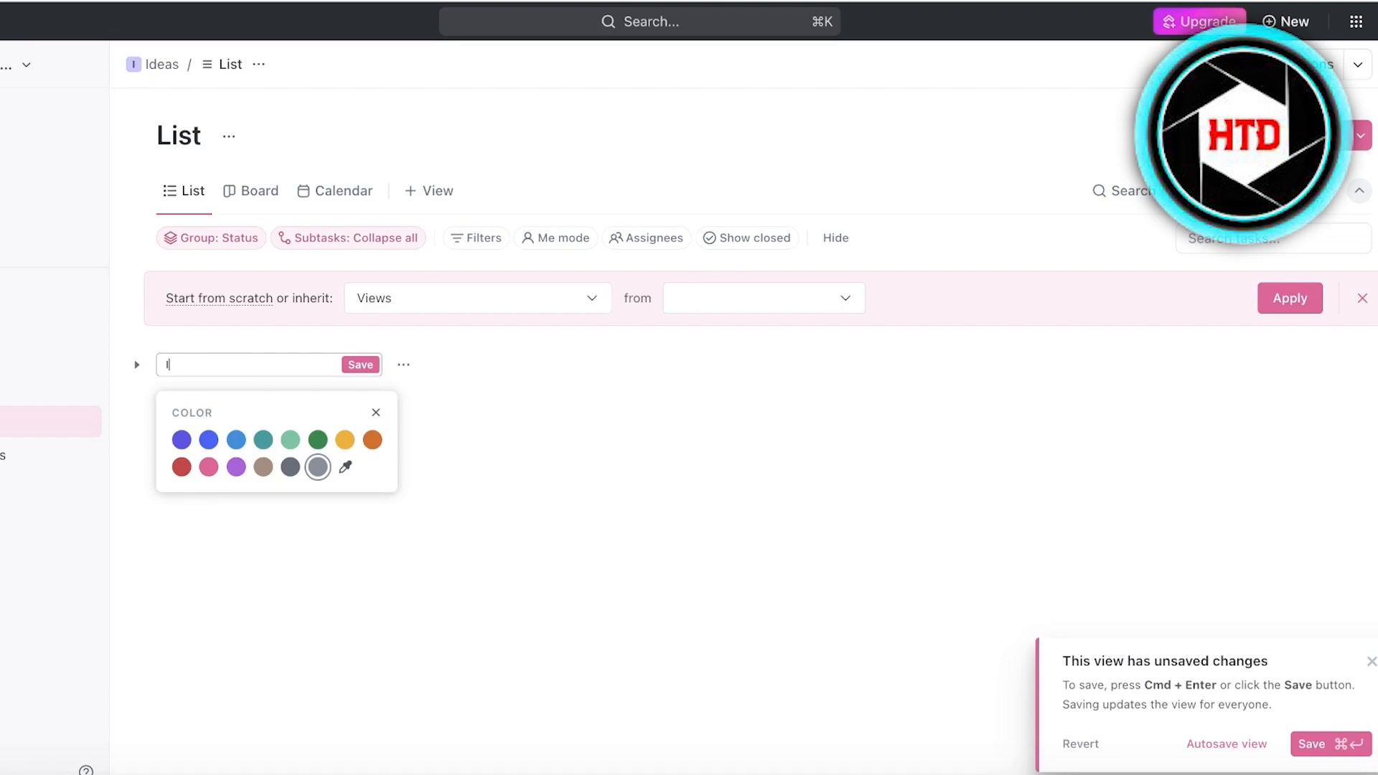
pyautogui.write('IAL IDEAS')
pyautogui.press('Return')
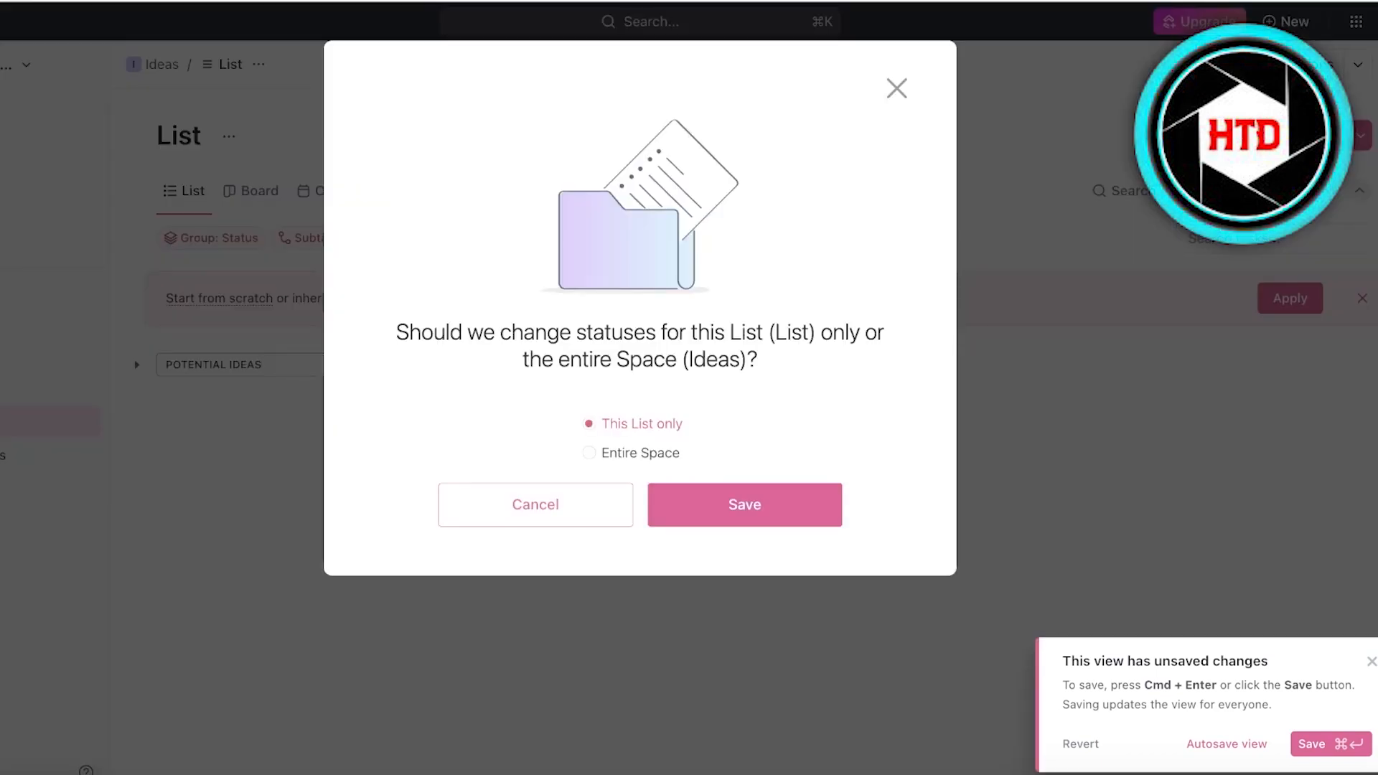
pyautogui.click(745, 504)
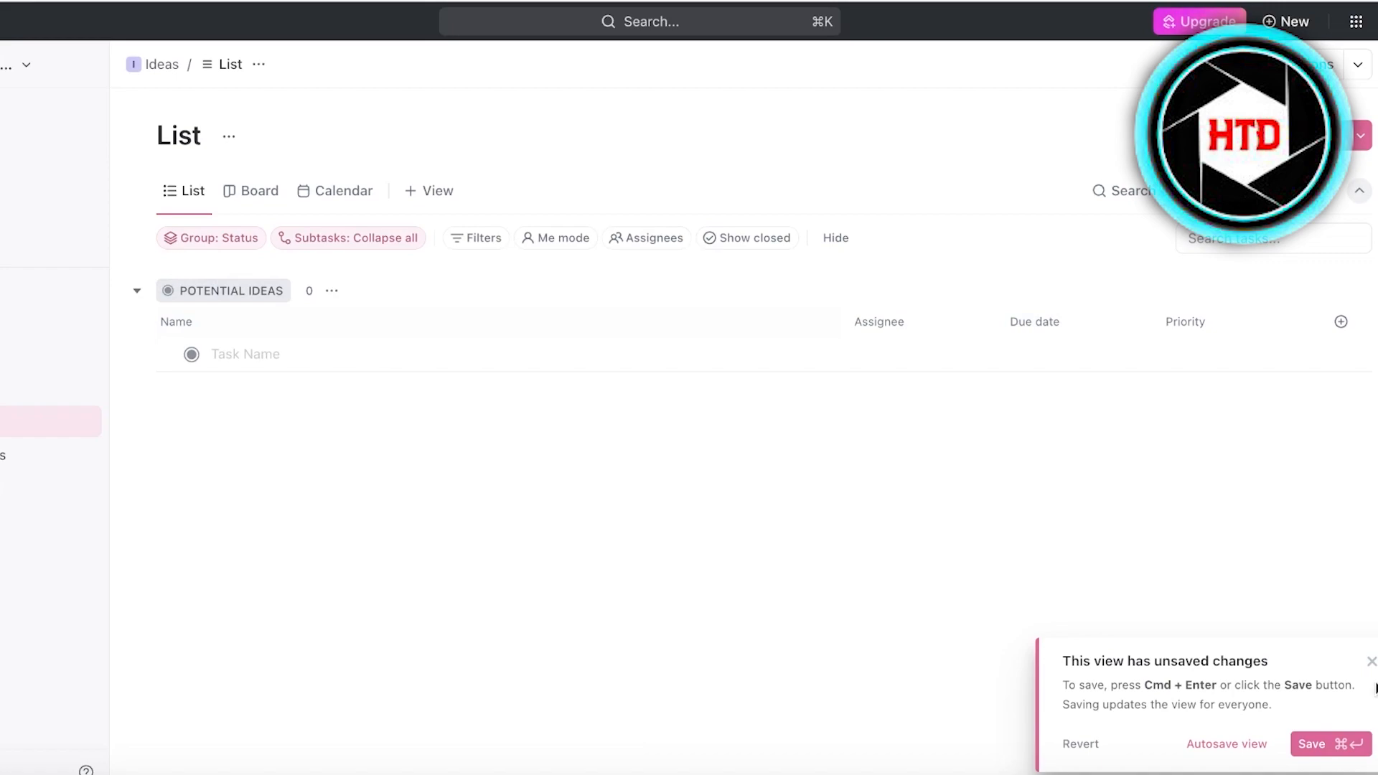
# Add a task named 'Email Marketing' under POTENTIAL IDEAS in the Ideas list.
pyautogui.click(291, 350)
pyautogui.write('A')
pyautogui.press('BackSpace')
pyautogui.write('F')
pyautogui.press('BackSpace')
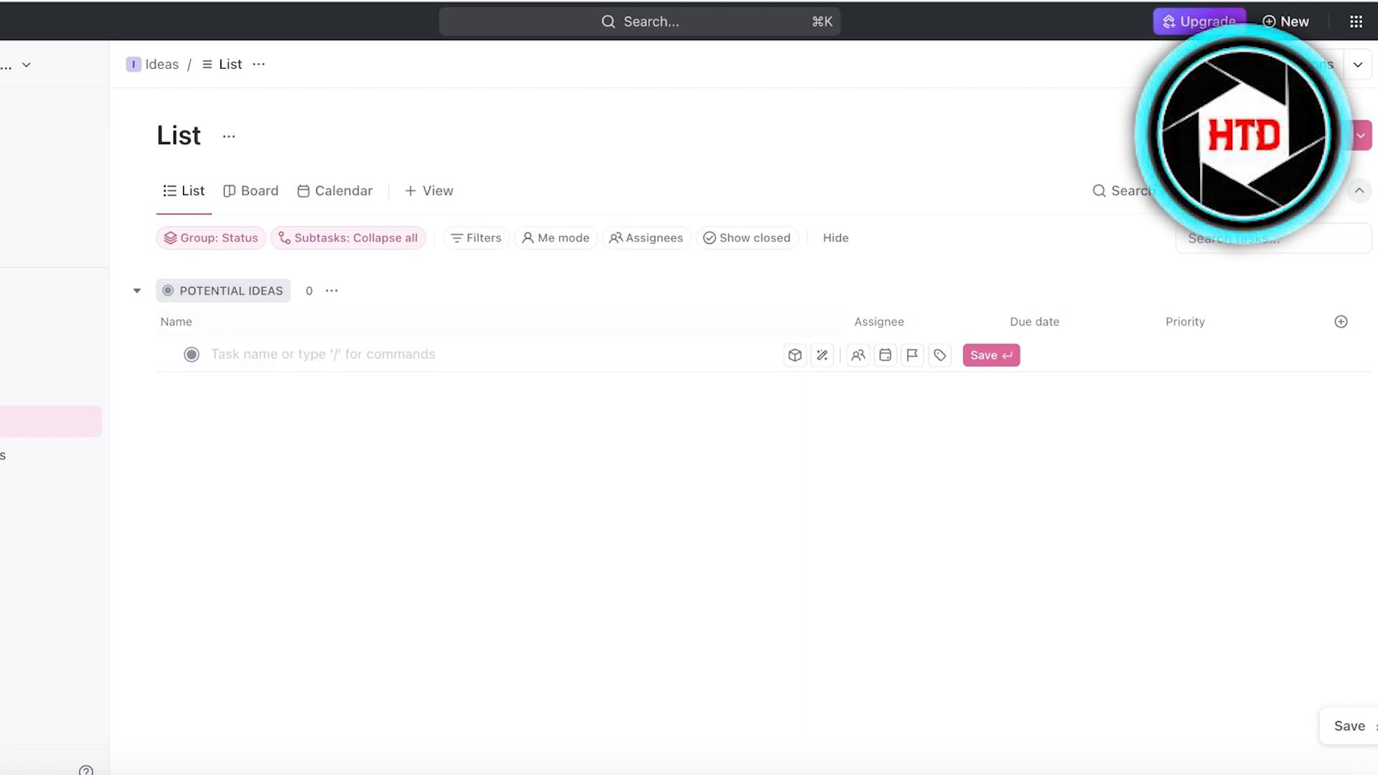
pyautogui.write('A')
pyautogui.press('BackSpace')
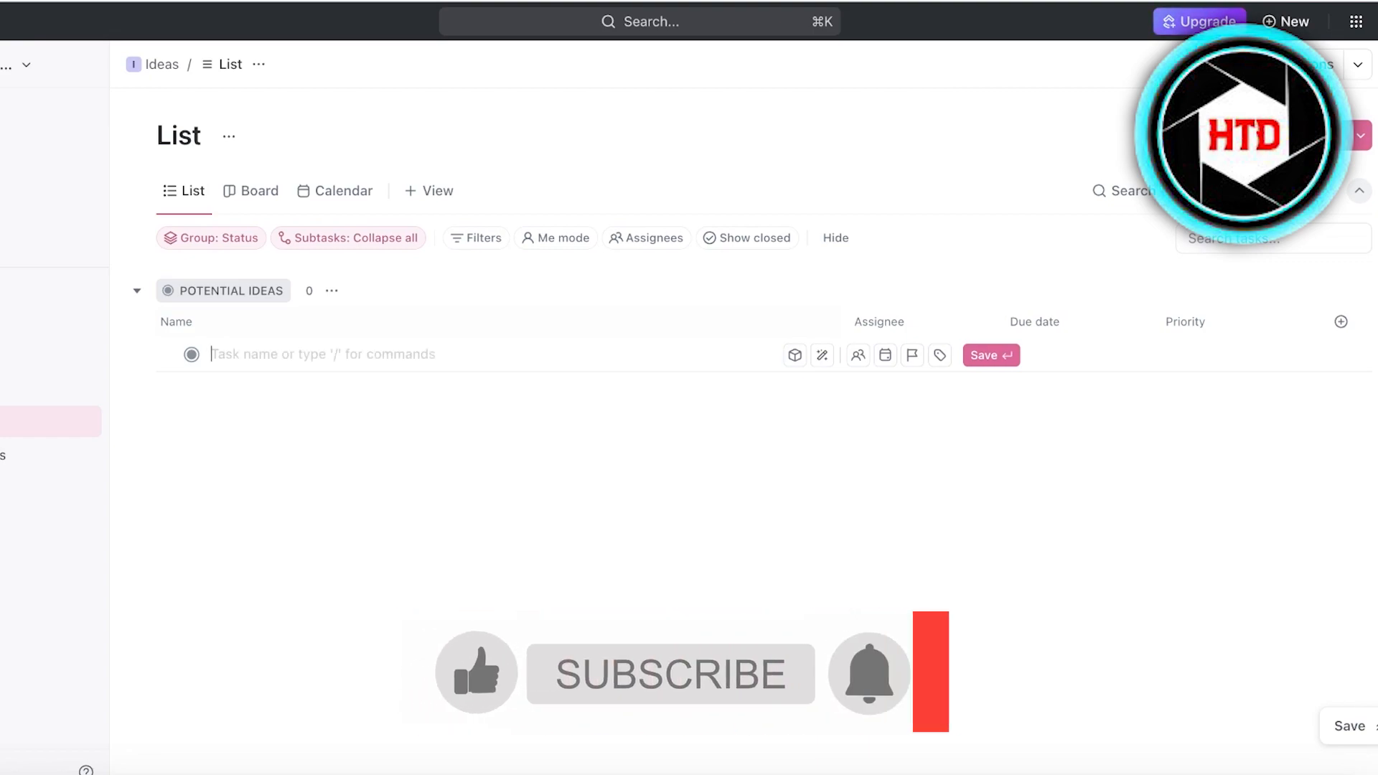
pyautogui.write('Email Marketing')
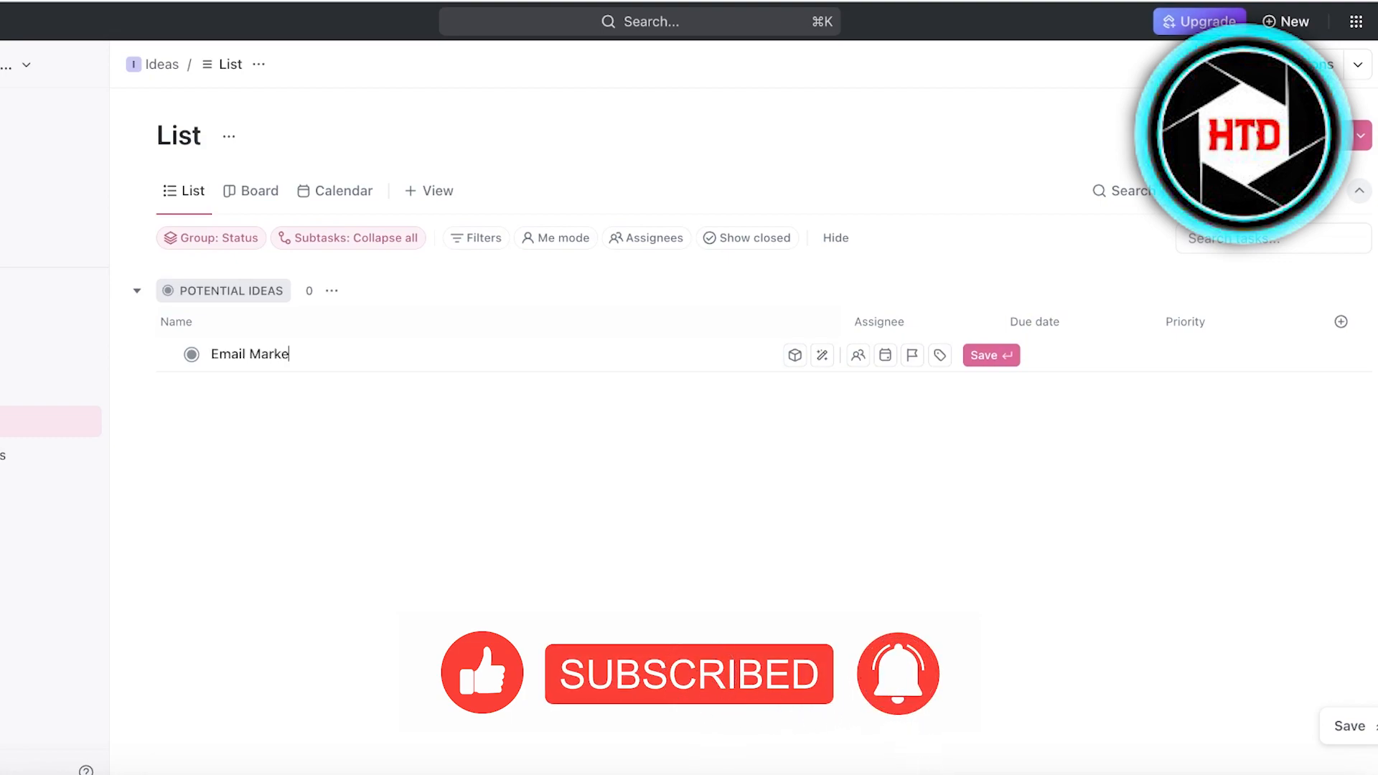
pyautogui.press('Return')
pyautogui.click(536, 504)
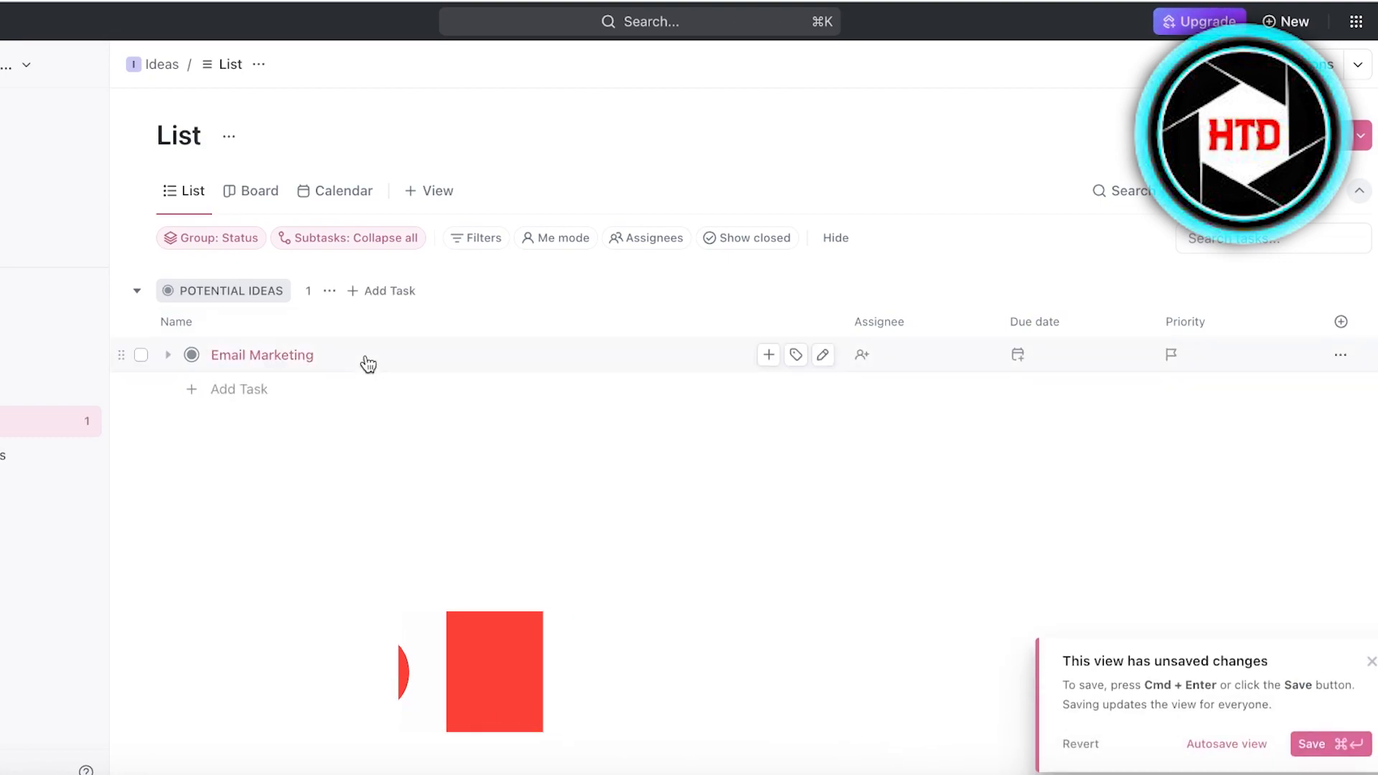
# Open the Email Marketing task and add a 'Collect emails' subtask.
pyautogui.click(354, 358)
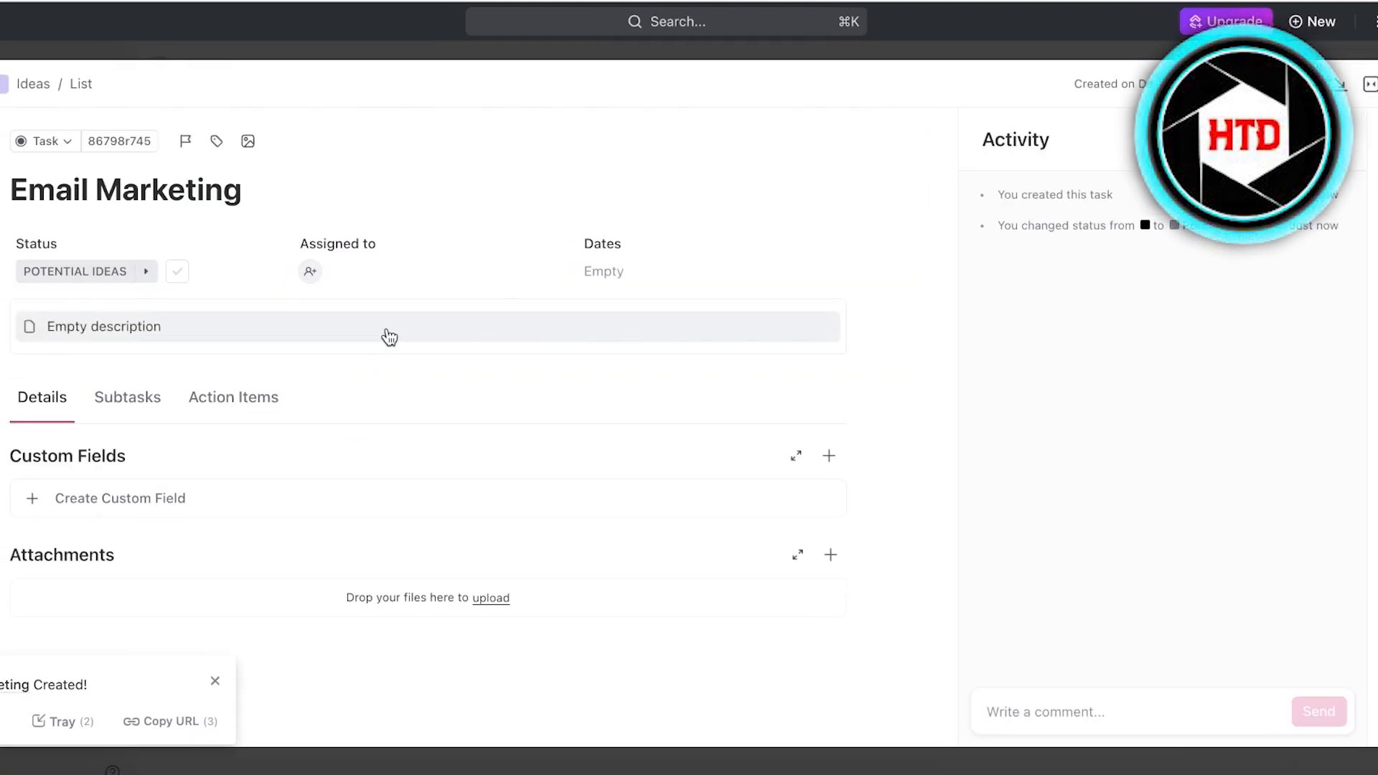
pyautogui.click(140, 406)
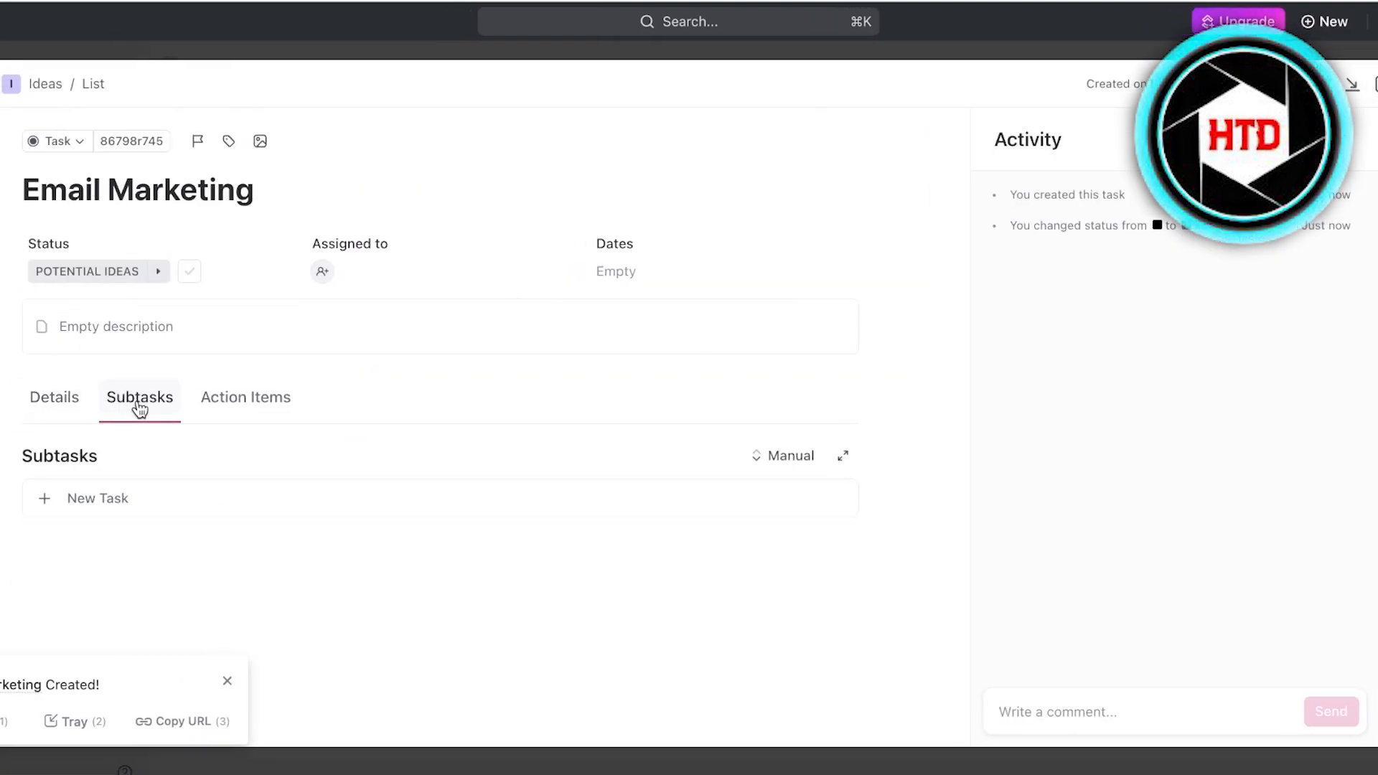
pyautogui.click(111, 502)
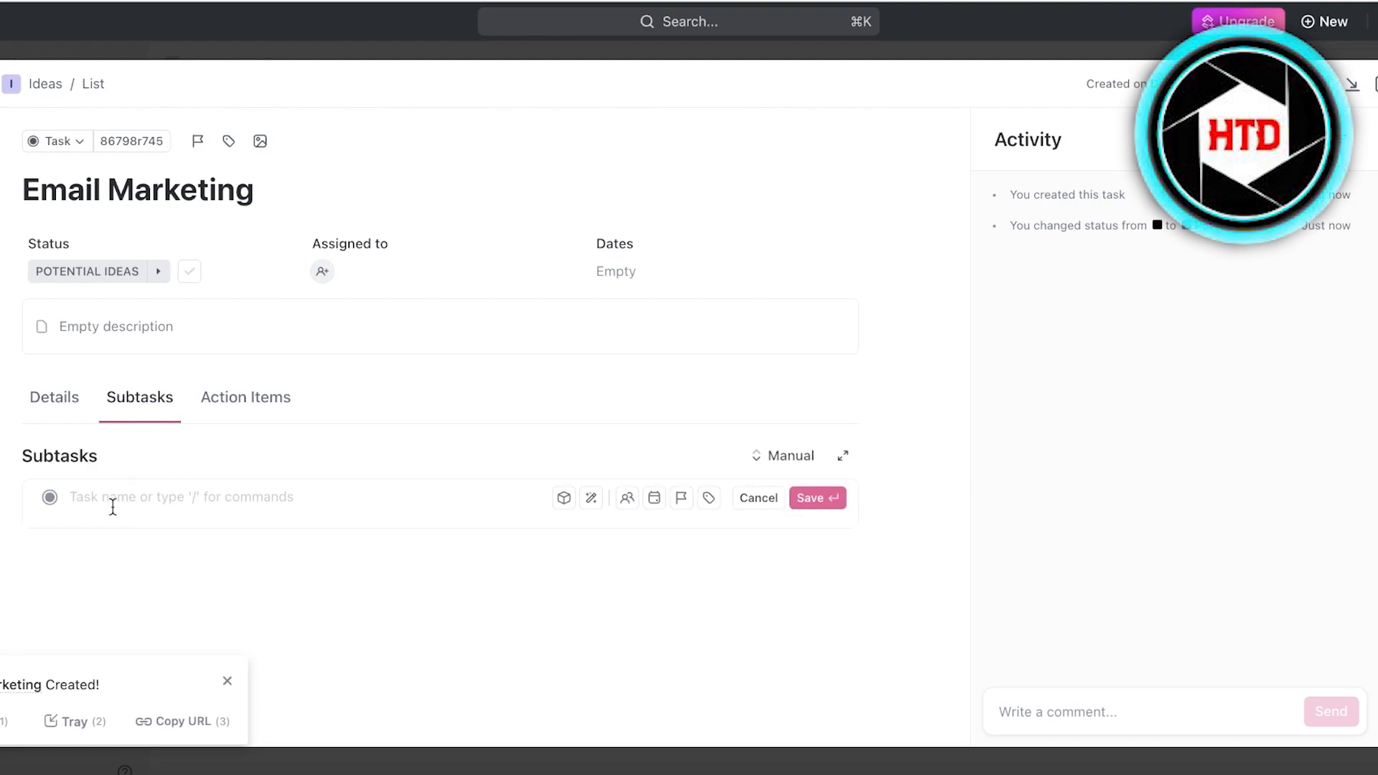
pyautogui.write('Collect emails')
pyautogui.press('Return')
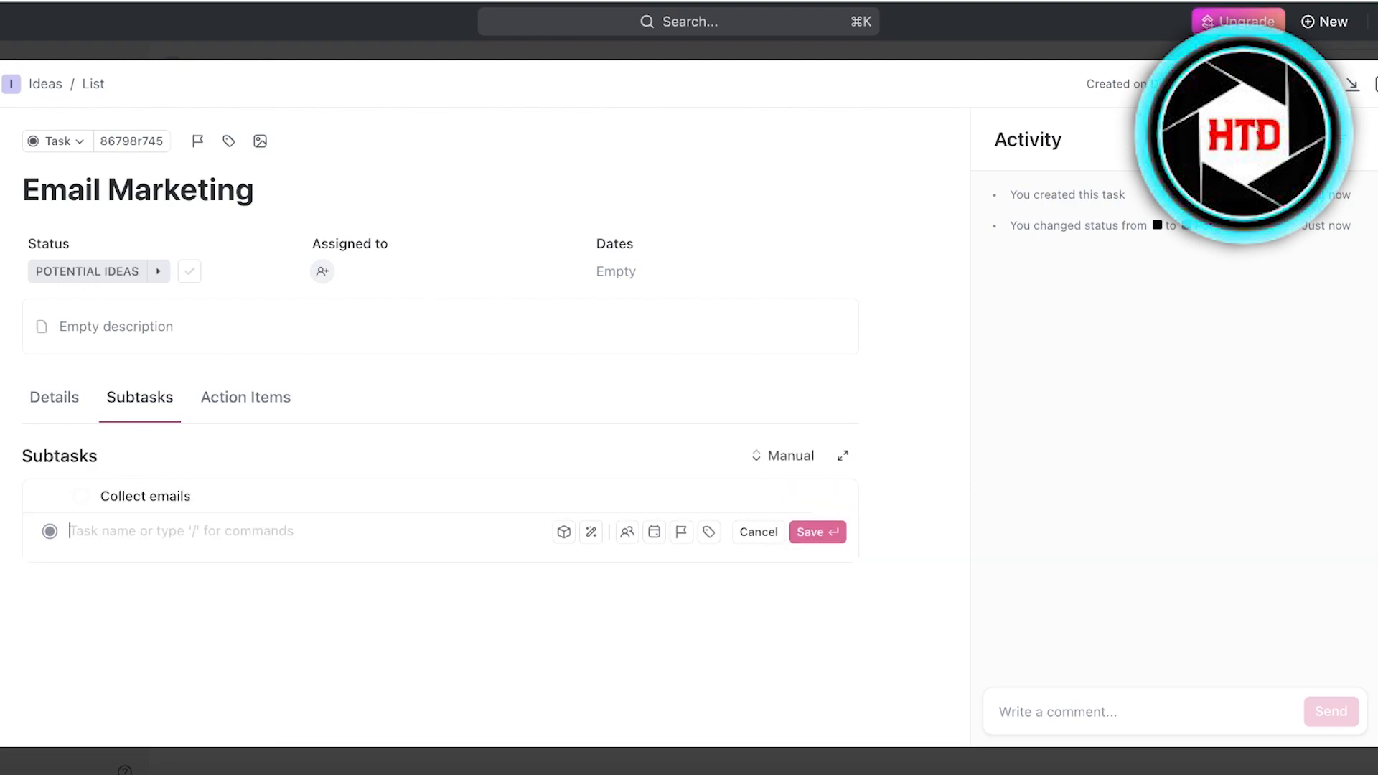
# Add a second subtask named 'Using Mailchim'.
pyautogui.write('s')
pyautogui.press('BackSpace')
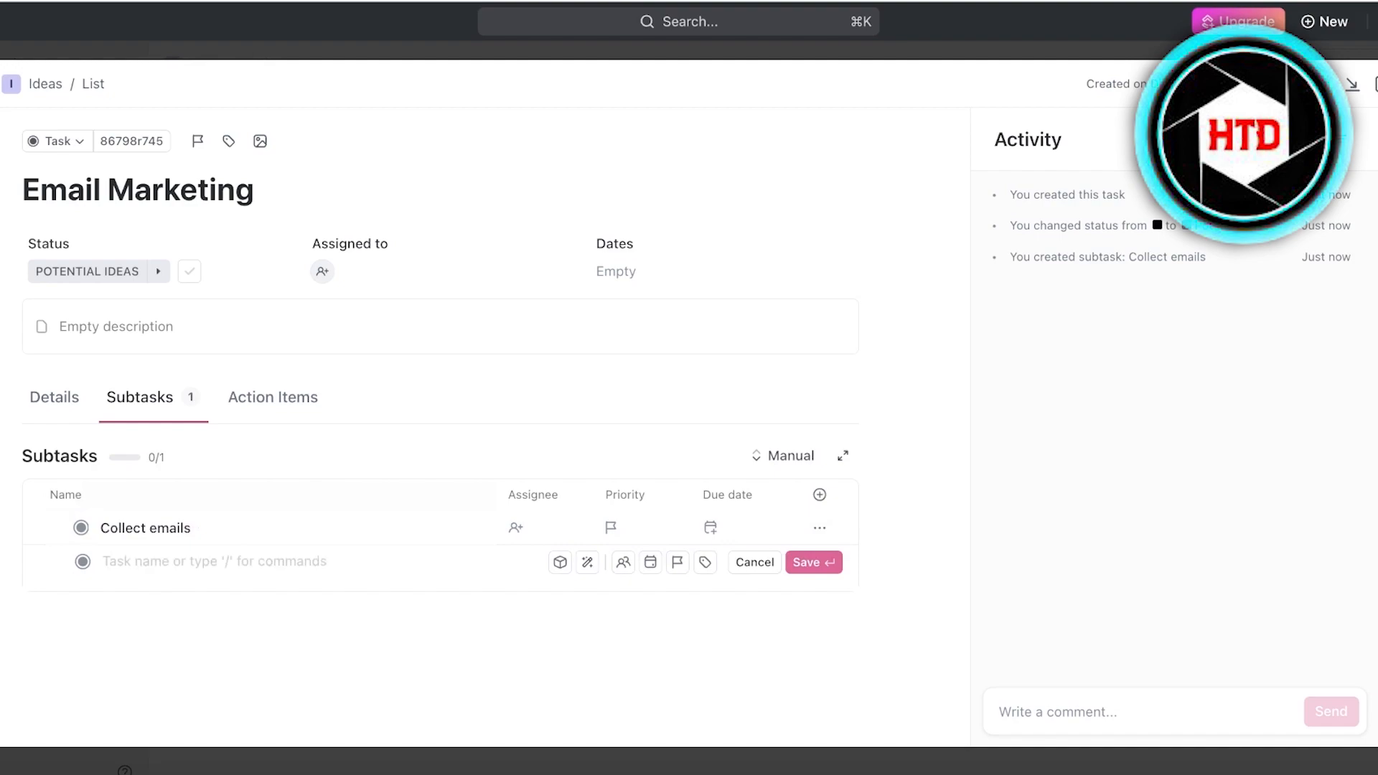
pyautogui.write('A')
pyautogui.press('BackSpace')
pyautogui.write('Using Mailchim')
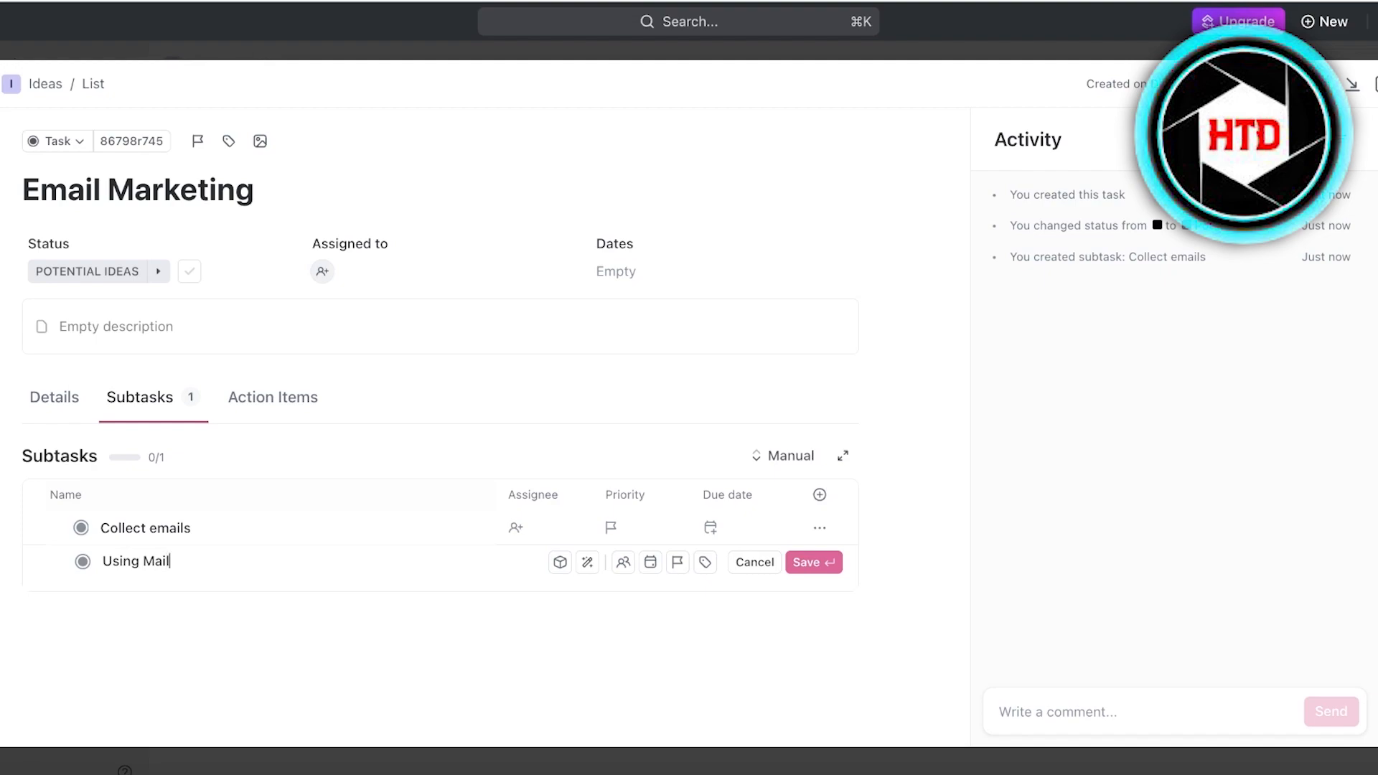
pyautogui.press('Return')
pyautogui.click(278, 399)
pyautogui.click(125, 402)
# Create an empty checklist in the task's Action Items.
pyautogui.click(313, 395)
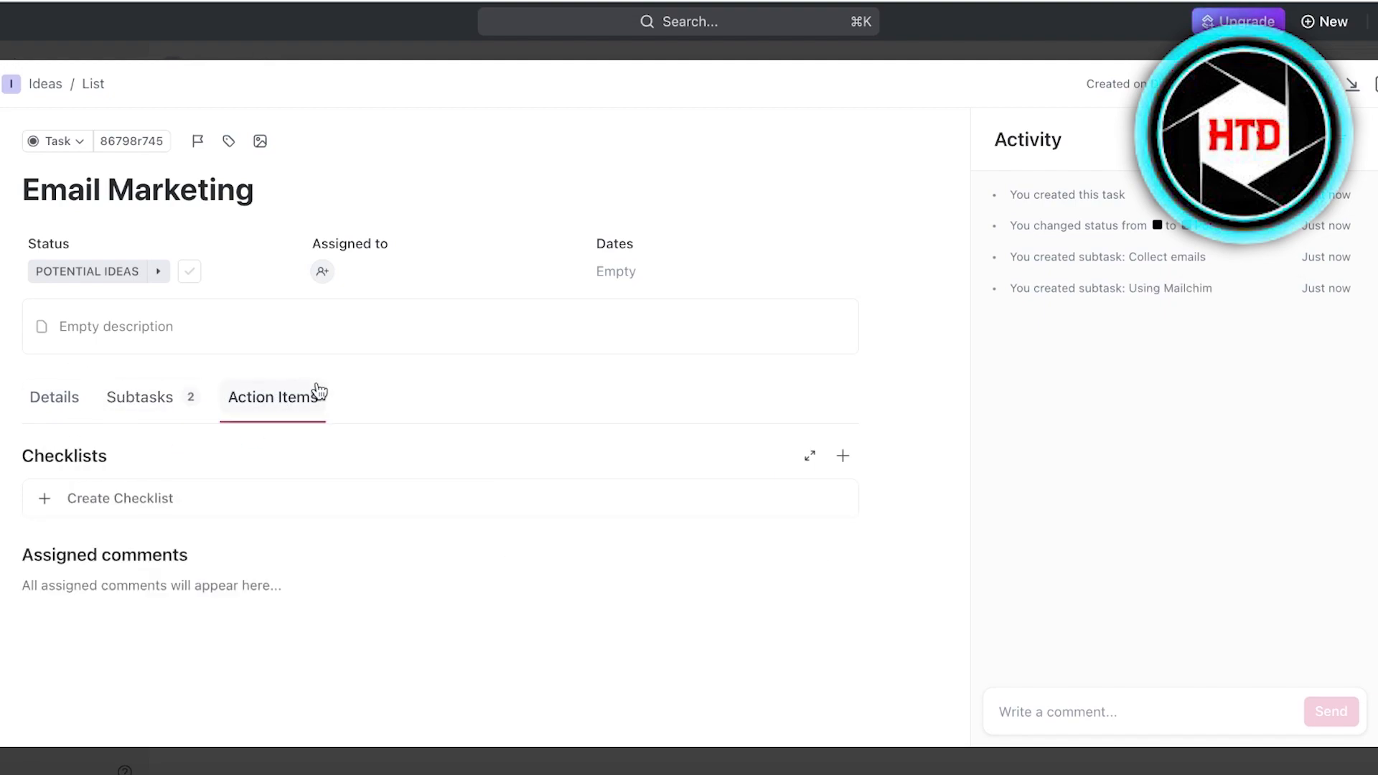
pyautogui.click(225, 511)
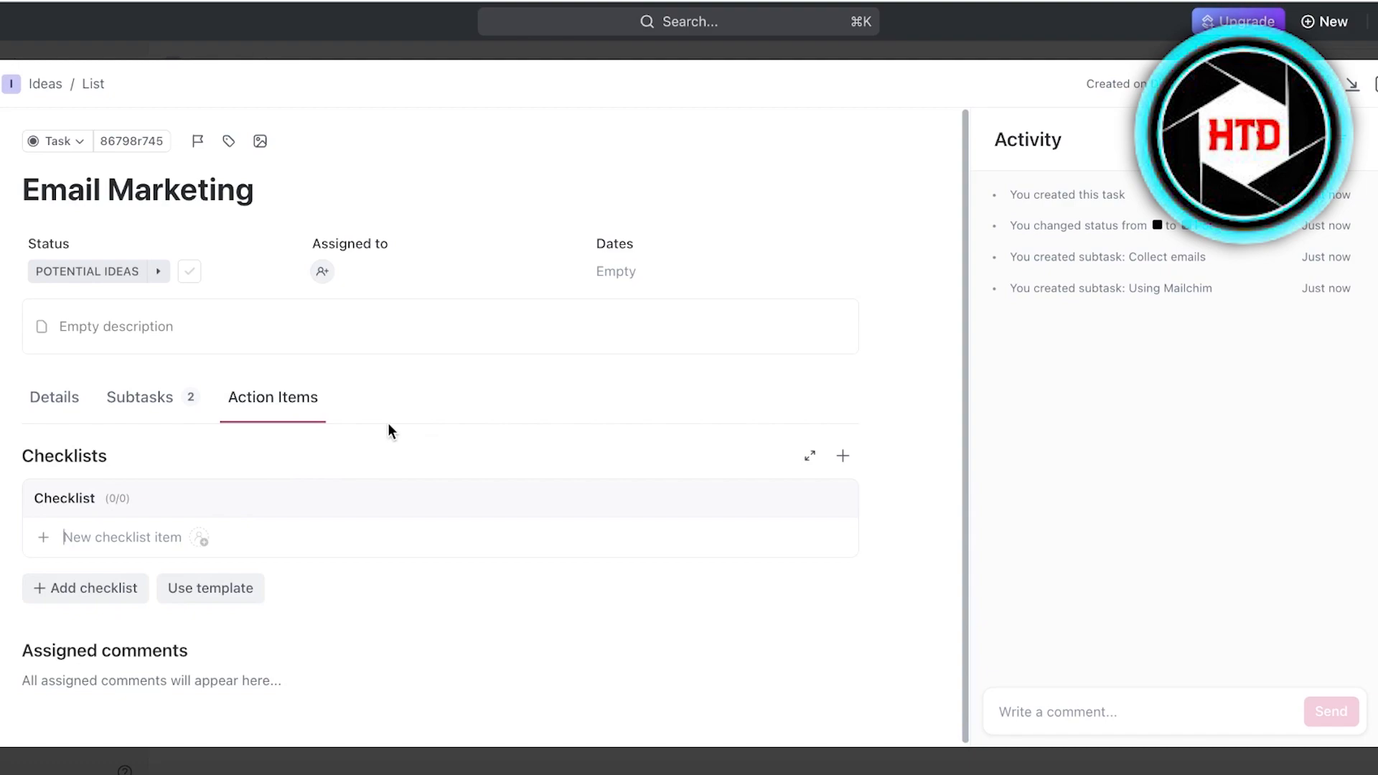
pyautogui.click(173, 413)
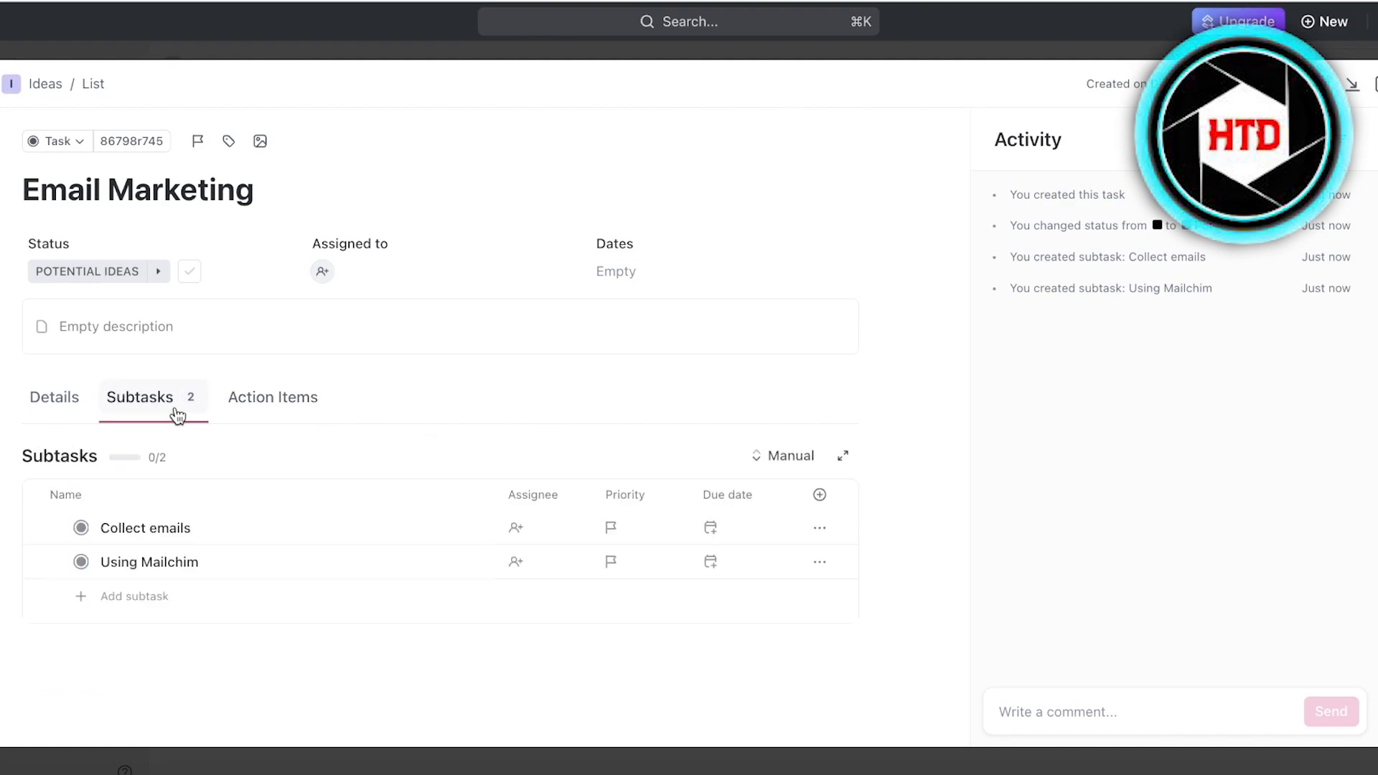
pyautogui.click(289, 407)
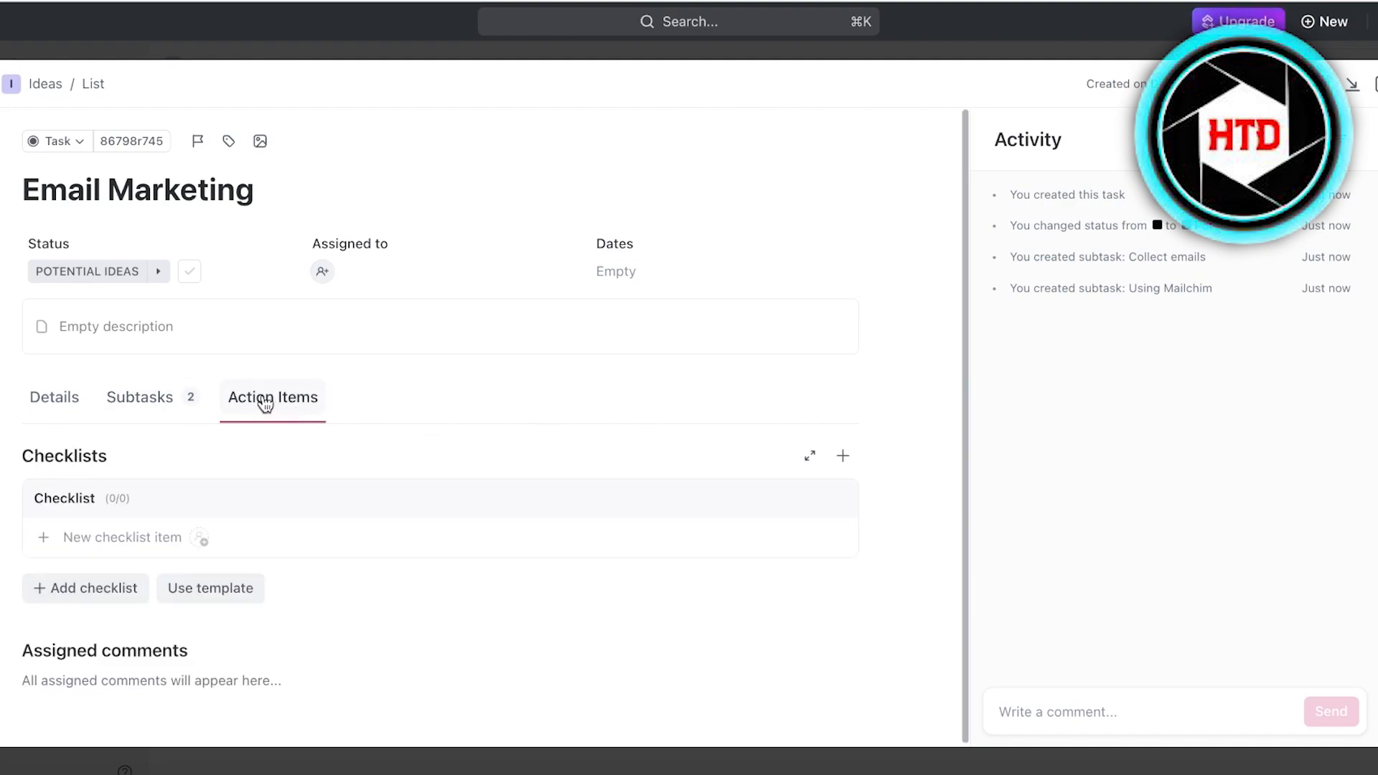
pyautogui.click(146, 413)
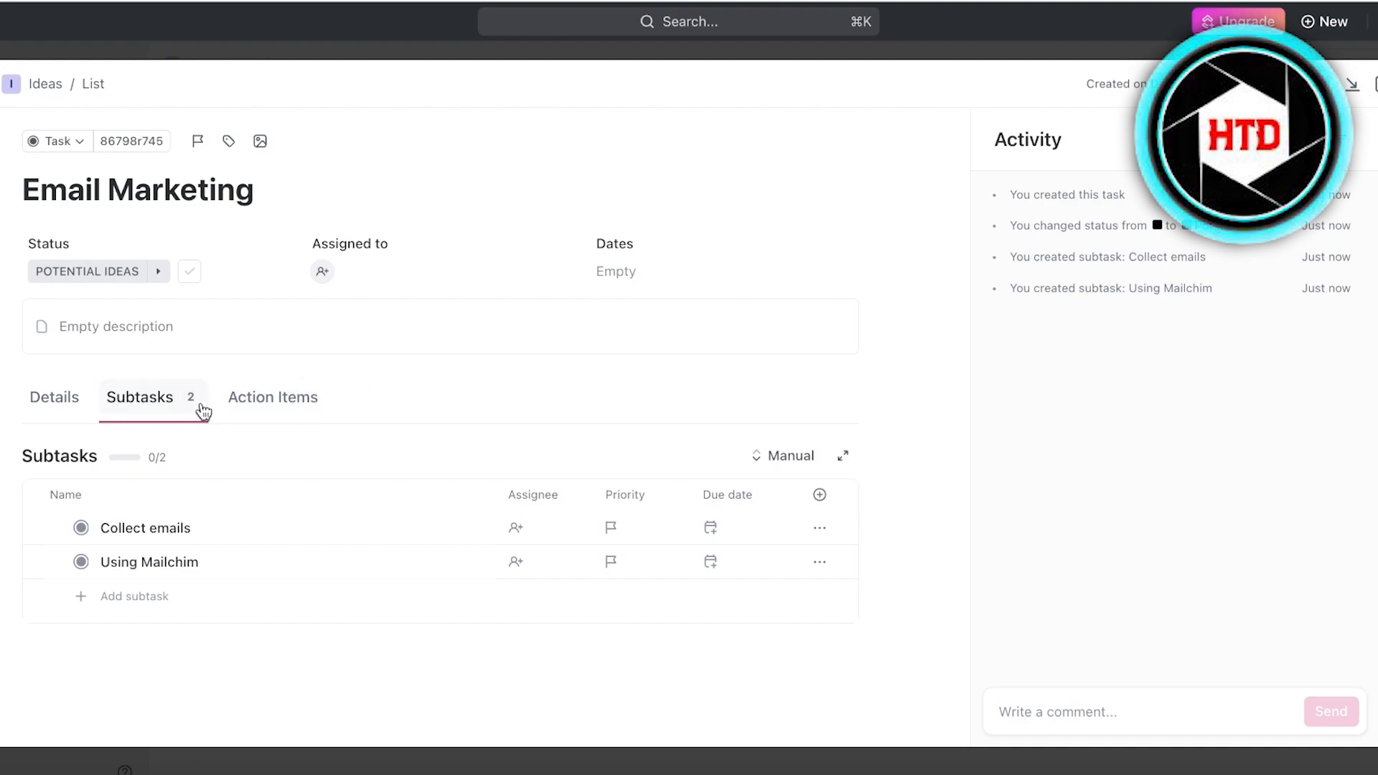
pyautogui.click(319, 408)
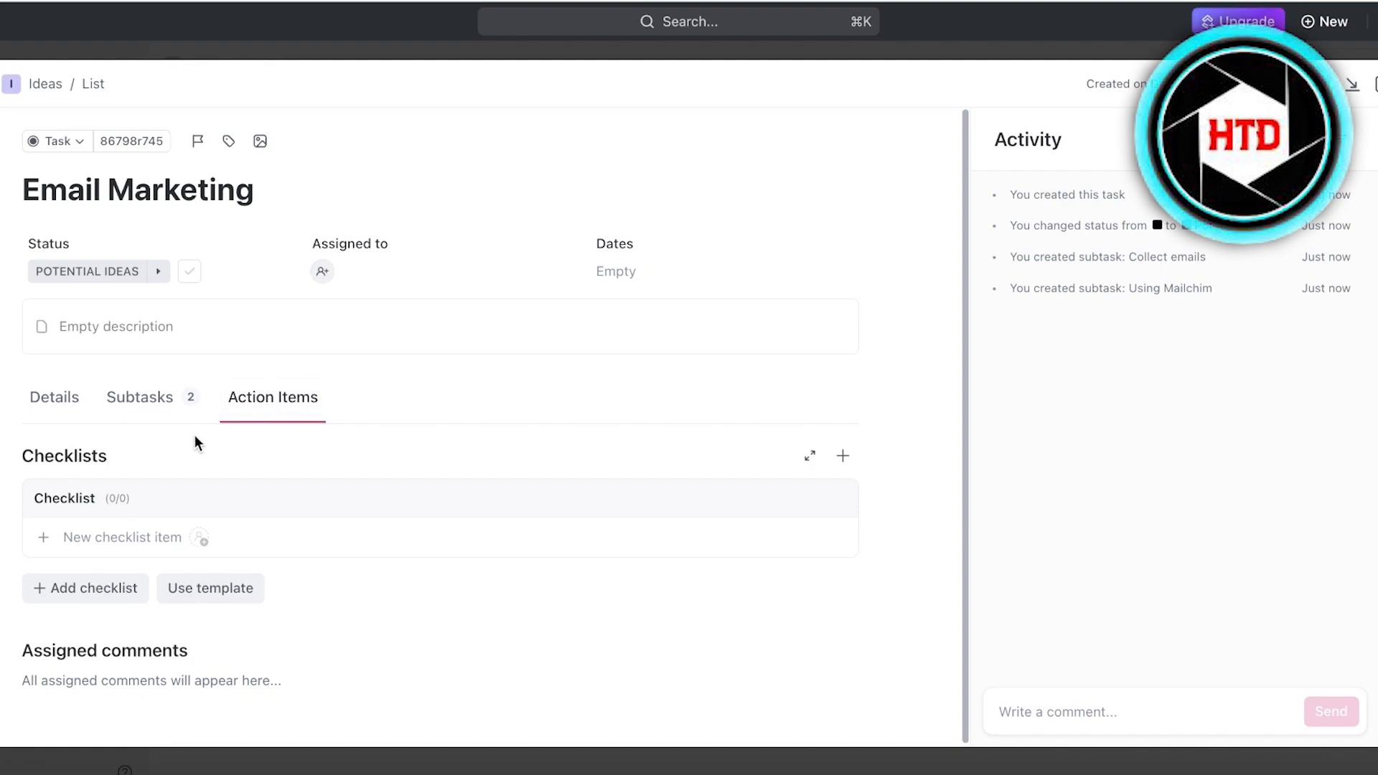
pyautogui.click(135, 402)
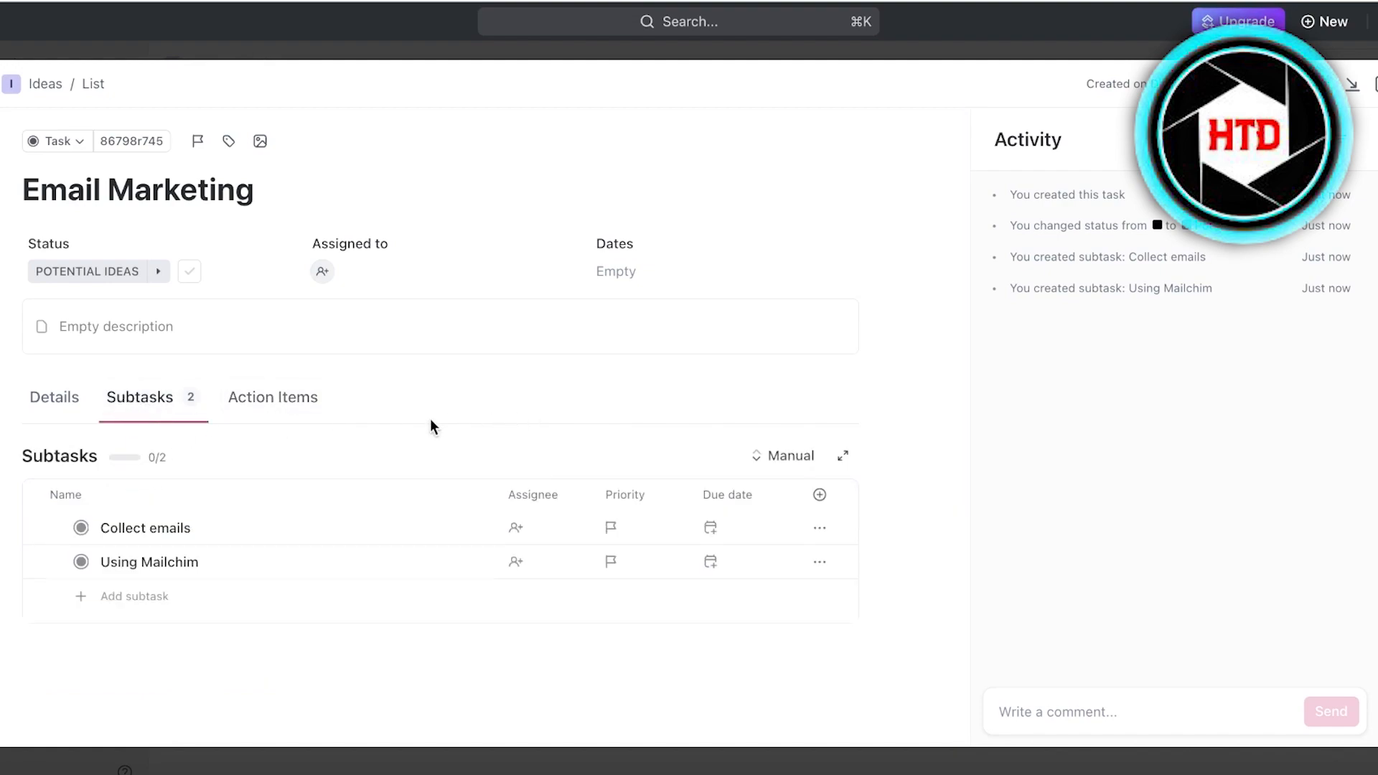
pyautogui.click(318, 396)
pyautogui.click(173, 417)
# Give Email Marketing a Dec 14 due date and assign it to yourself.
pyautogui.click(625, 276)
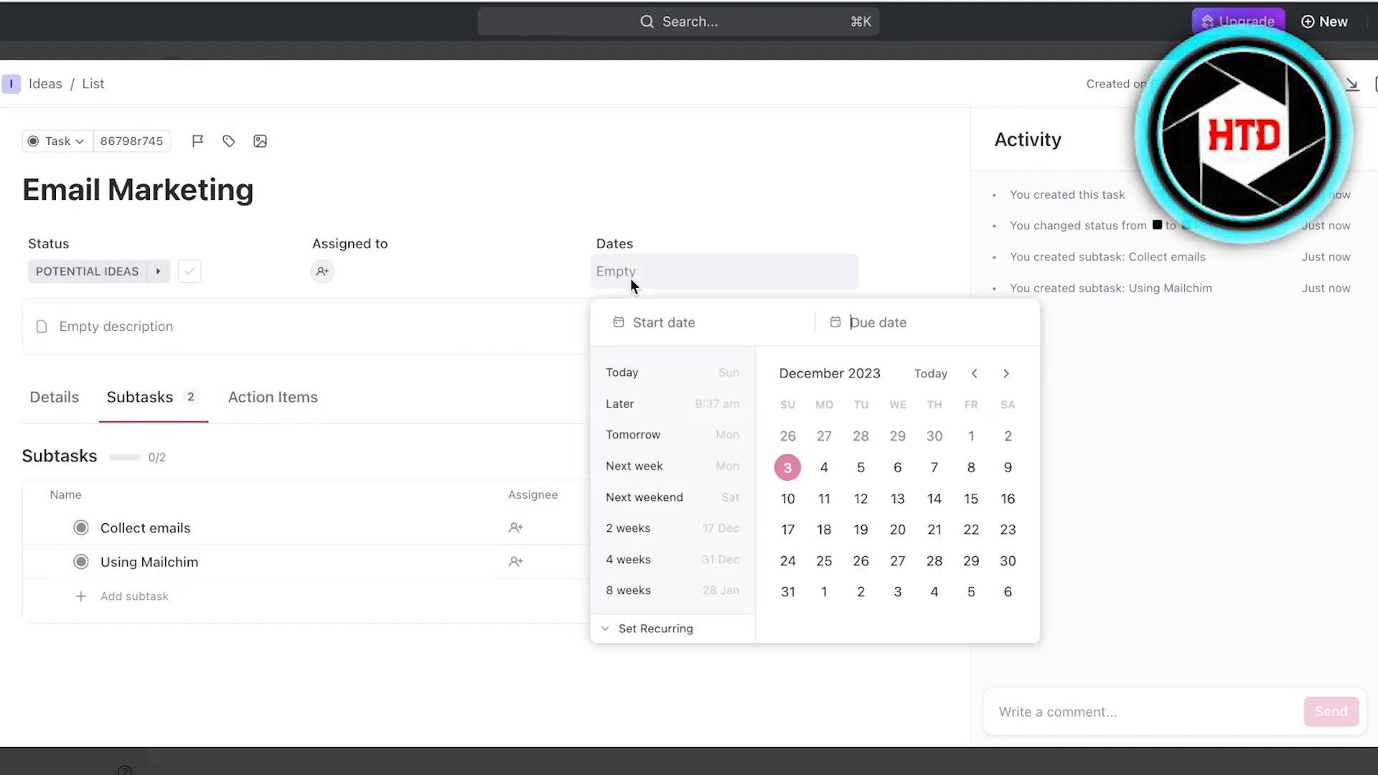
pyautogui.click(934, 499)
pyautogui.click(317, 276)
pyautogui.click(318, 274)
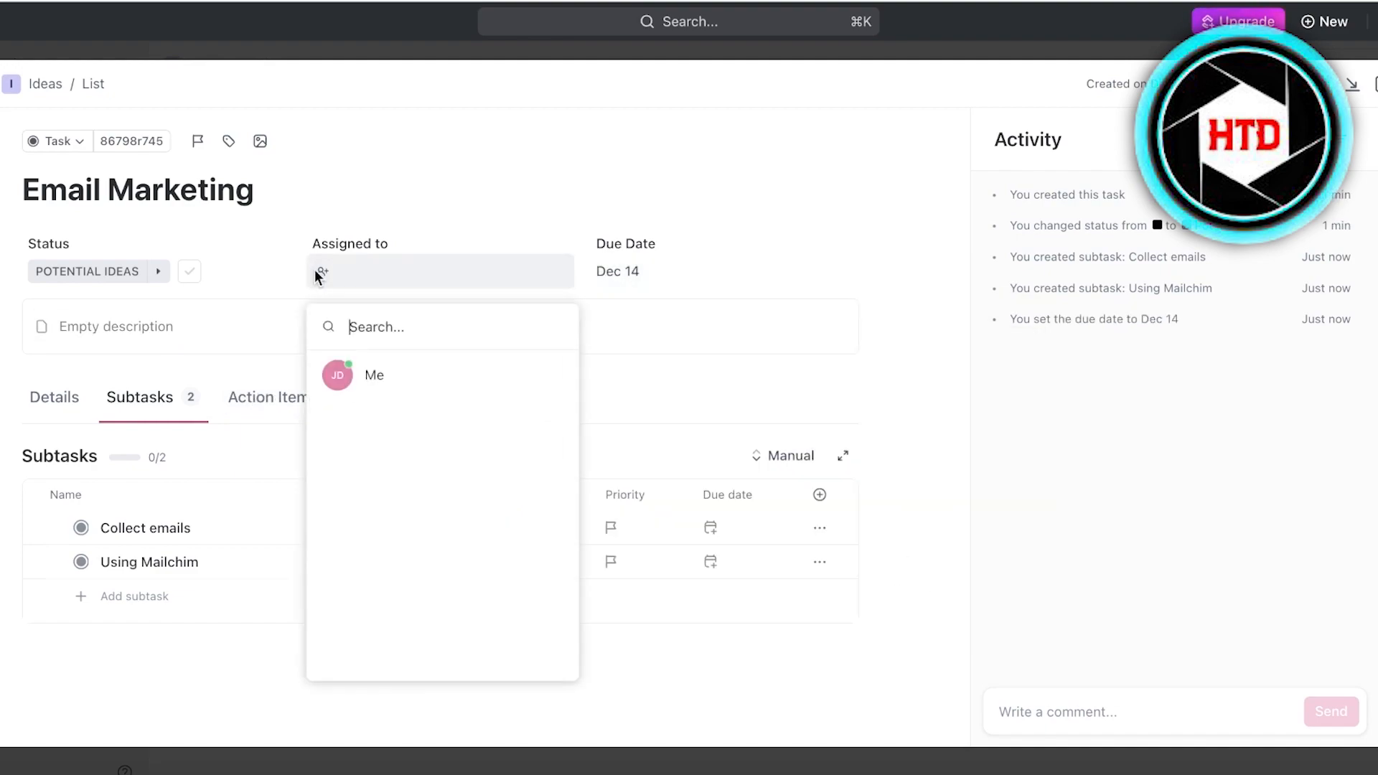
pyautogui.click(394, 394)
pyautogui.click(503, 178)
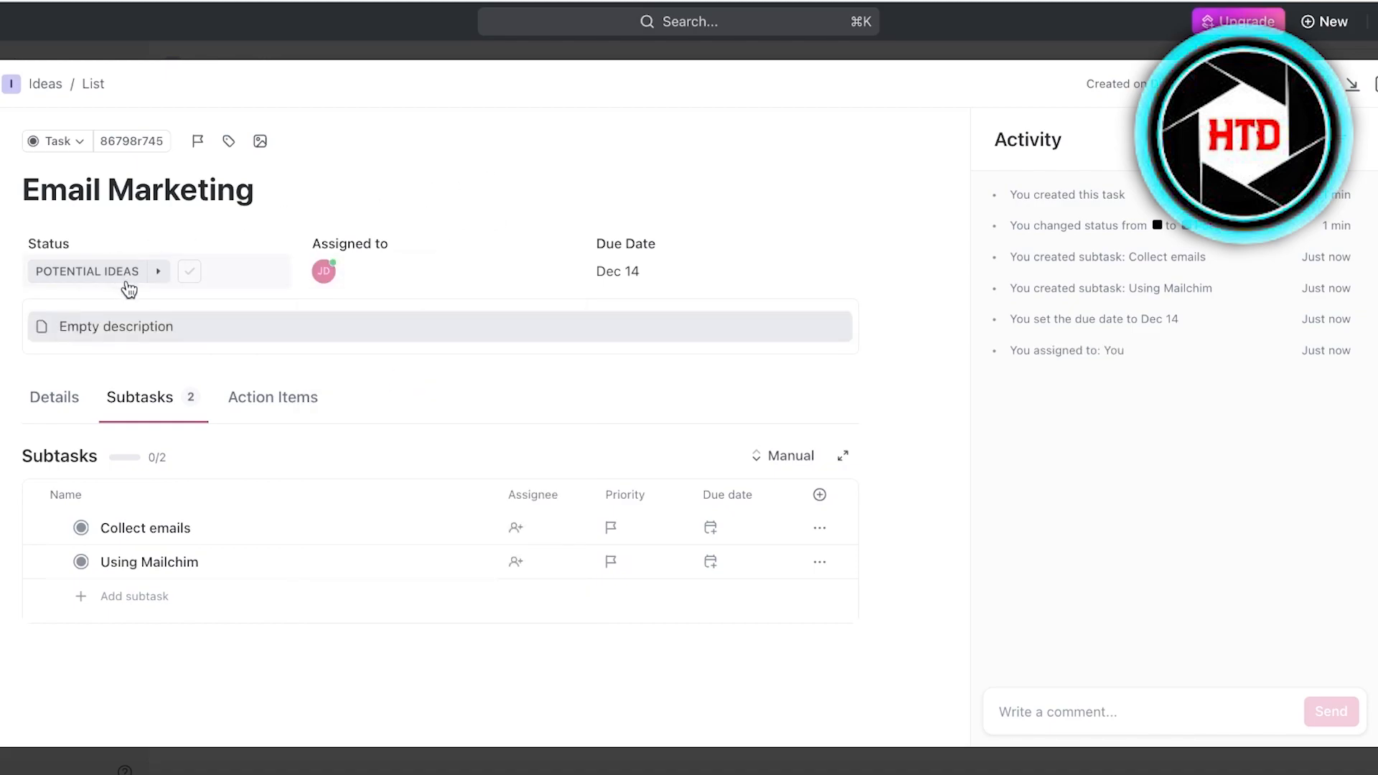
pyautogui.press('Escape')
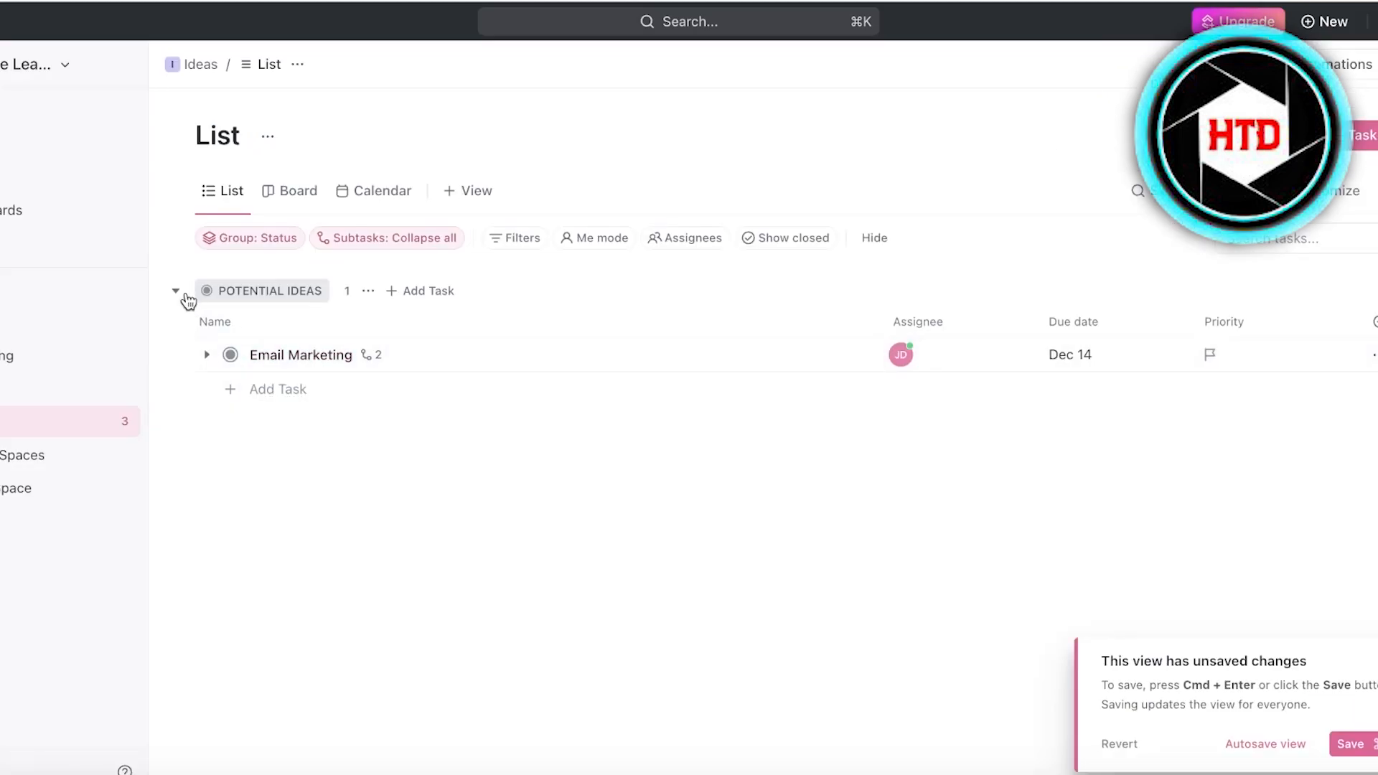
# Show the Ideas list as a Board of status columns.
pyautogui.click(180, 292)
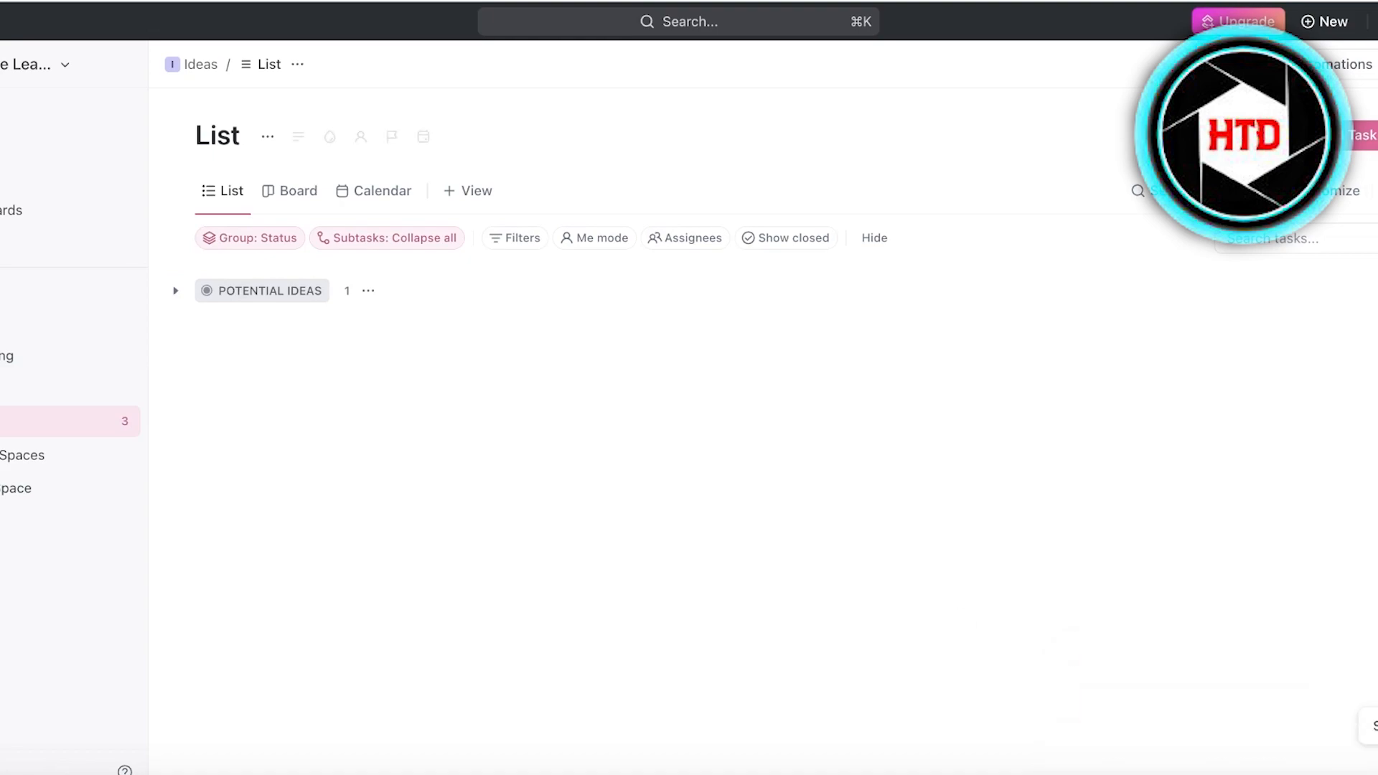
pyautogui.click(1310, 23)
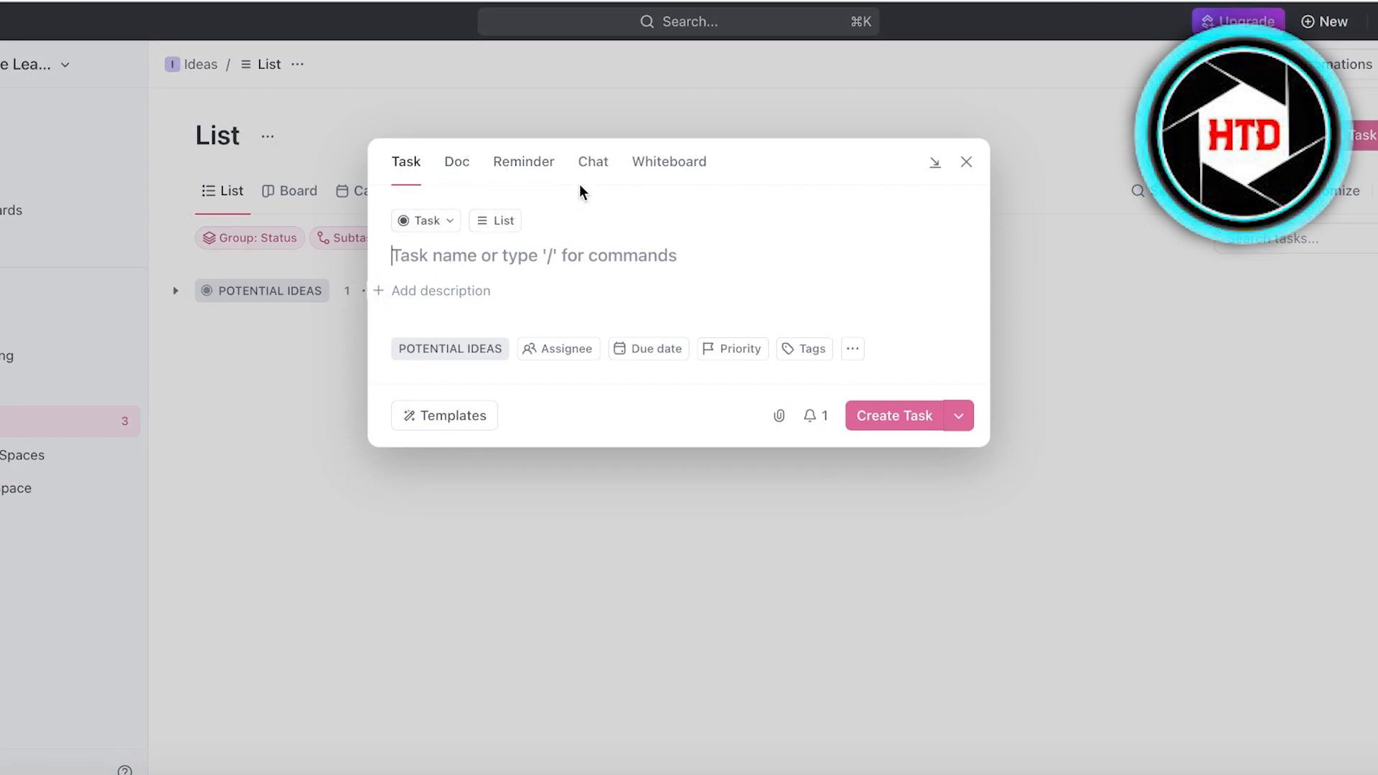
pyautogui.click(965, 163)
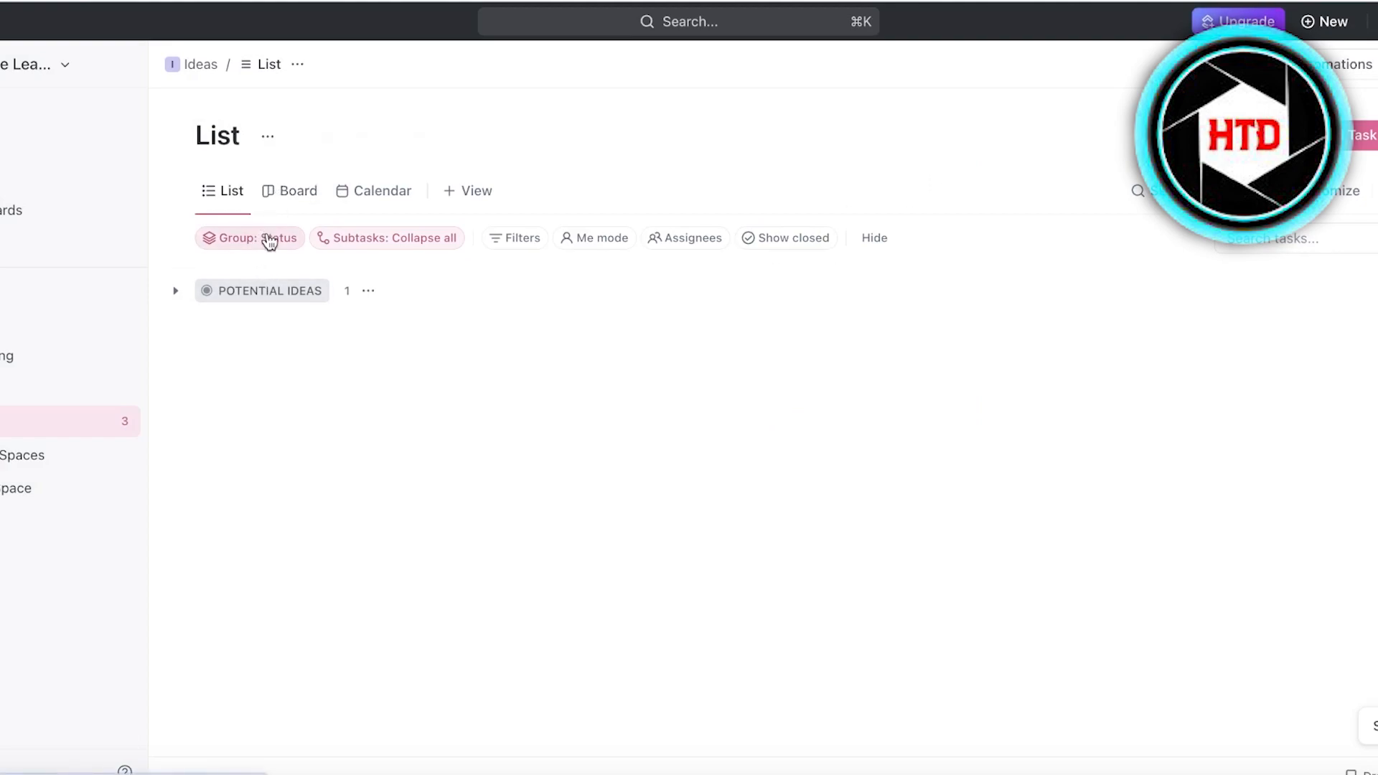
pyautogui.click(281, 201)
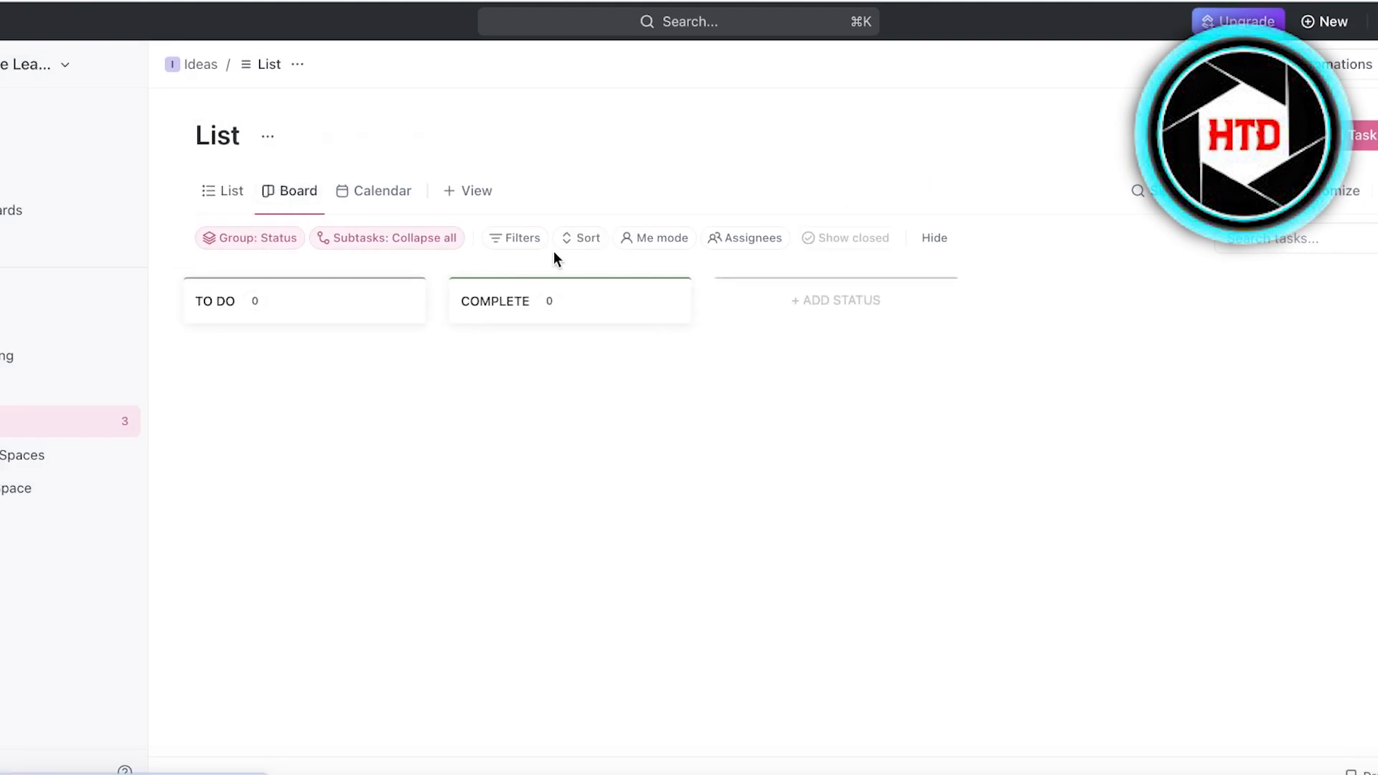
pyautogui.click(782, 305)
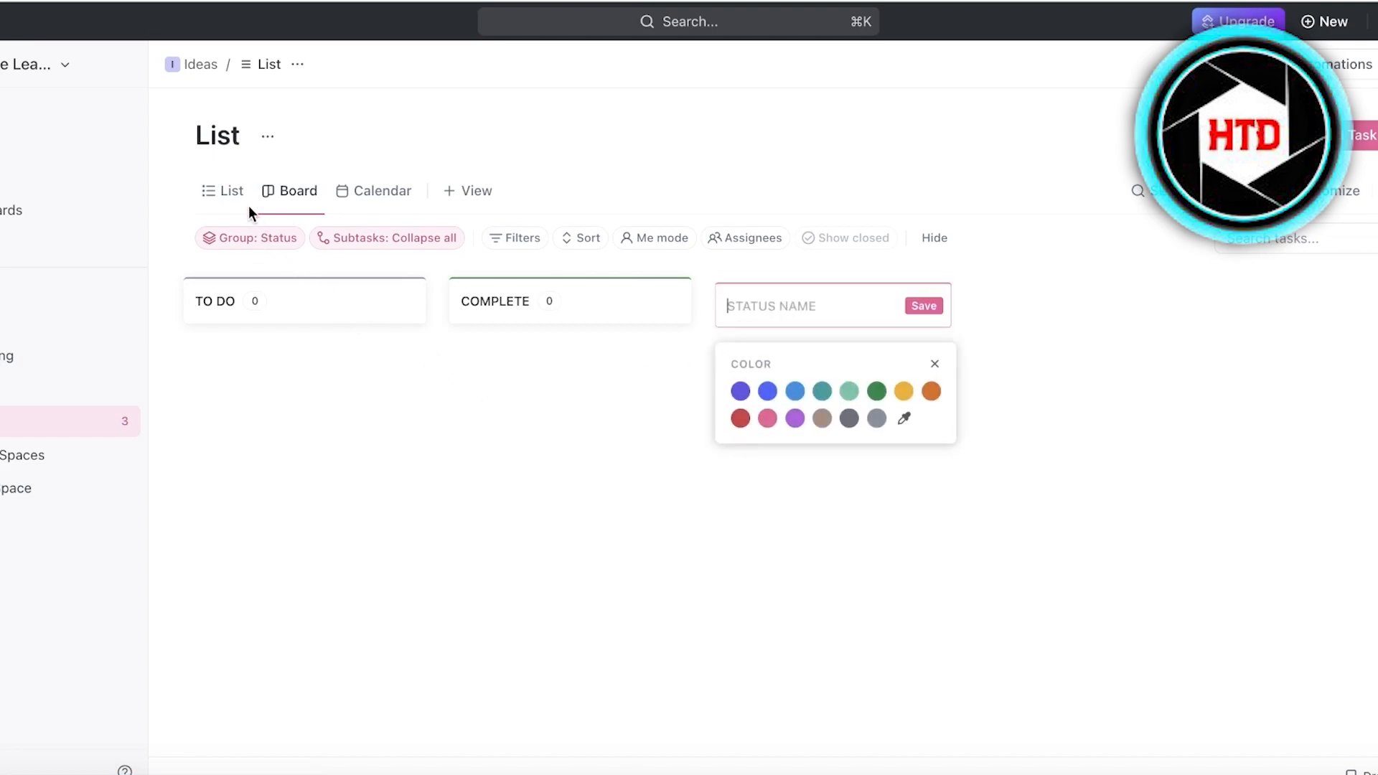
pyautogui.click(233, 193)
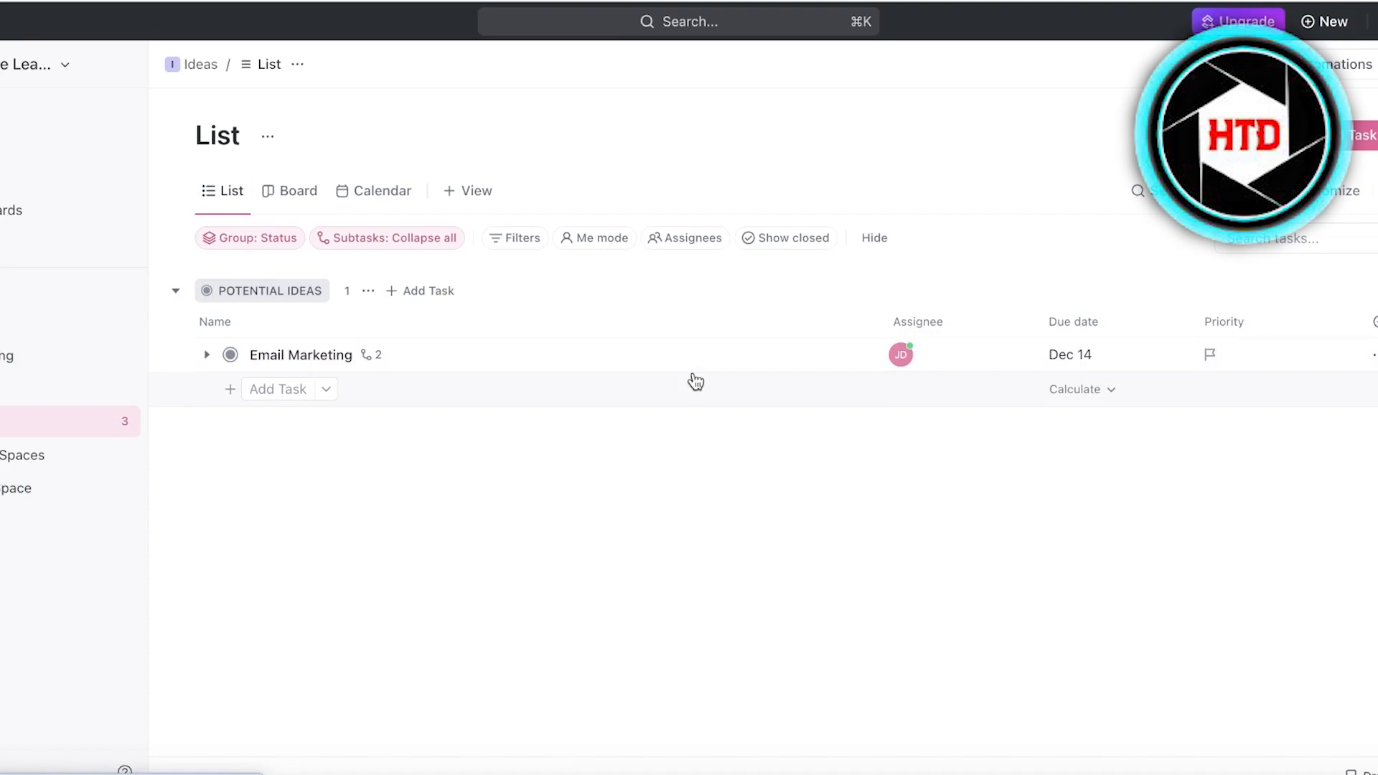
pyautogui.click(290, 199)
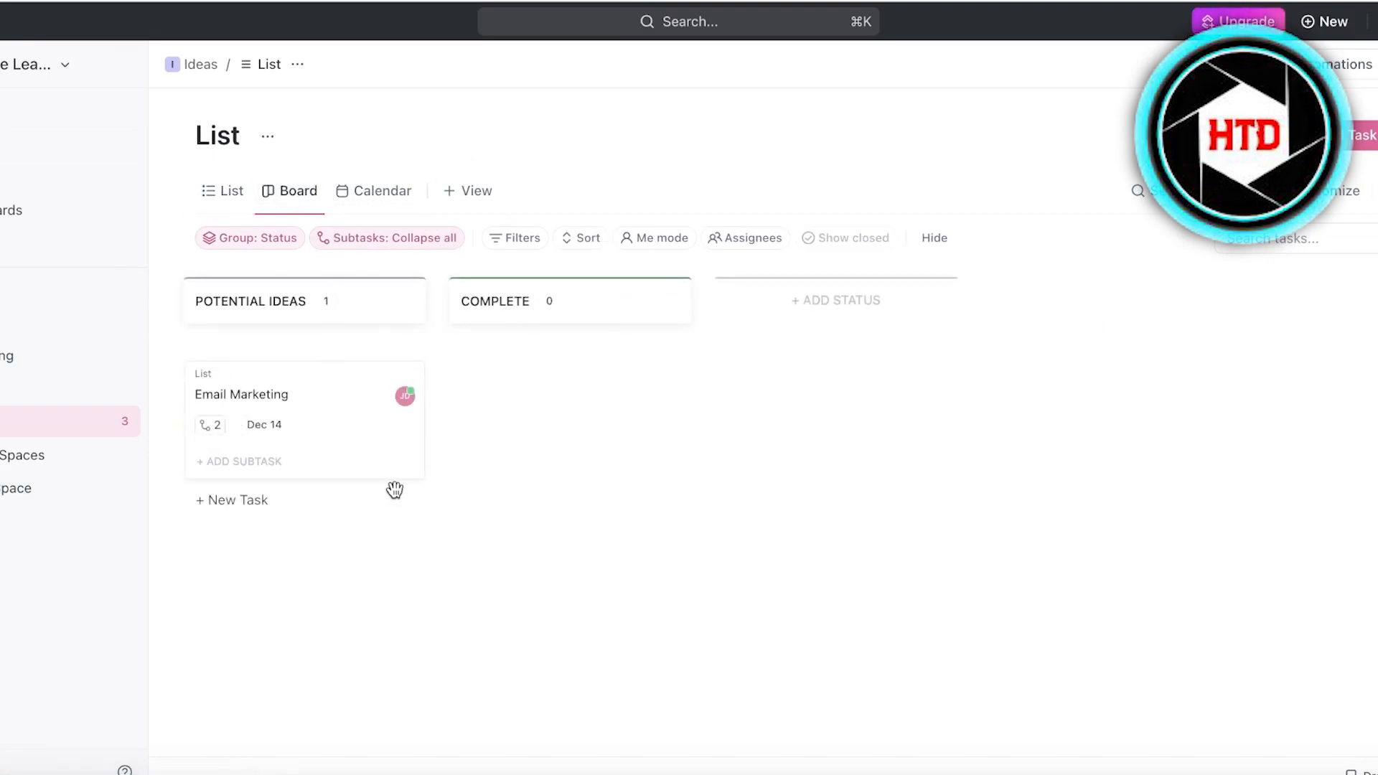
# Add an ACCEPTED IDEAS status column, then return to the List view.
pyautogui.click(881, 316)
pyautogui.write('A')
pyautogui.press('BackSpace')
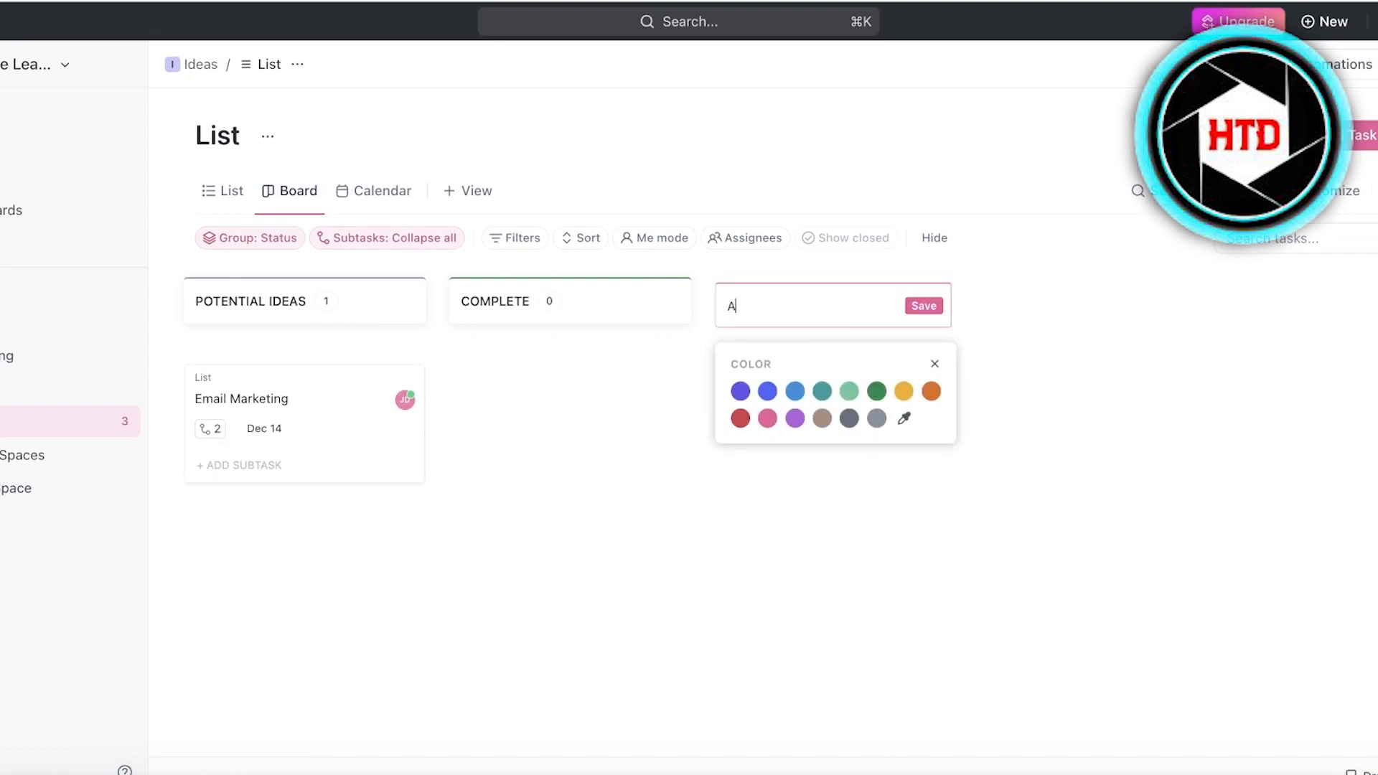
pyautogui.write('ACCEPTED IDEAS')
pyautogui.press('Return')
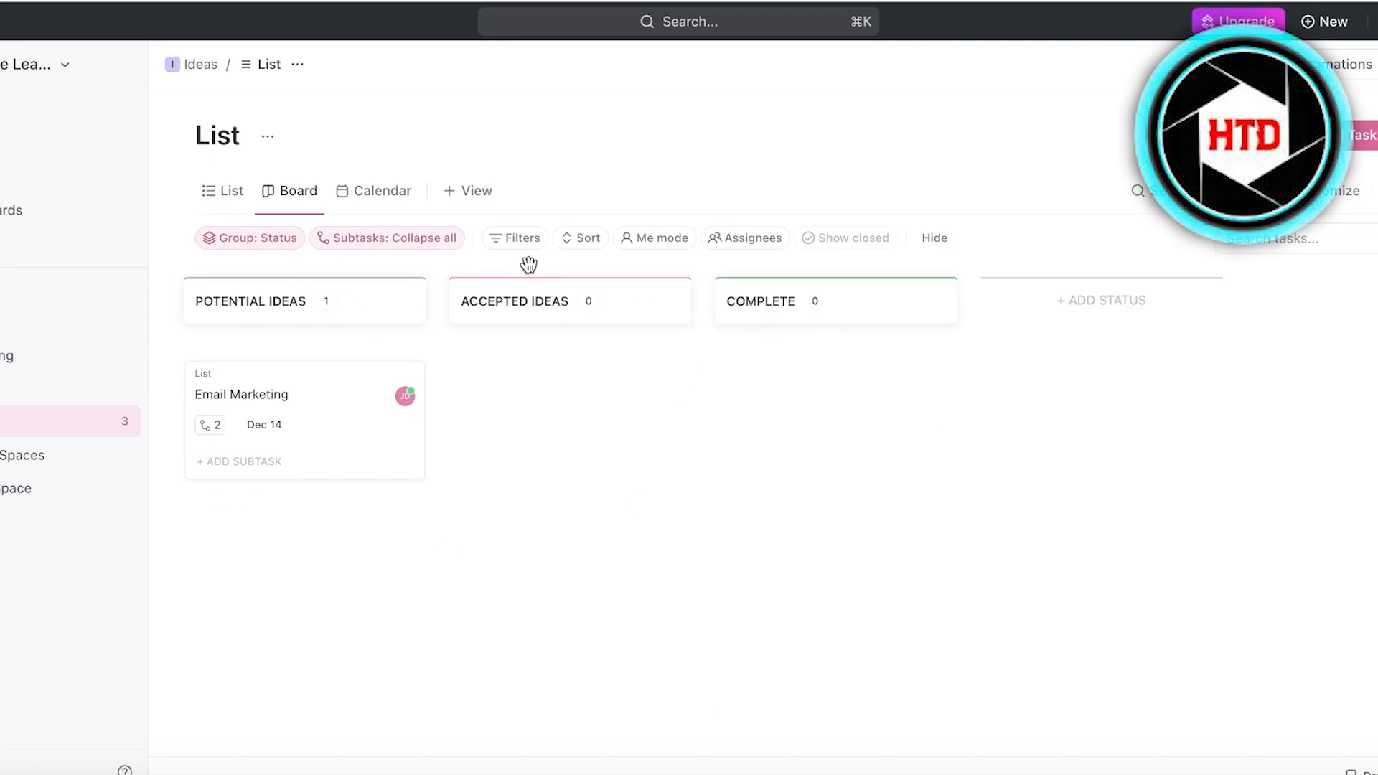
pyautogui.click(241, 196)
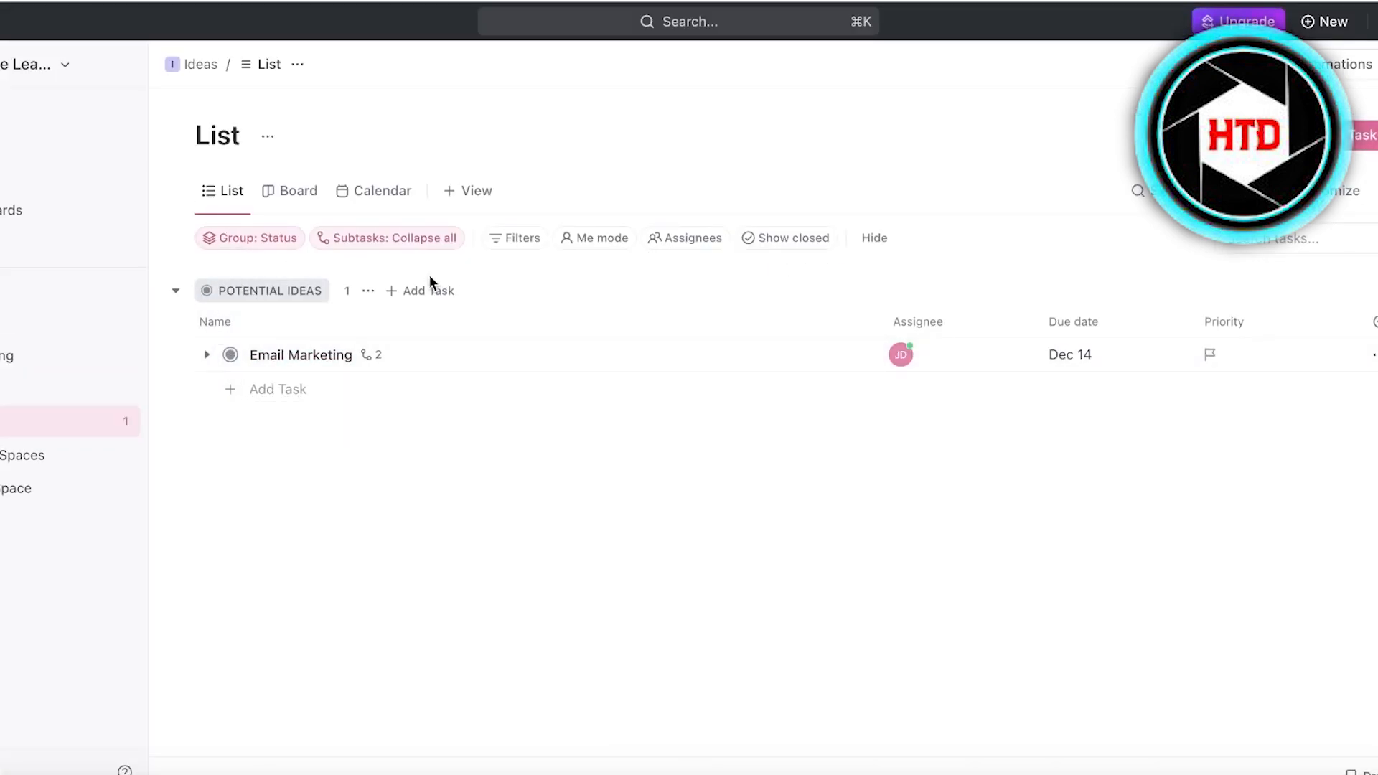
pyautogui.click(383, 237)
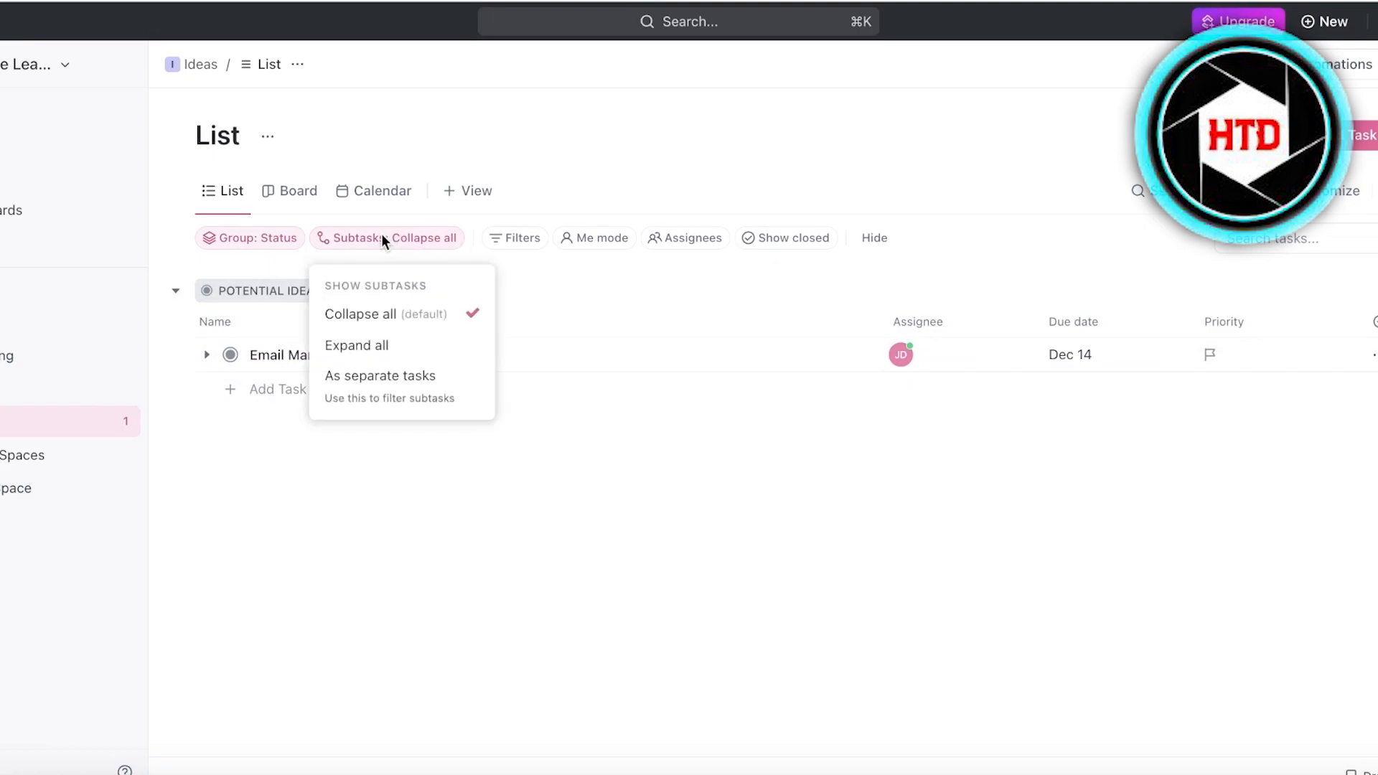
pyautogui.click(263, 239)
pyautogui.click(260, 238)
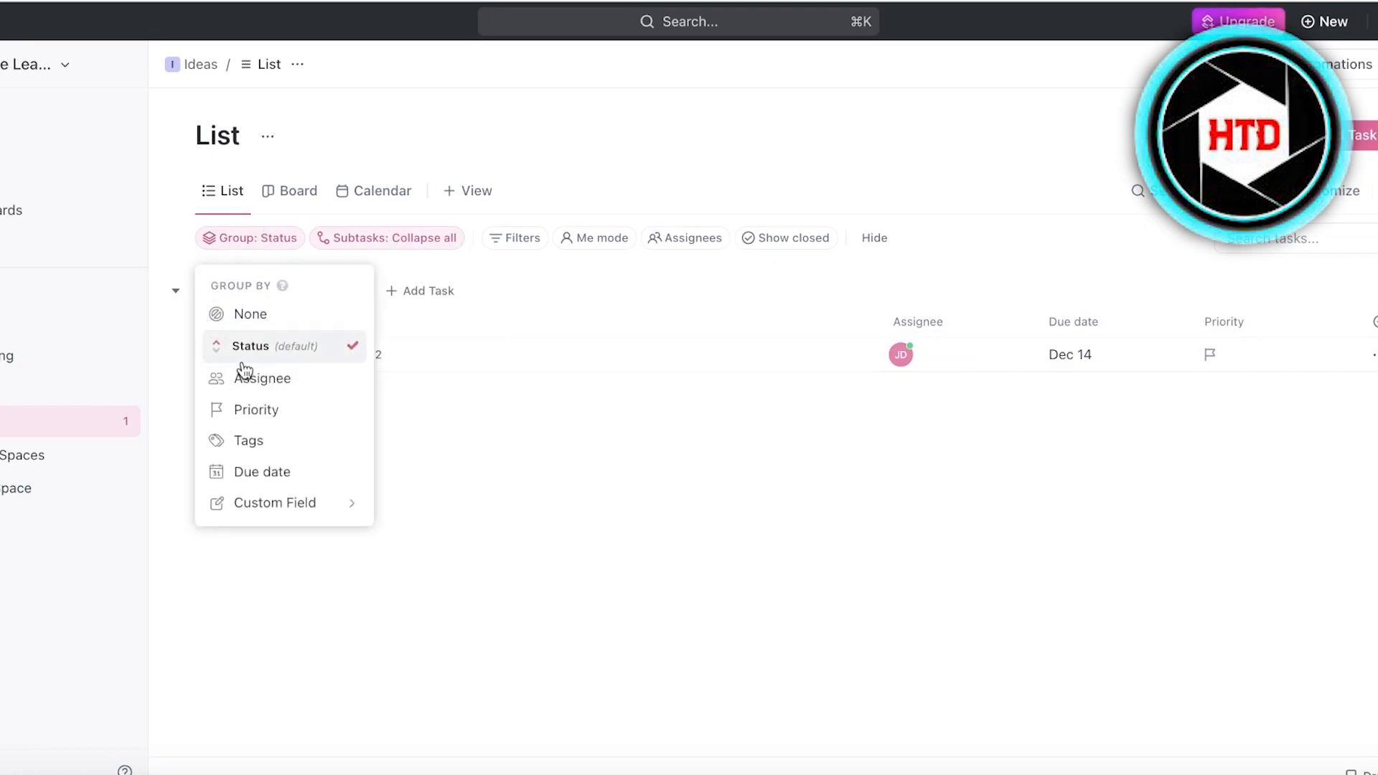
pyautogui.click(251, 315)
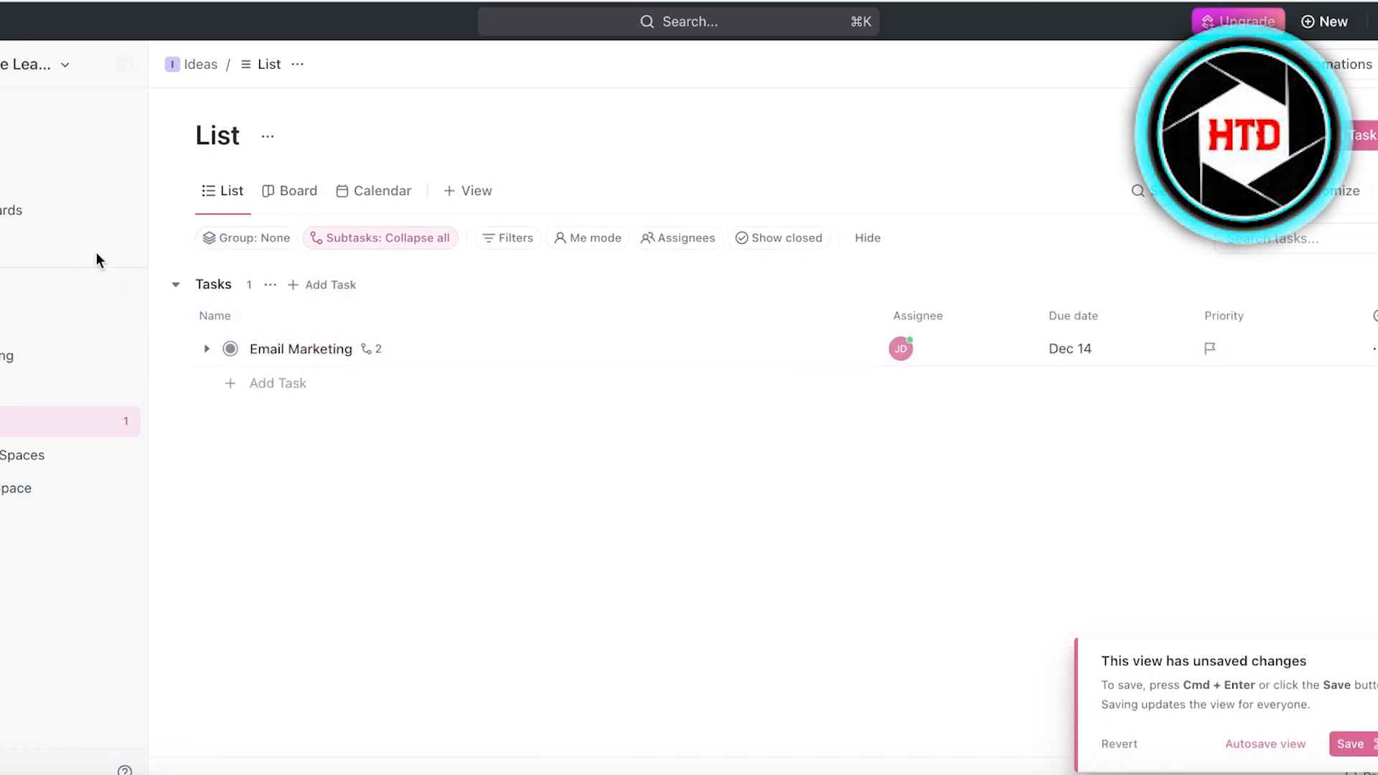
pyautogui.click(257, 233)
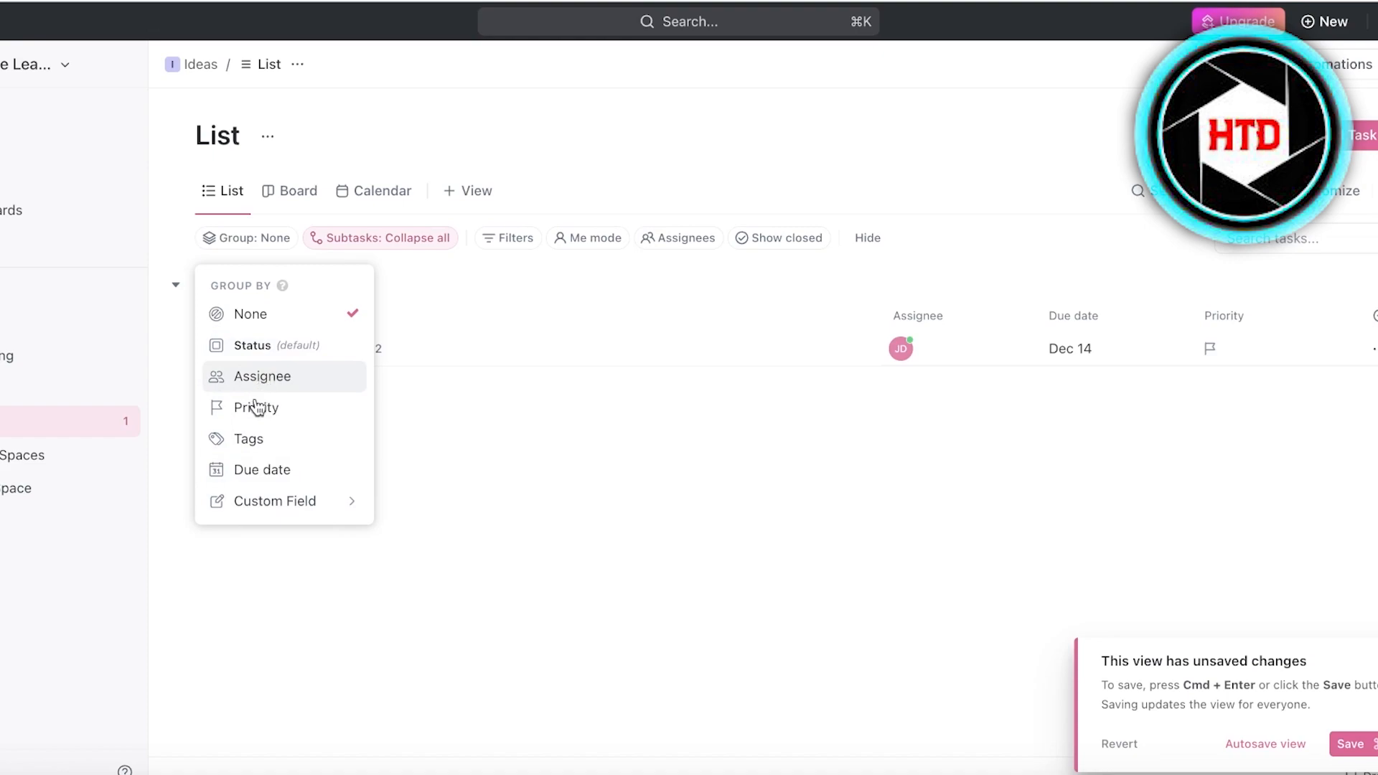
pyautogui.click(287, 346)
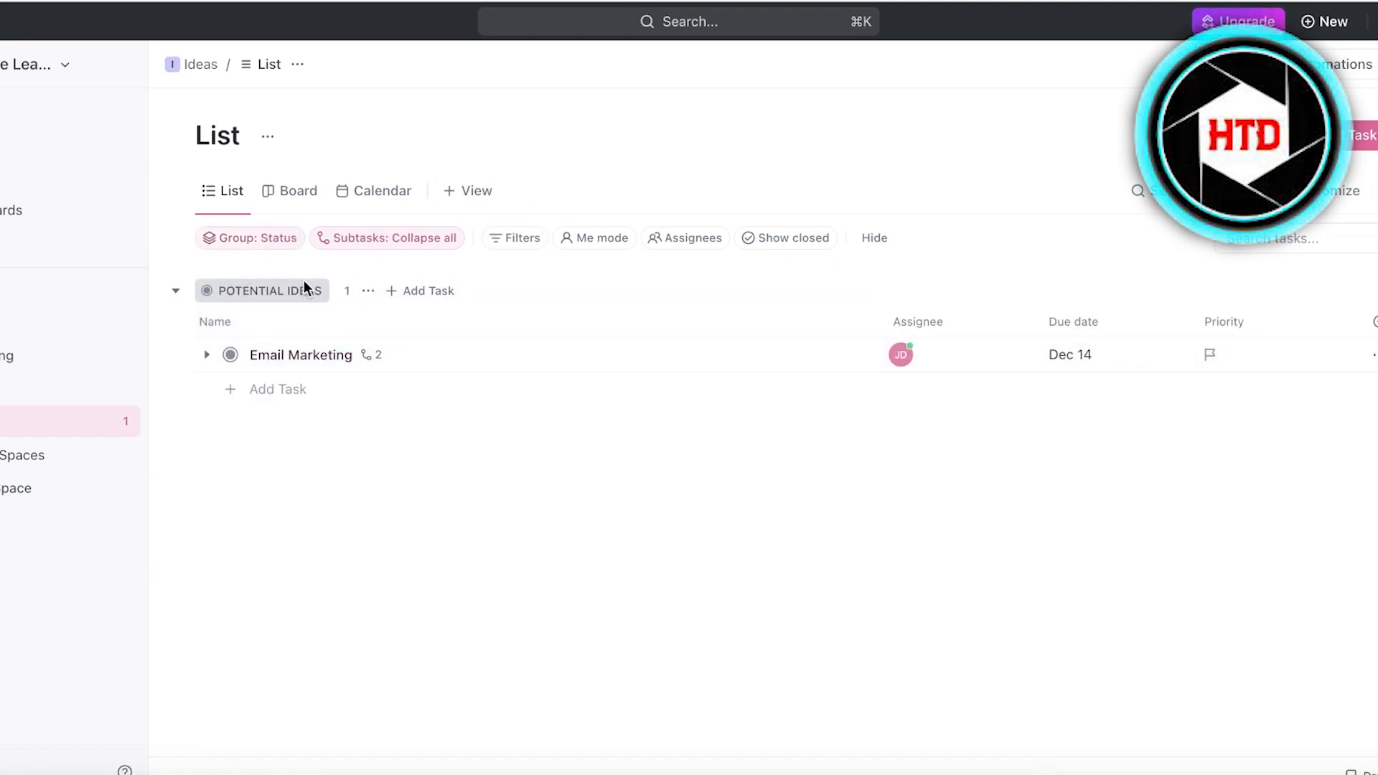
# Create a dark green ACCEPTED IDEASS status from the POTENTIAL IDEAS group menu.
pyautogui.click(366, 290)
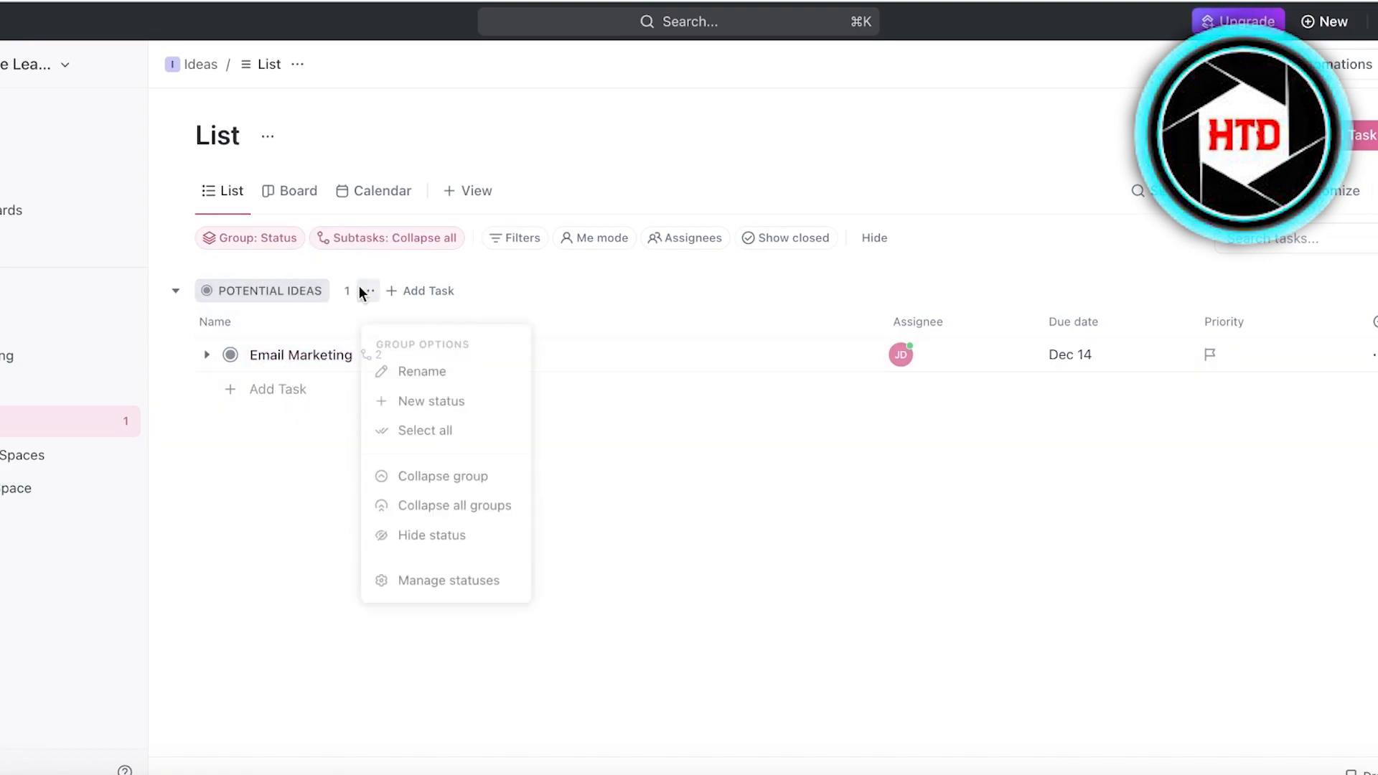
pyautogui.click(409, 402)
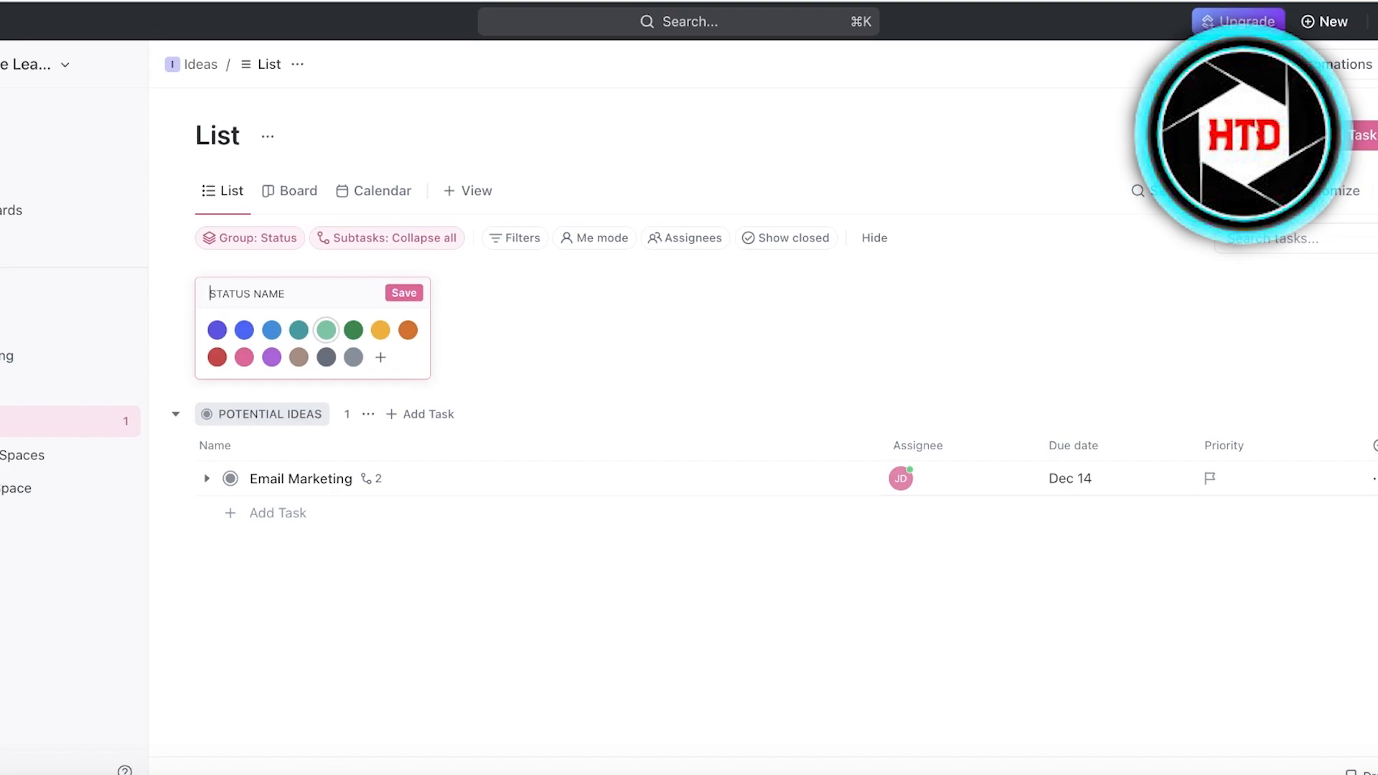
pyautogui.write('ACCEPTED IDEASS')
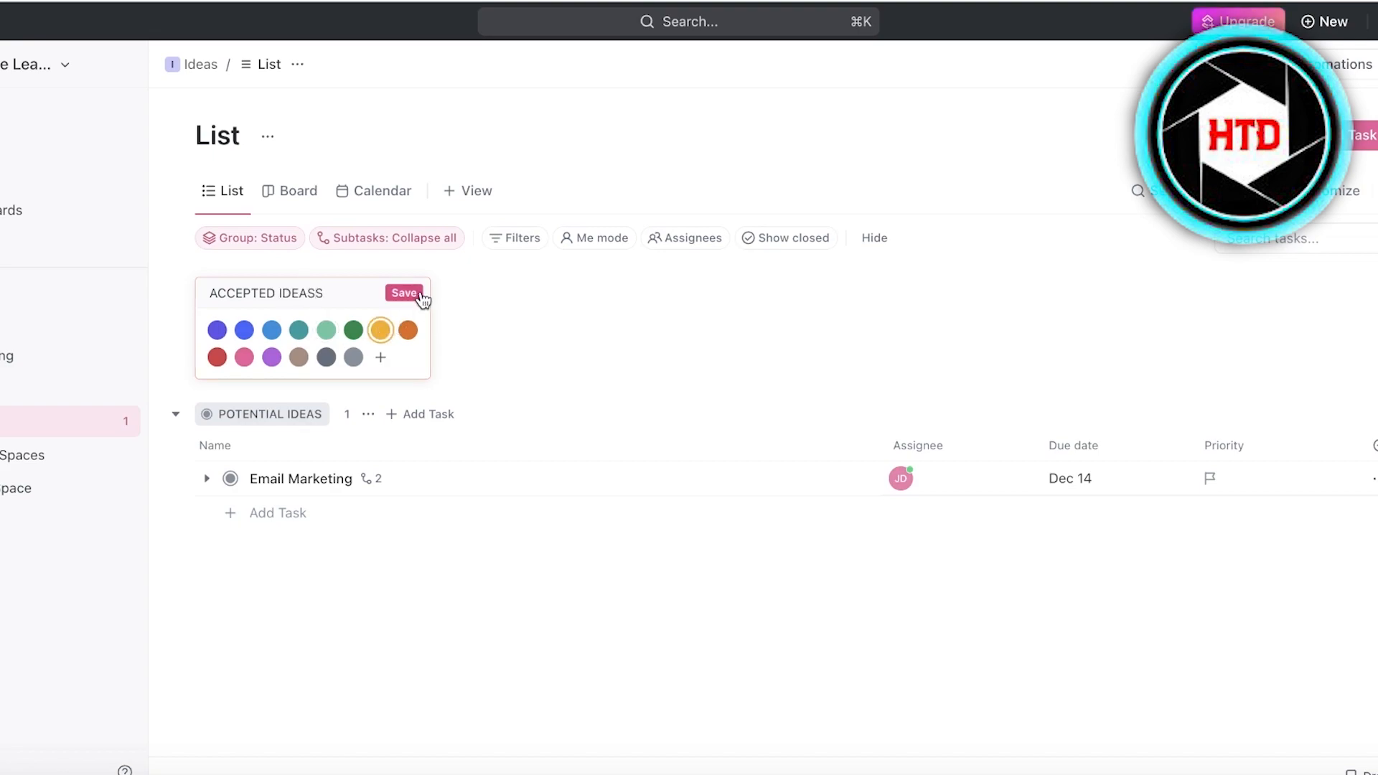
pyautogui.click(352, 334)
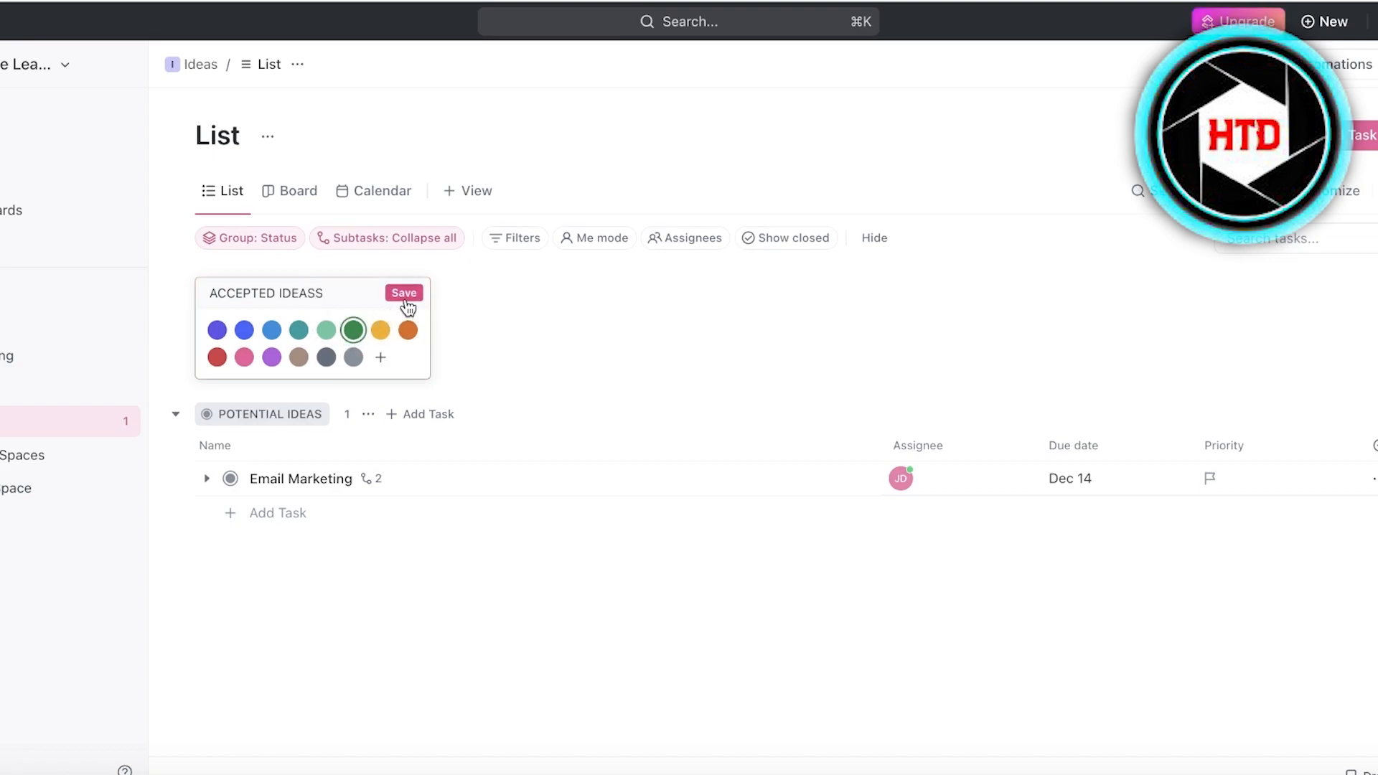
pyautogui.click(404, 293)
# Collapse the POTENTIAL IDEAS and ACCEPTED IDEASS groups in the list.
pyautogui.moveTo(252, 282); pyautogui.dragTo(233, 323)
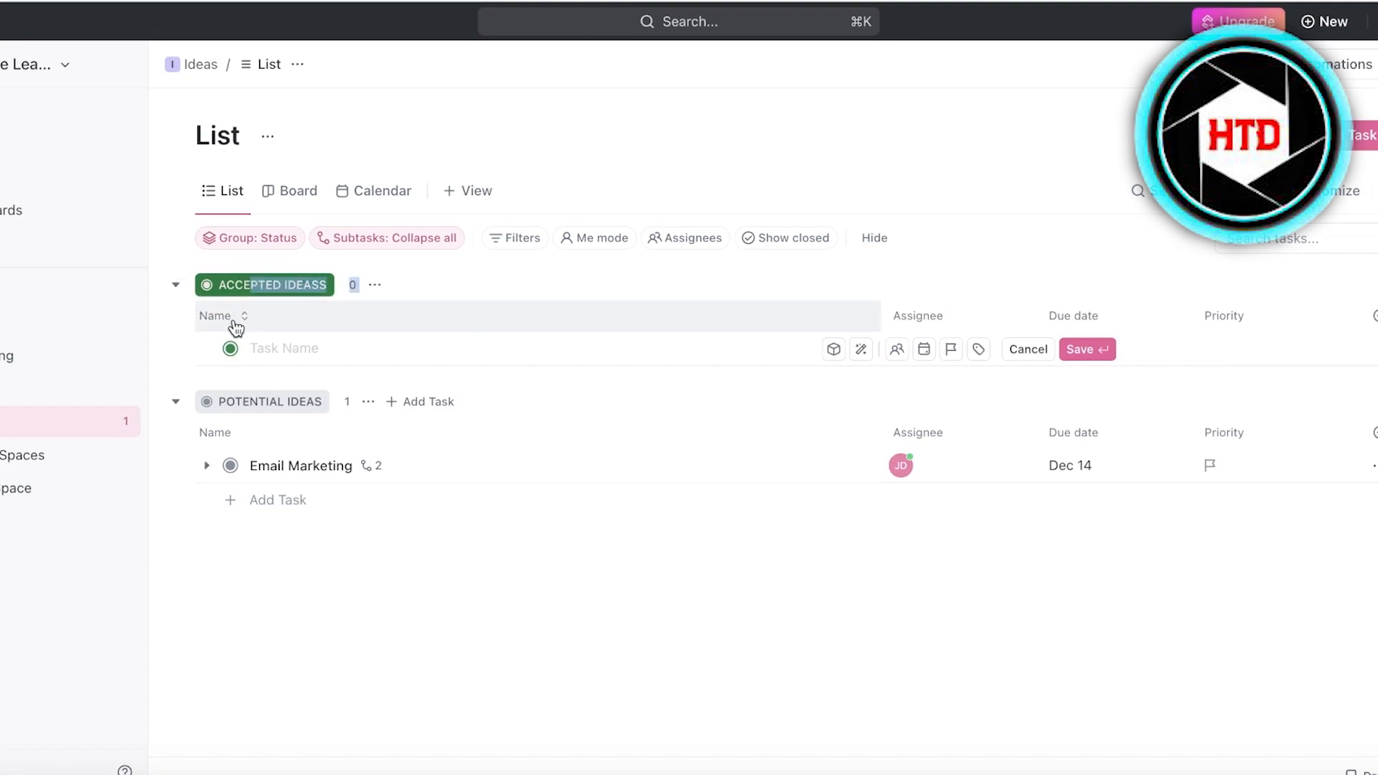
pyautogui.click(176, 403)
pyautogui.click(176, 402)
pyautogui.click(177, 403)
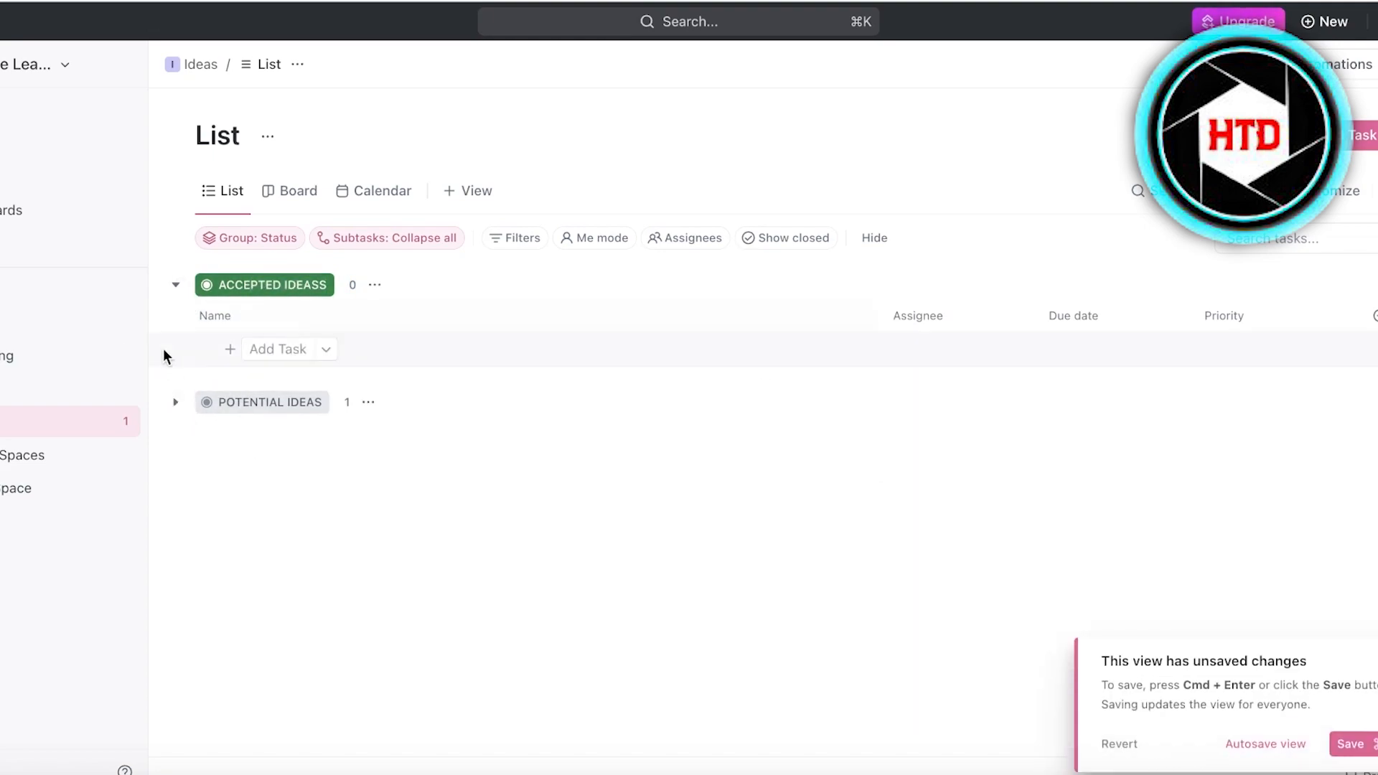
pyautogui.click(176, 289)
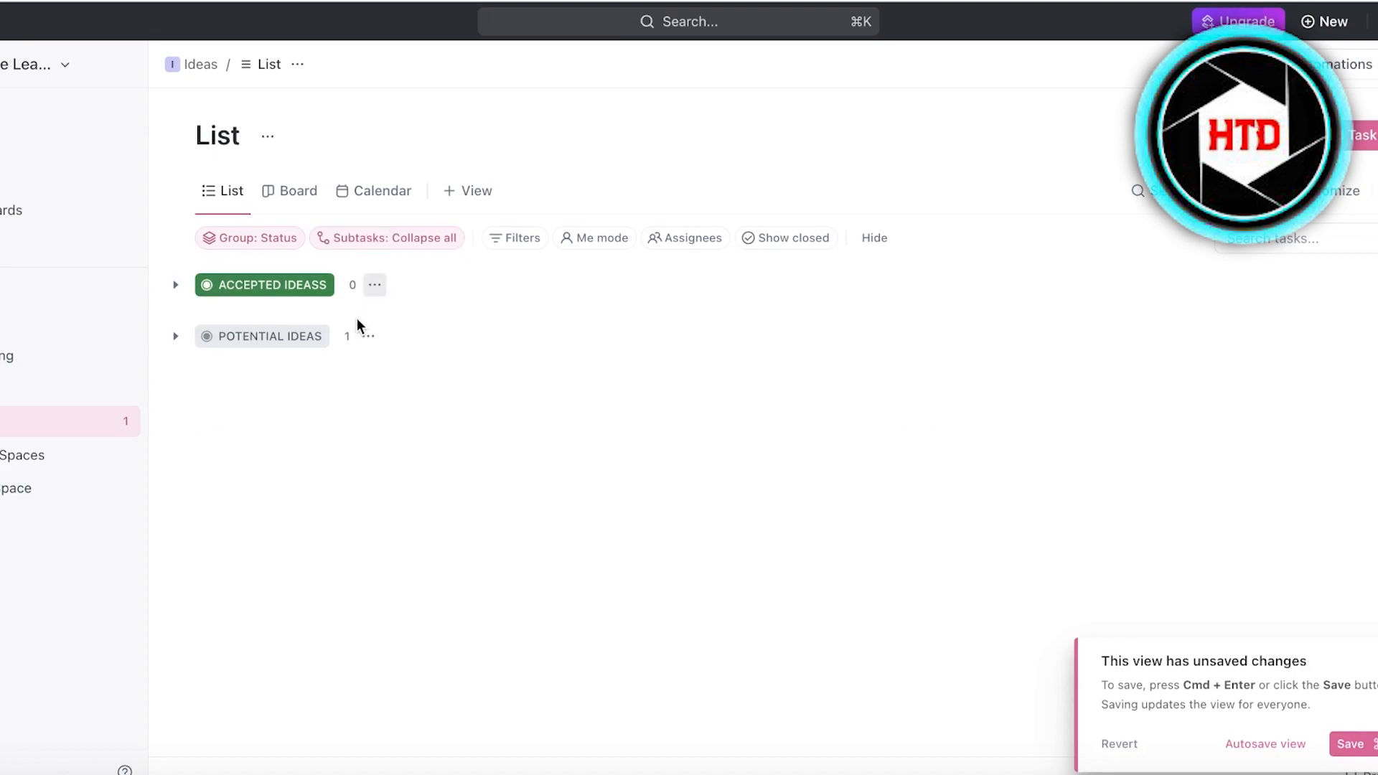
# Show the Ideas list as a Board with a column for every status.
pyautogui.click(290, 191)
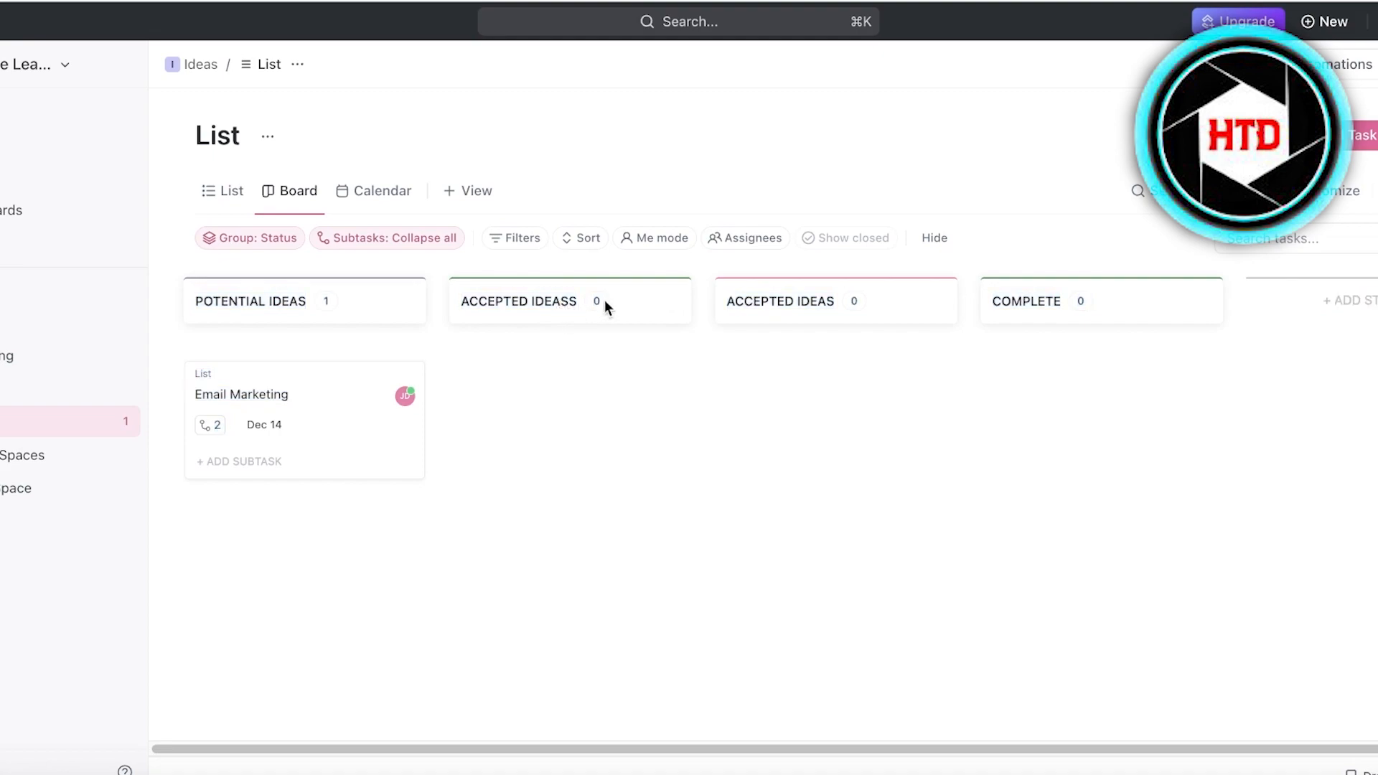
pyautogui.click(224, 191)
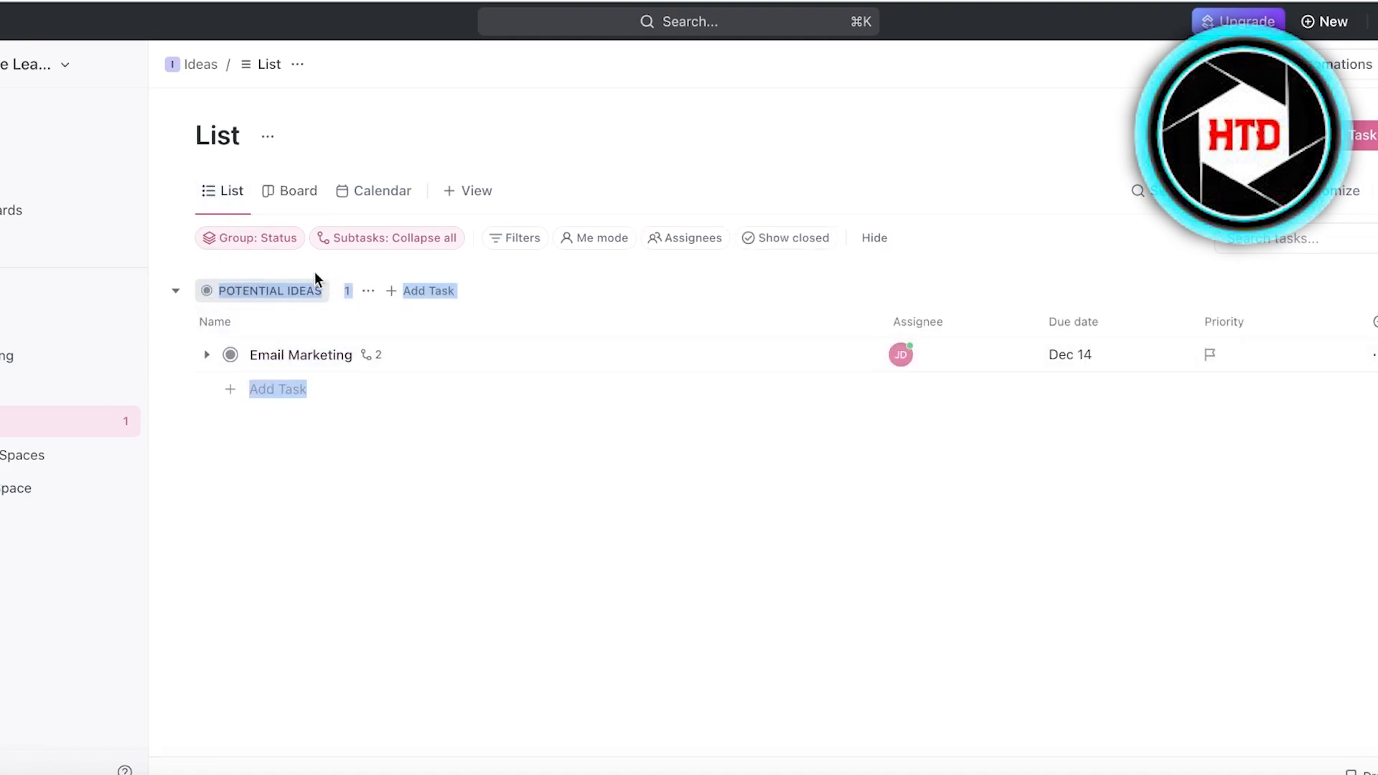
pyautogui.click(202, 290)
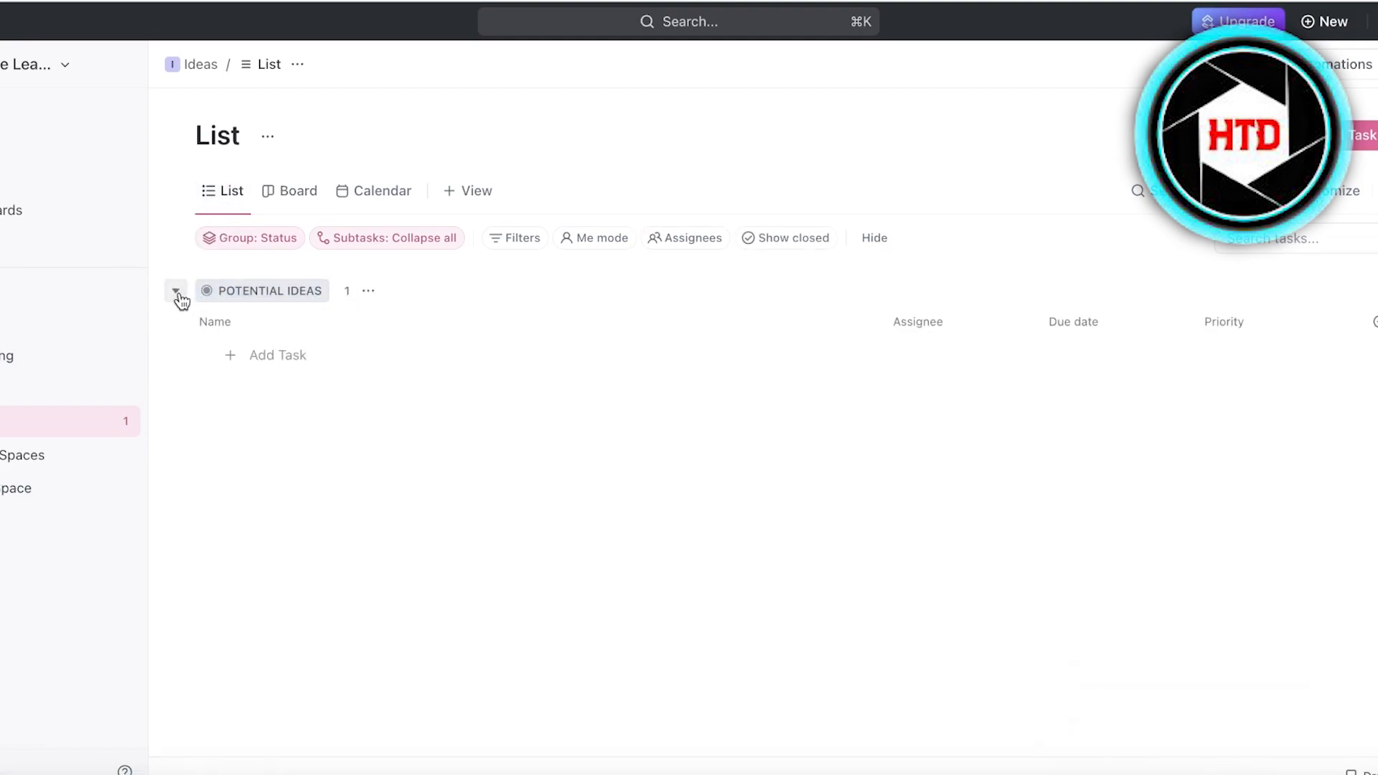
pyautogui.click(291, 192)
pyautogui.click(514, 370)
pyautogui.press('BackSpace')
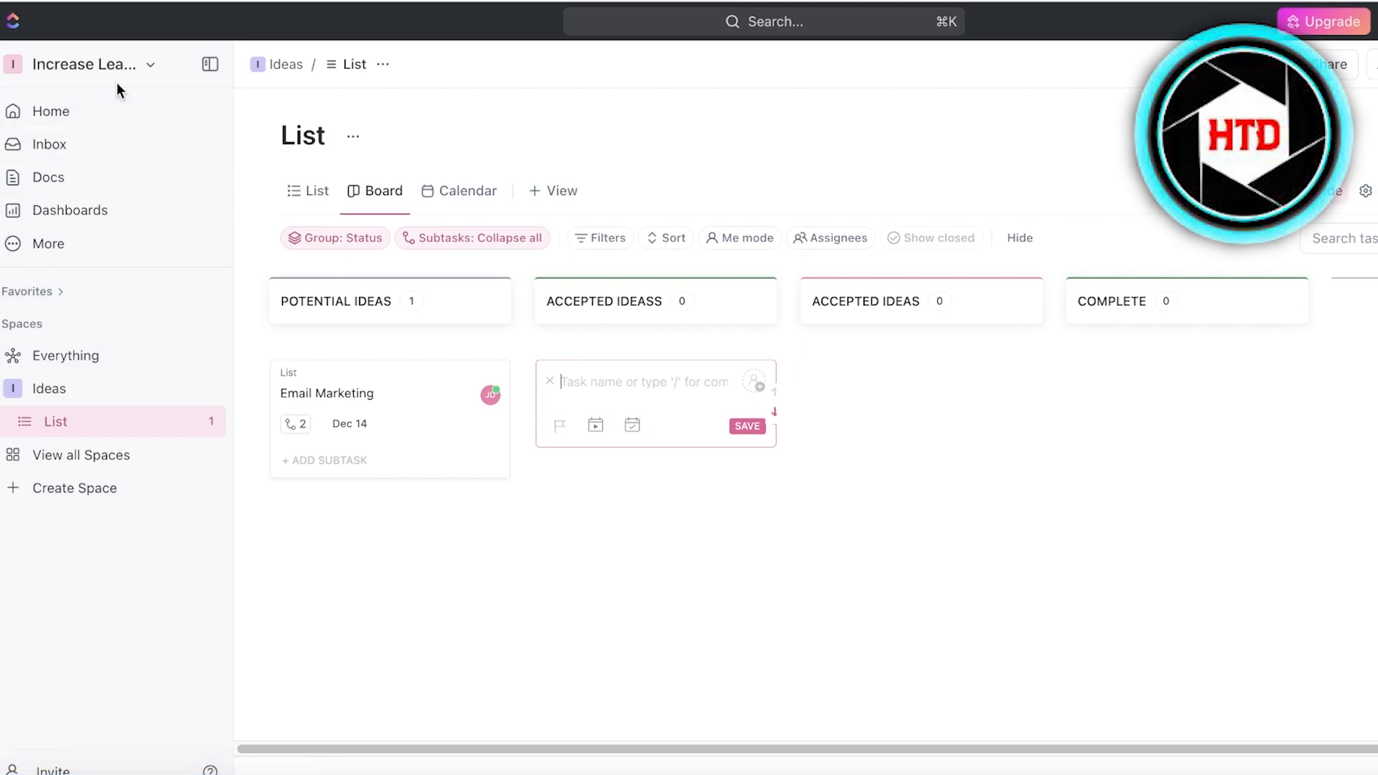
pyautogui.click(107, 112)
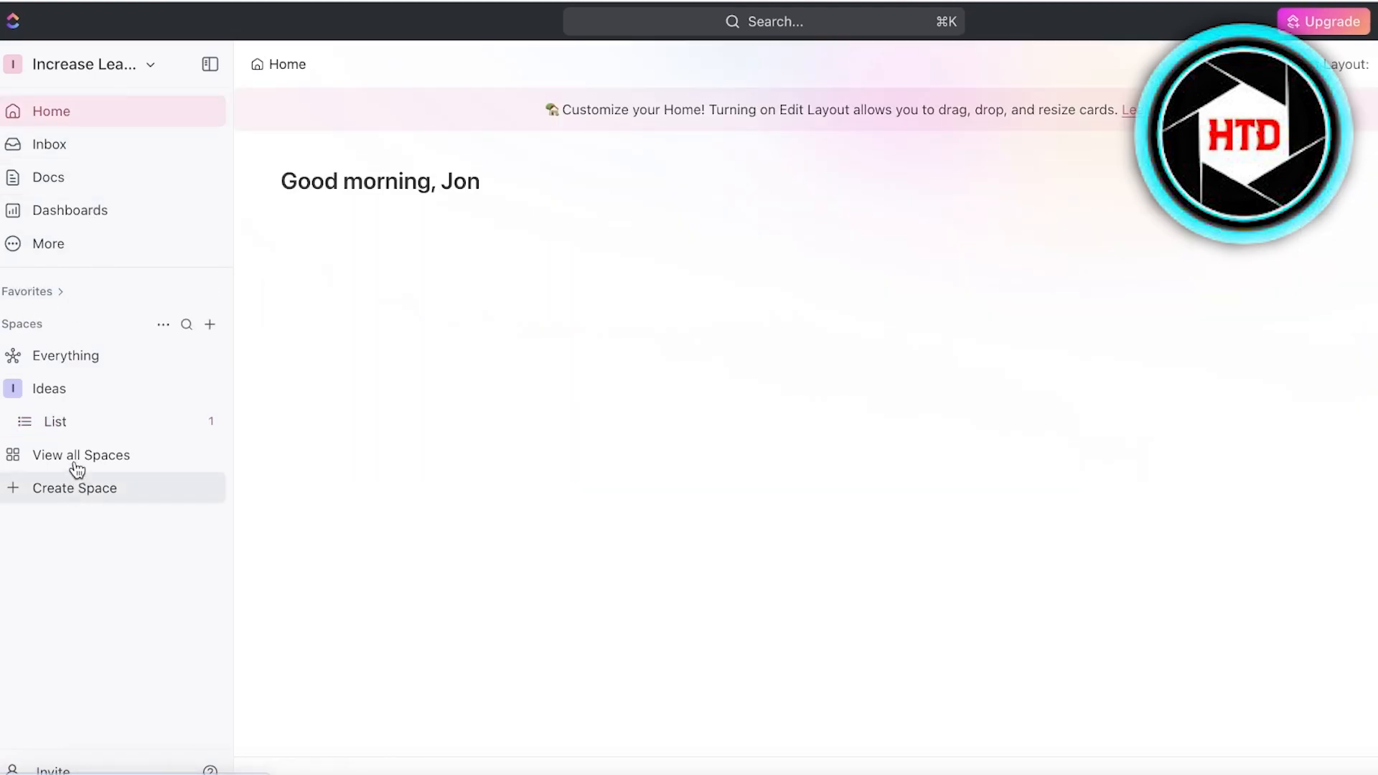
# Start a new space from the Spaces menu and choose to build it from a template.
pyautogui.click(186, 327)
pyautogui.click(120, 246)
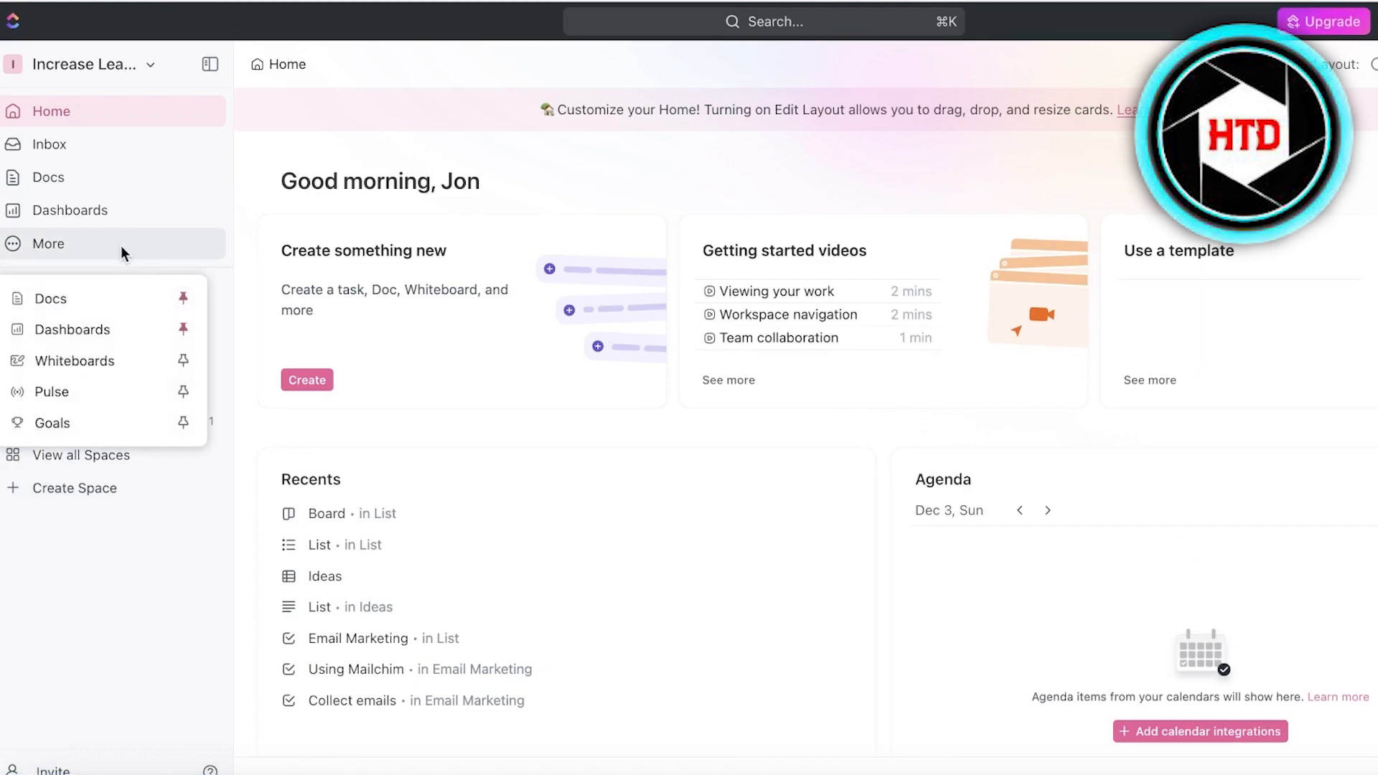
pyautogui.click(170, 245)
pyautogui.click(165, 326)
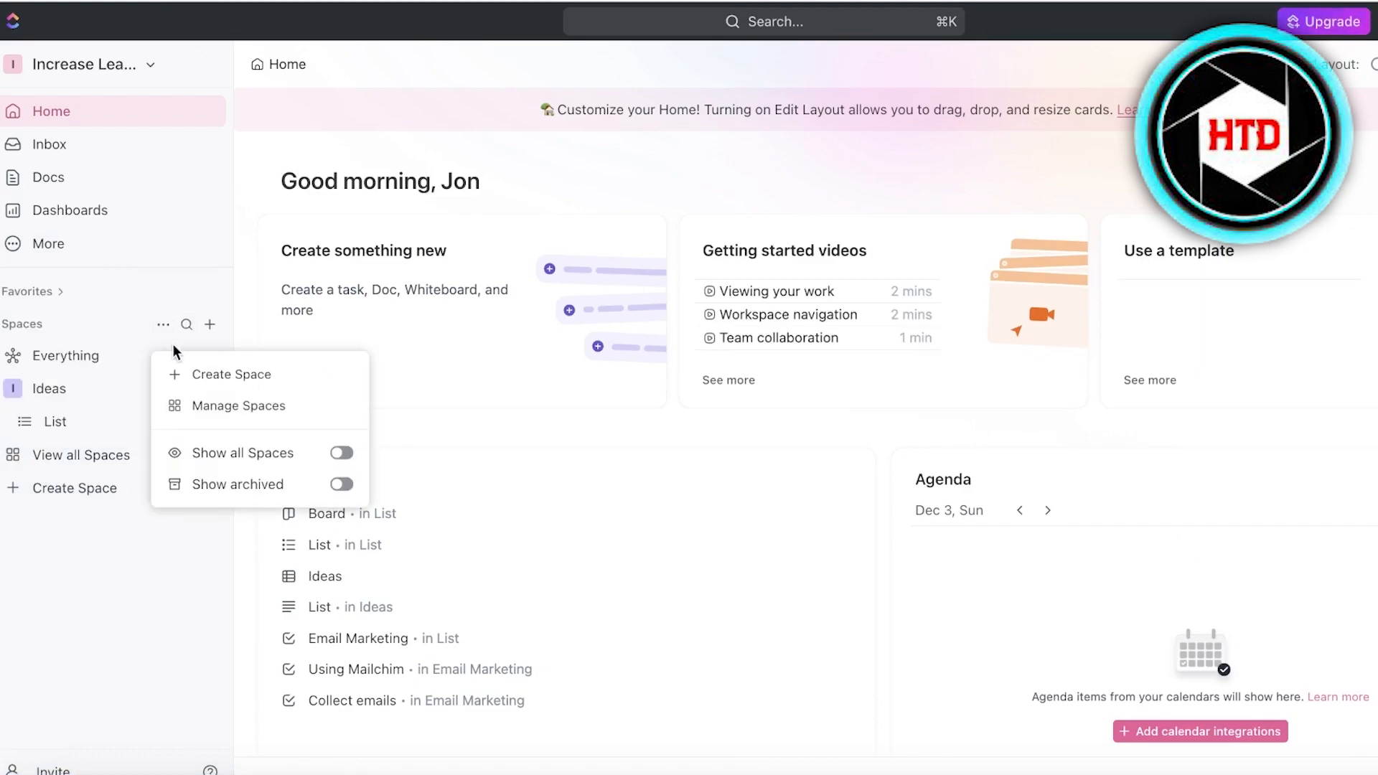
pyautogui.click(206, 376)
pyautogui.click(598, 275)
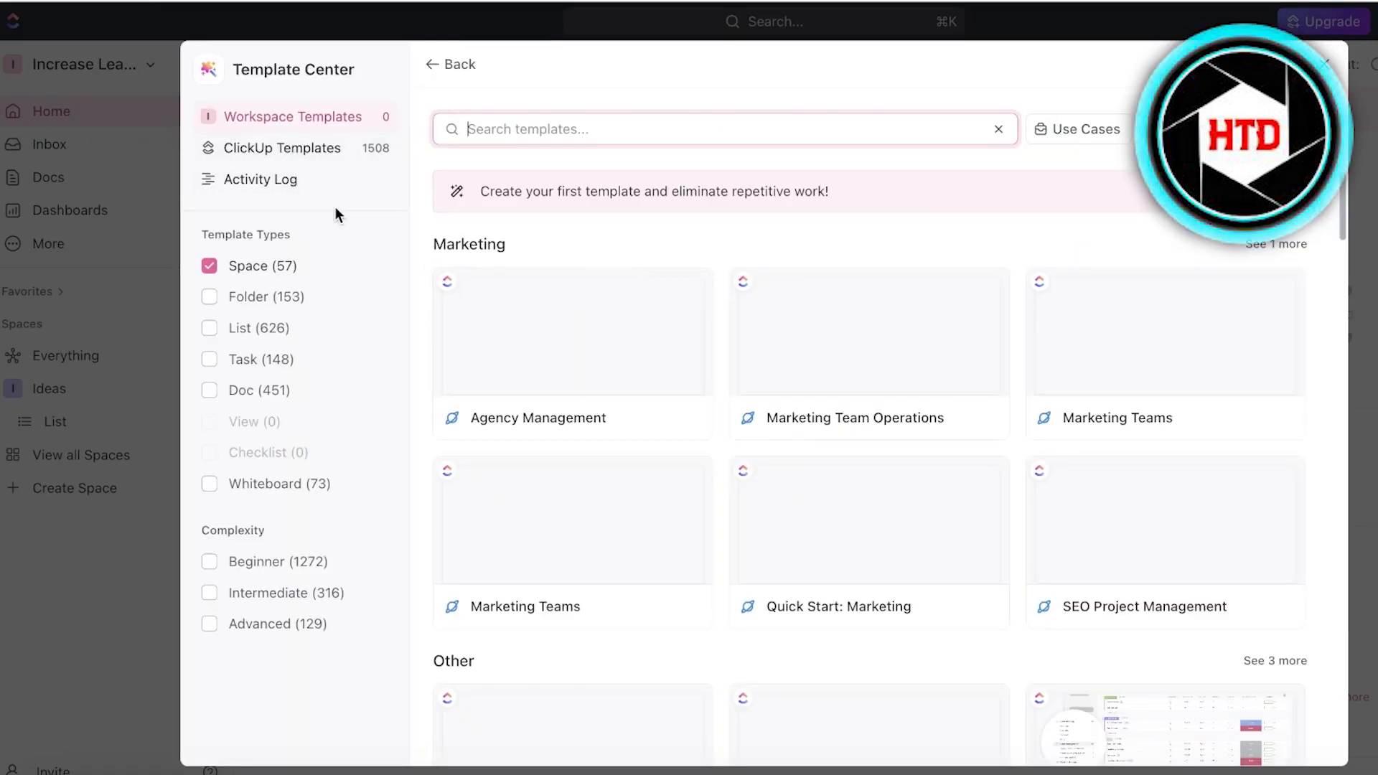
# Search ClickUp Templates for 'project' and browse the matching space templates.
pyautogui.scroll(-1, 1126, 510)
pyautogui.scroll(1, 1065, 504)
pyautogui.click(323, 156)
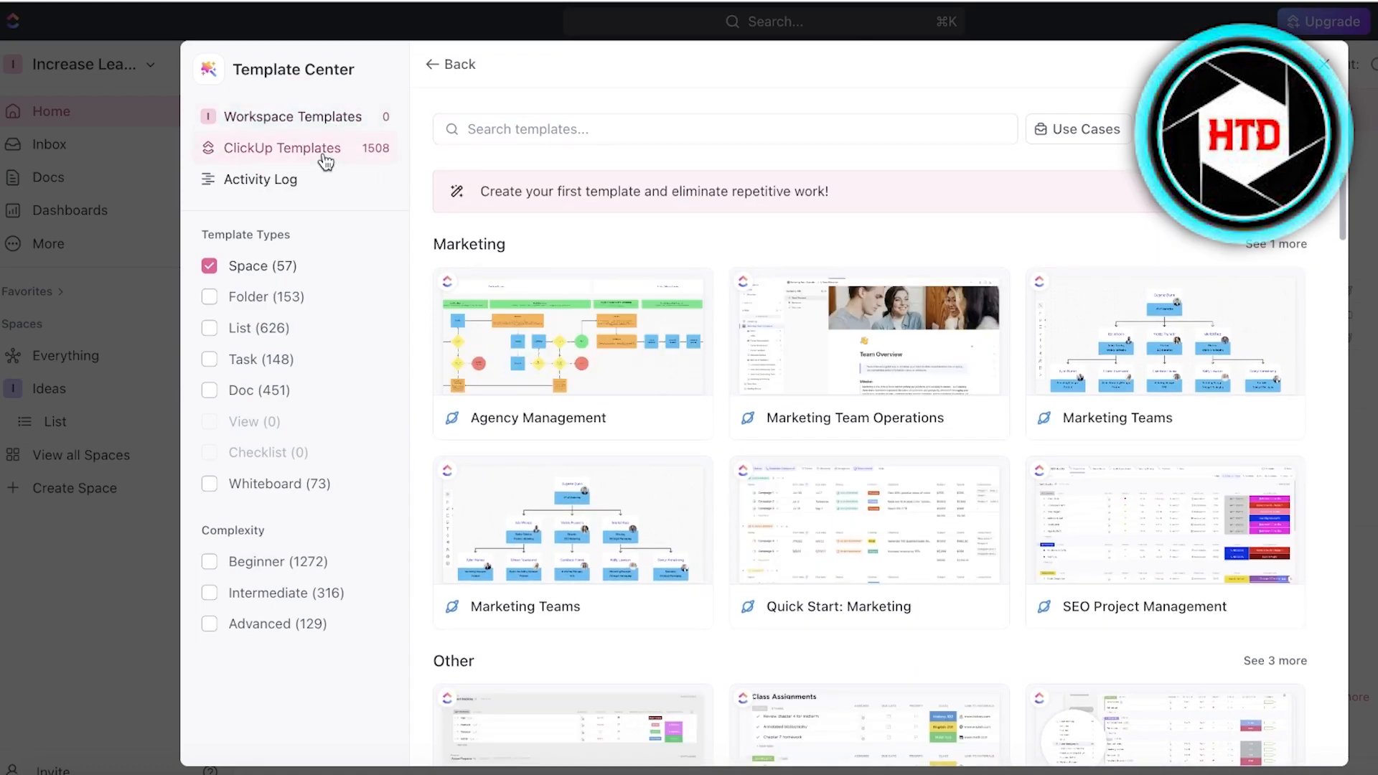
pyautogui.click(566, 129)
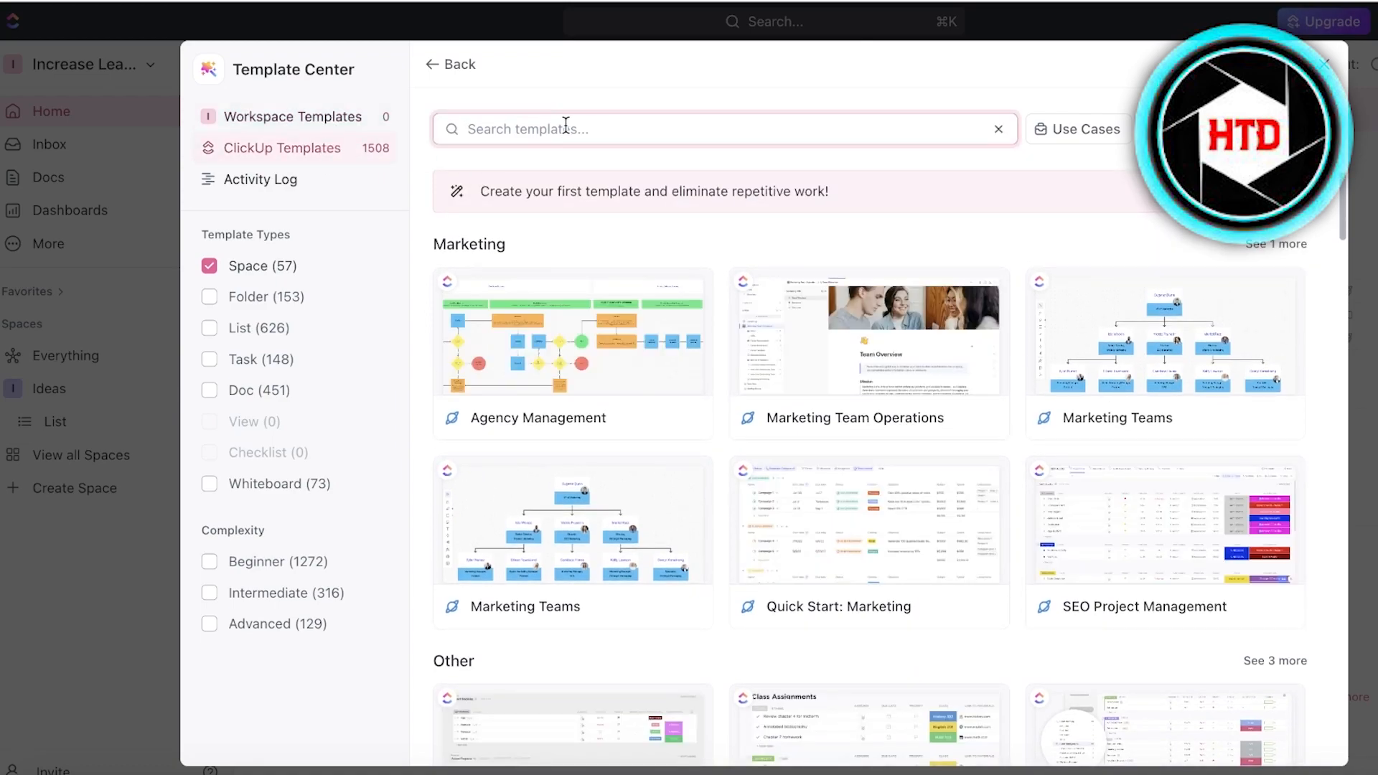
pyautogui.write('projec')
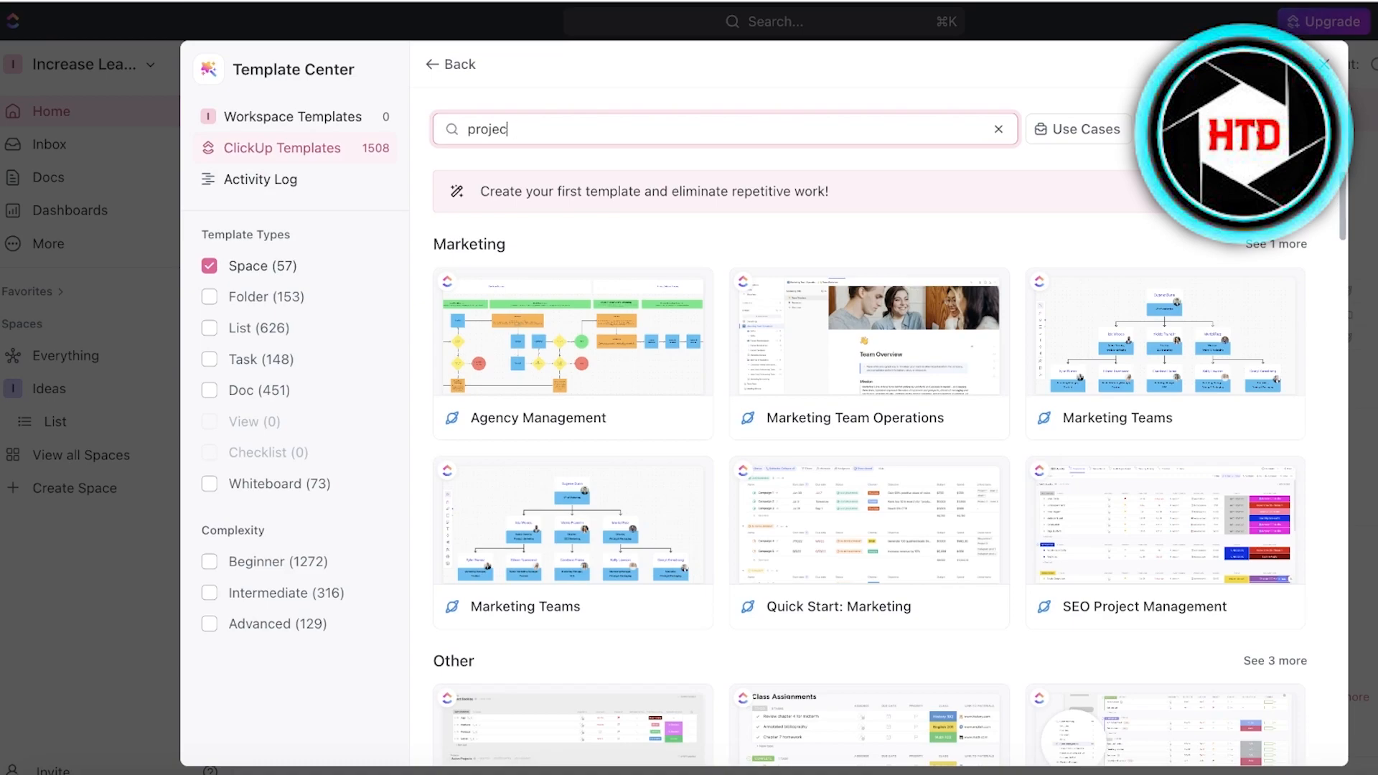
pyautogui.write('t')
pyautogui.scroll(-1, 1209, 338)
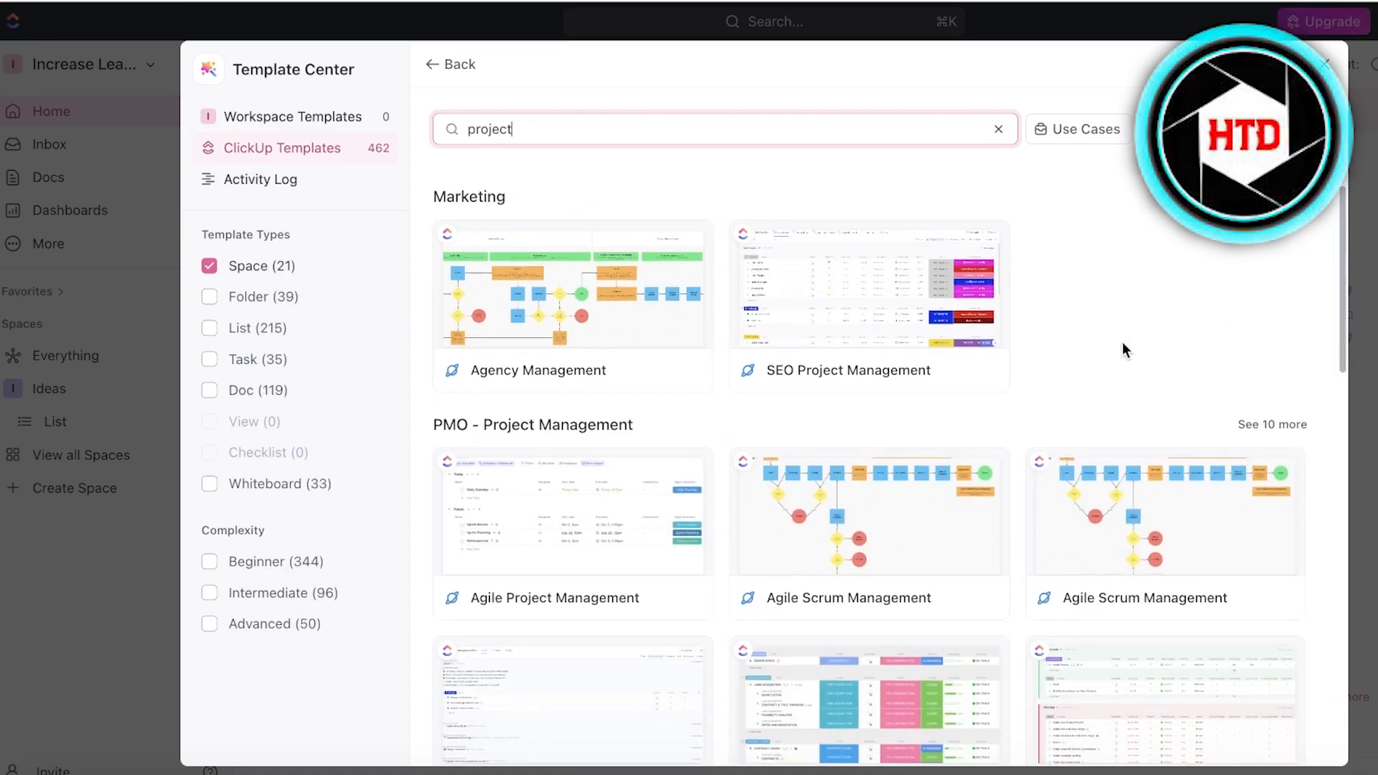
pyautogui.scroll(-11, 1112, 350)
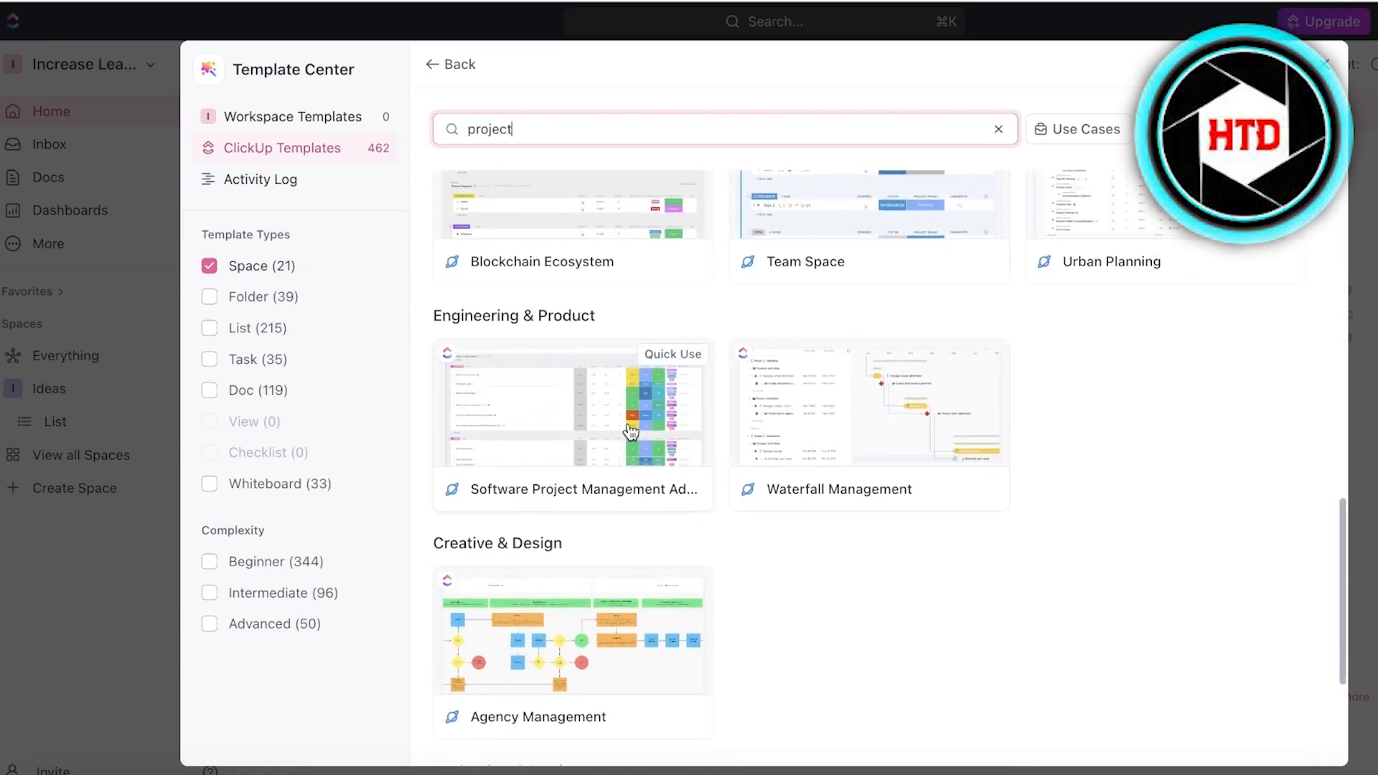
pyautogui.scroll(10, 999, 322)
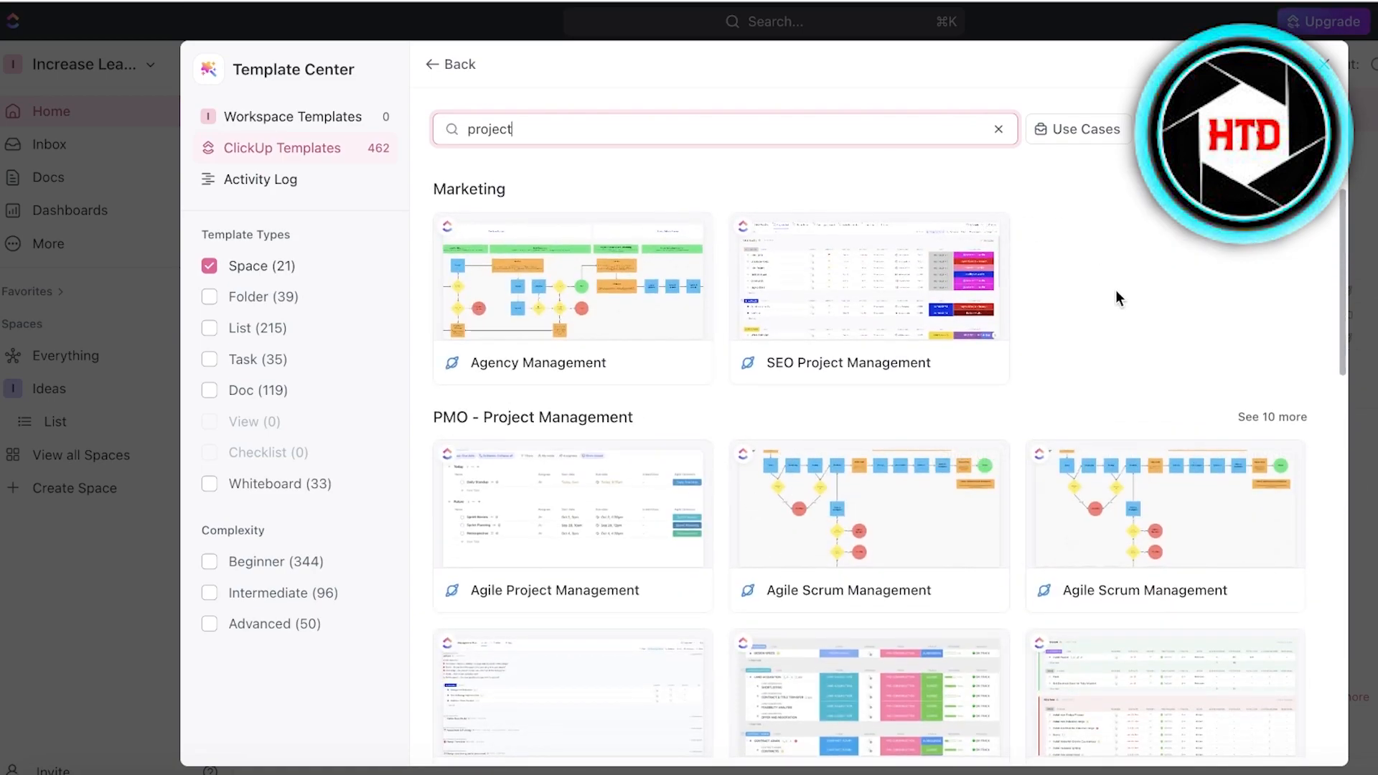
# Create a space from SEO Project Management, importing everything with dates kept as is.
pyautogui.click(955, 301)
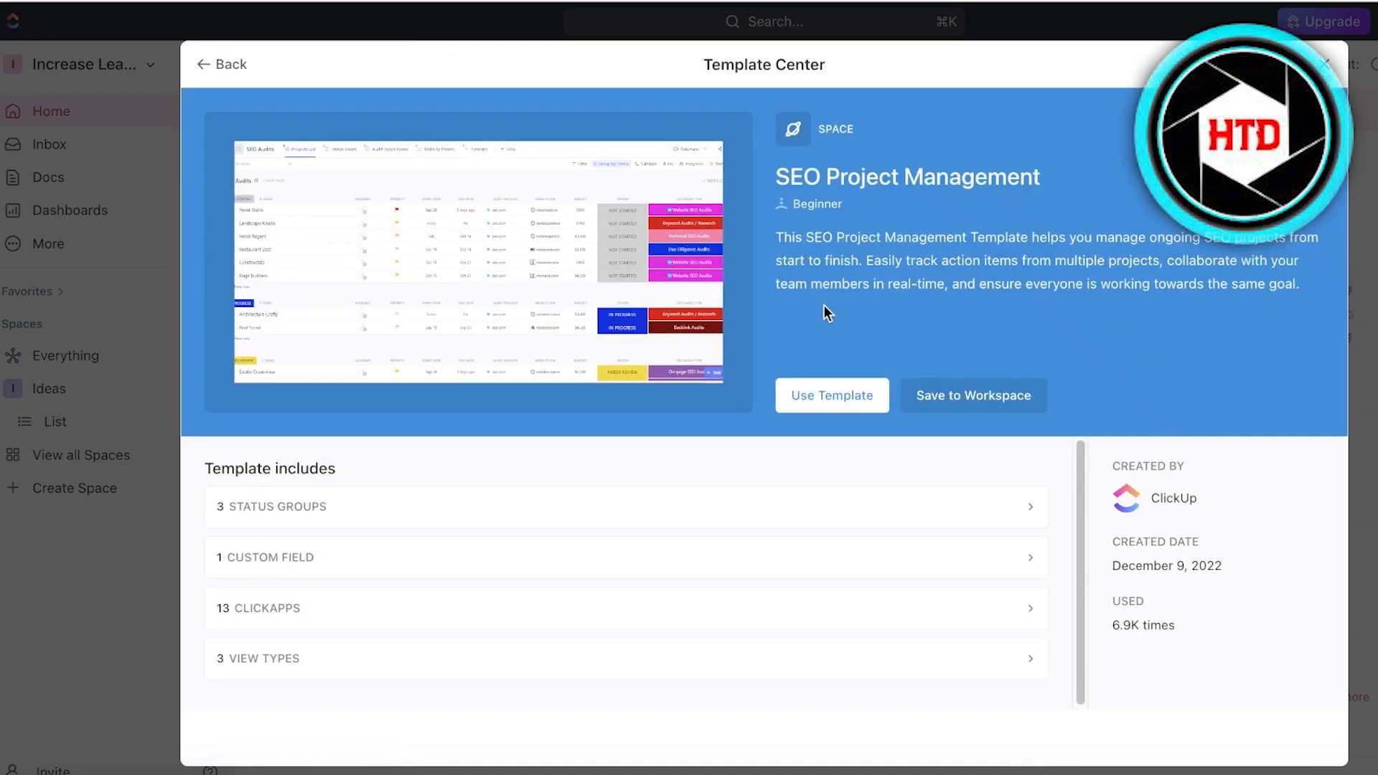
pyautogui.click(830, 384)
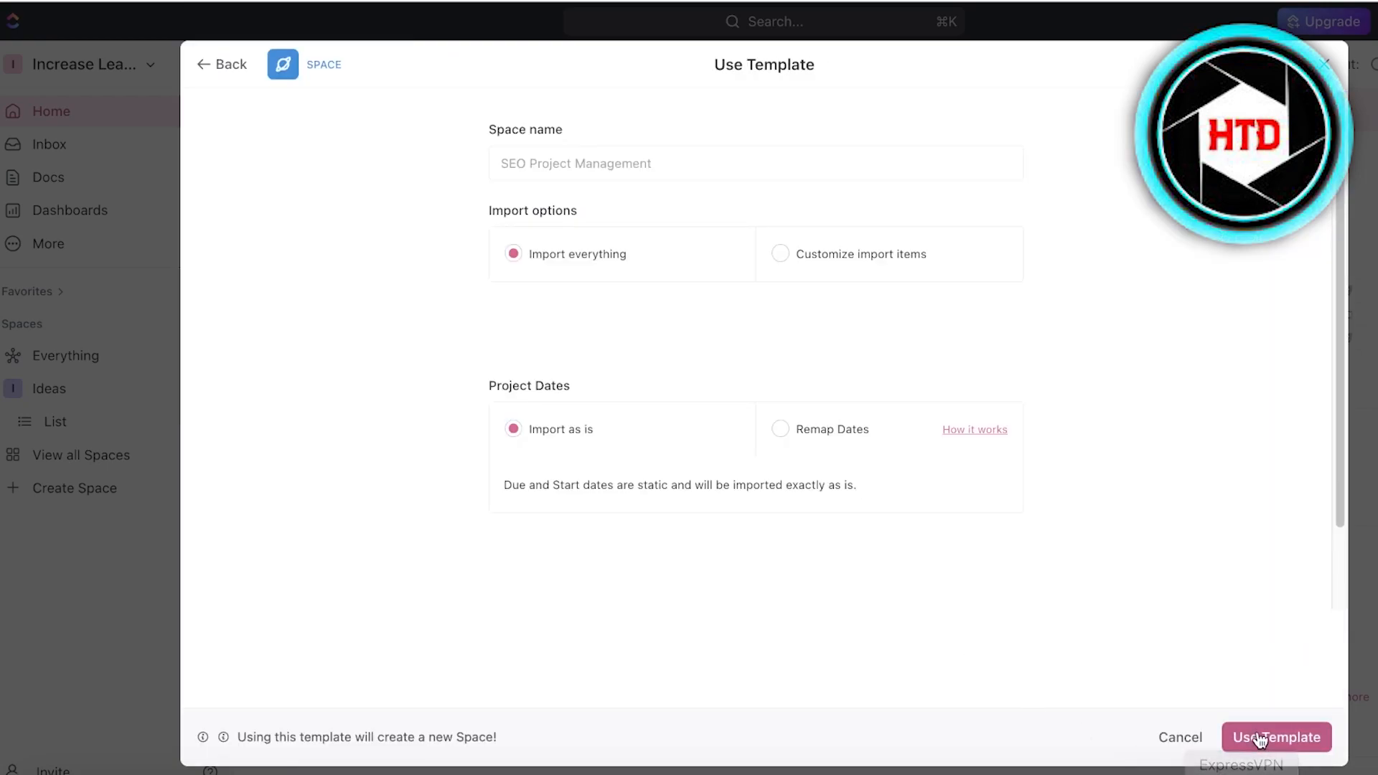
pyautogui.click(781, 258)
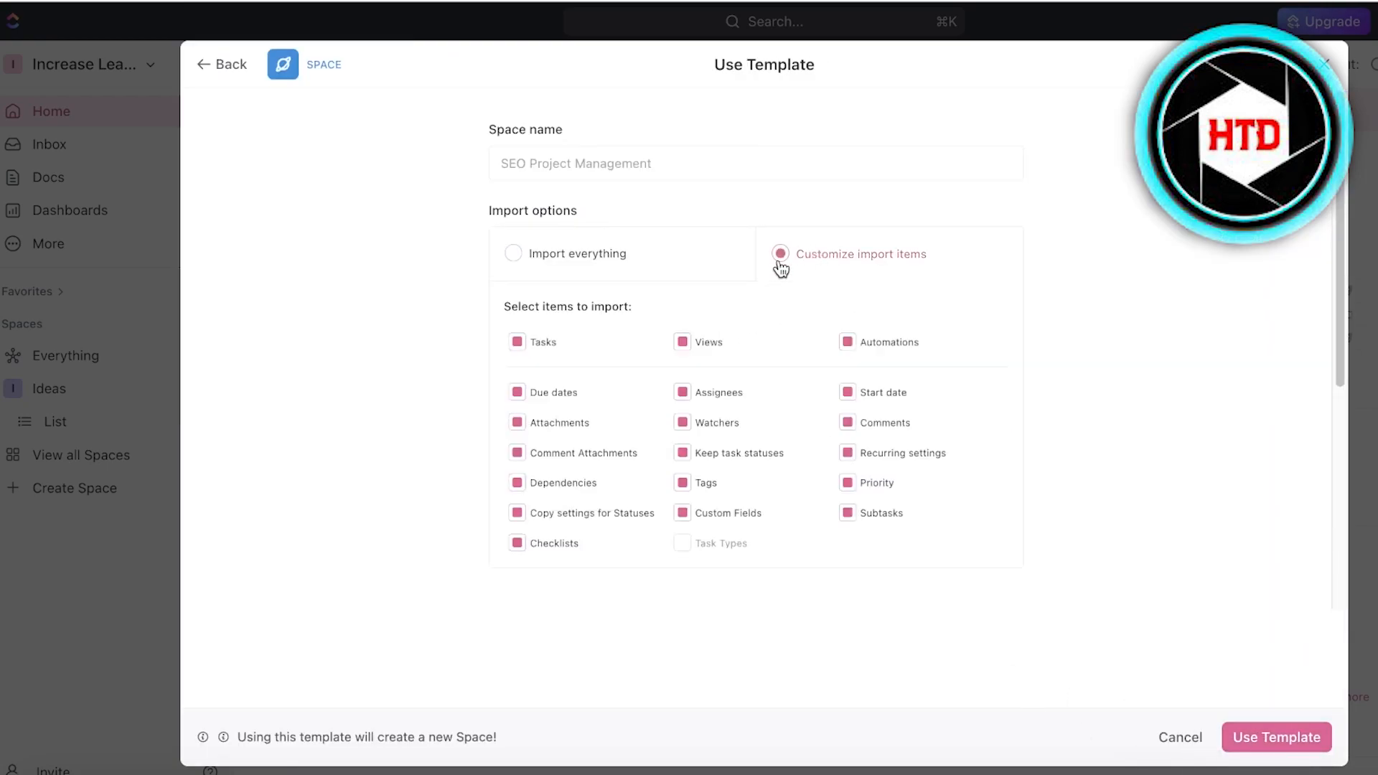
pyautogui.click(532, 262)
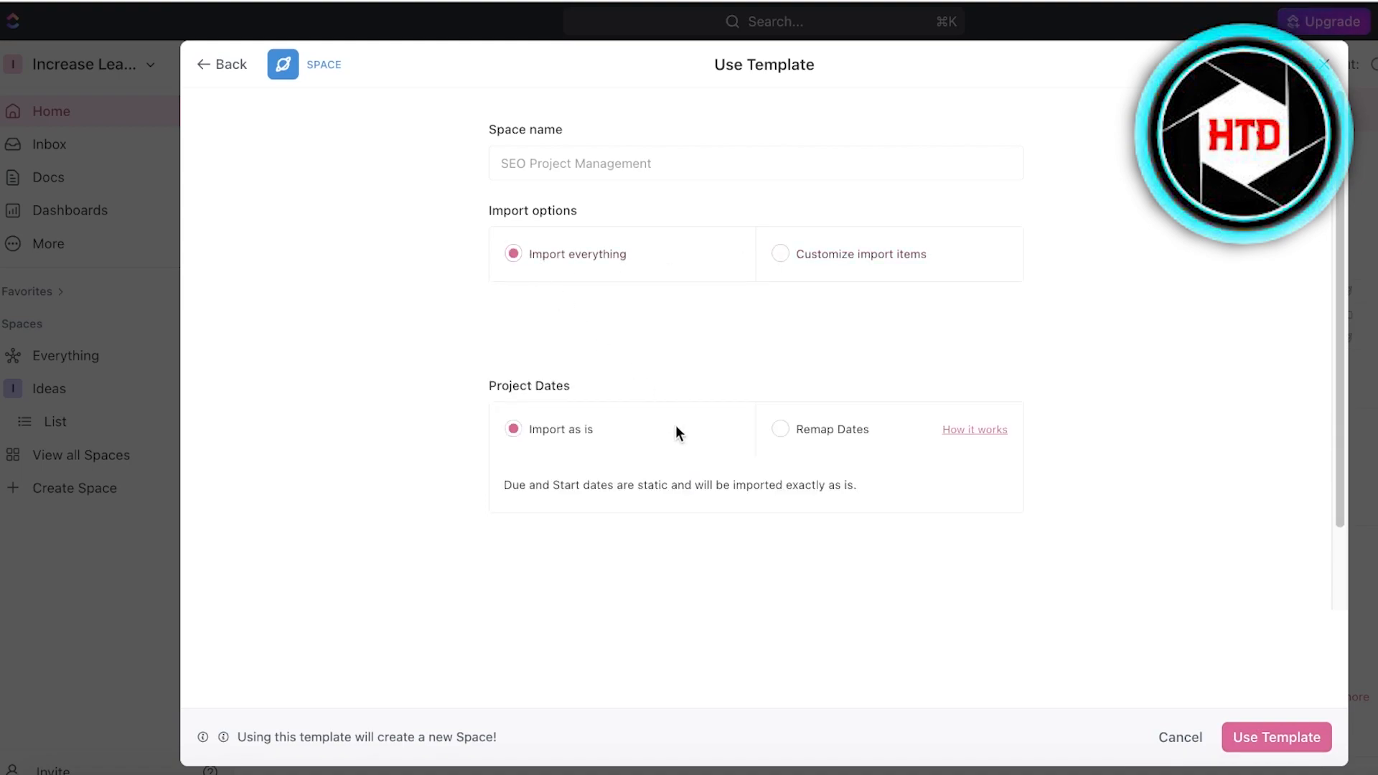
pyautogui.click(781, 429)
pyautogui.scroll(-4, 700, 354)
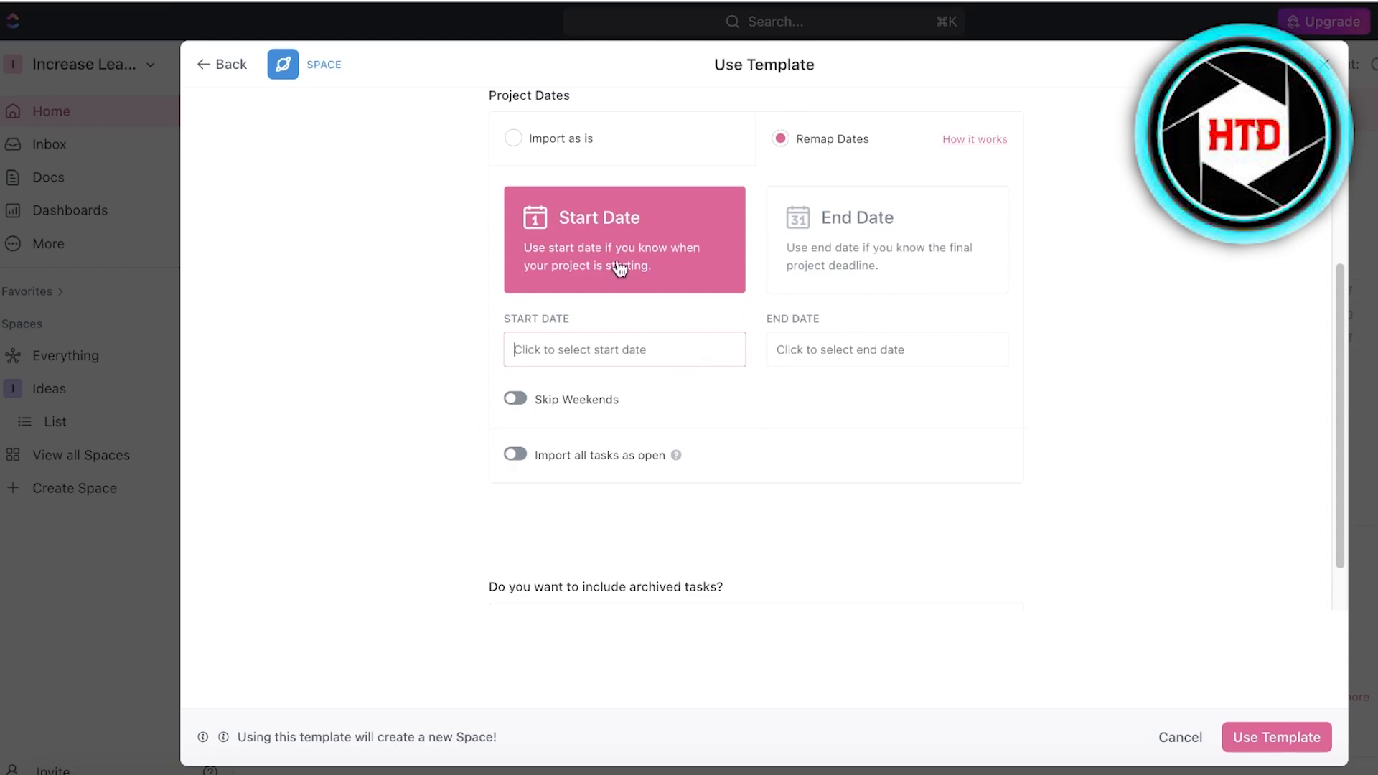
pyautogui.scroll(4, 888, 246)
pyautogui.click(560, 429)
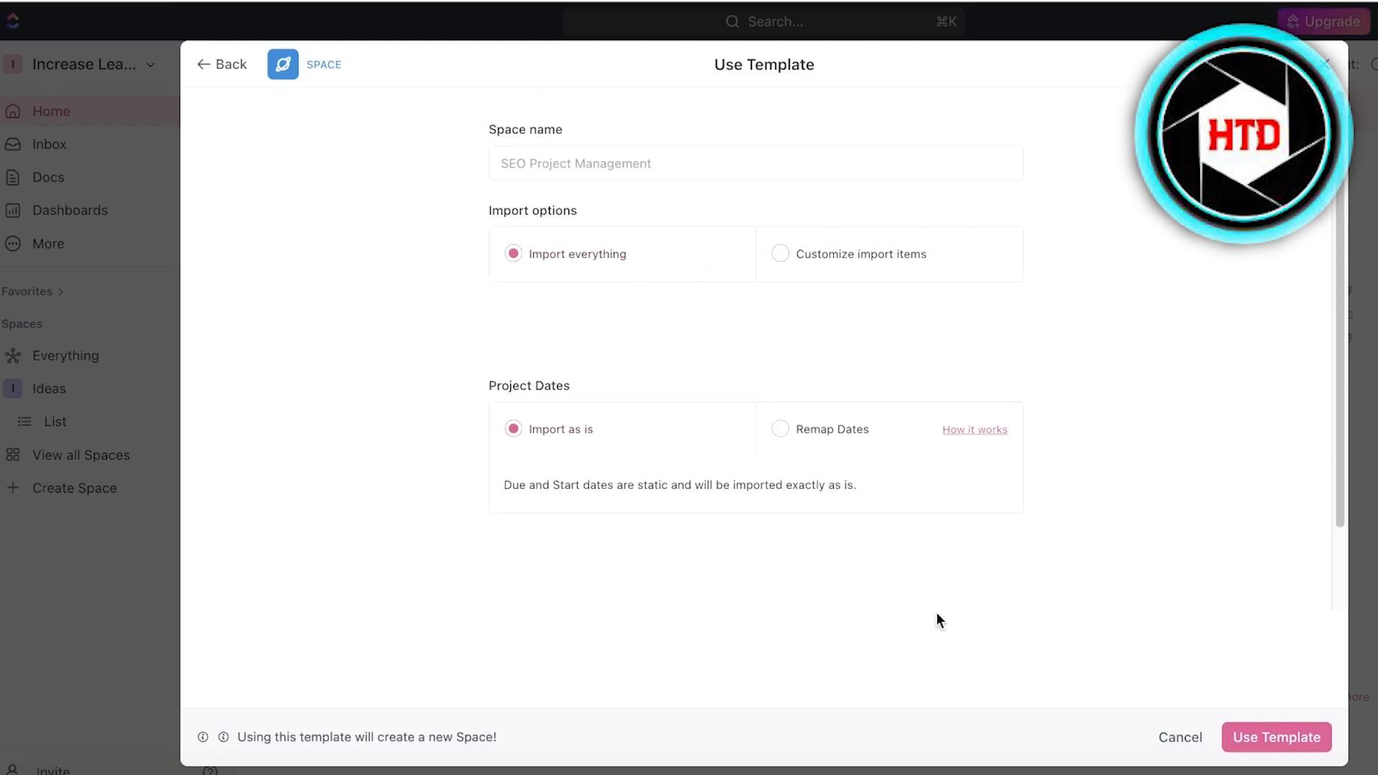
pyautogui.click(1300, 752)
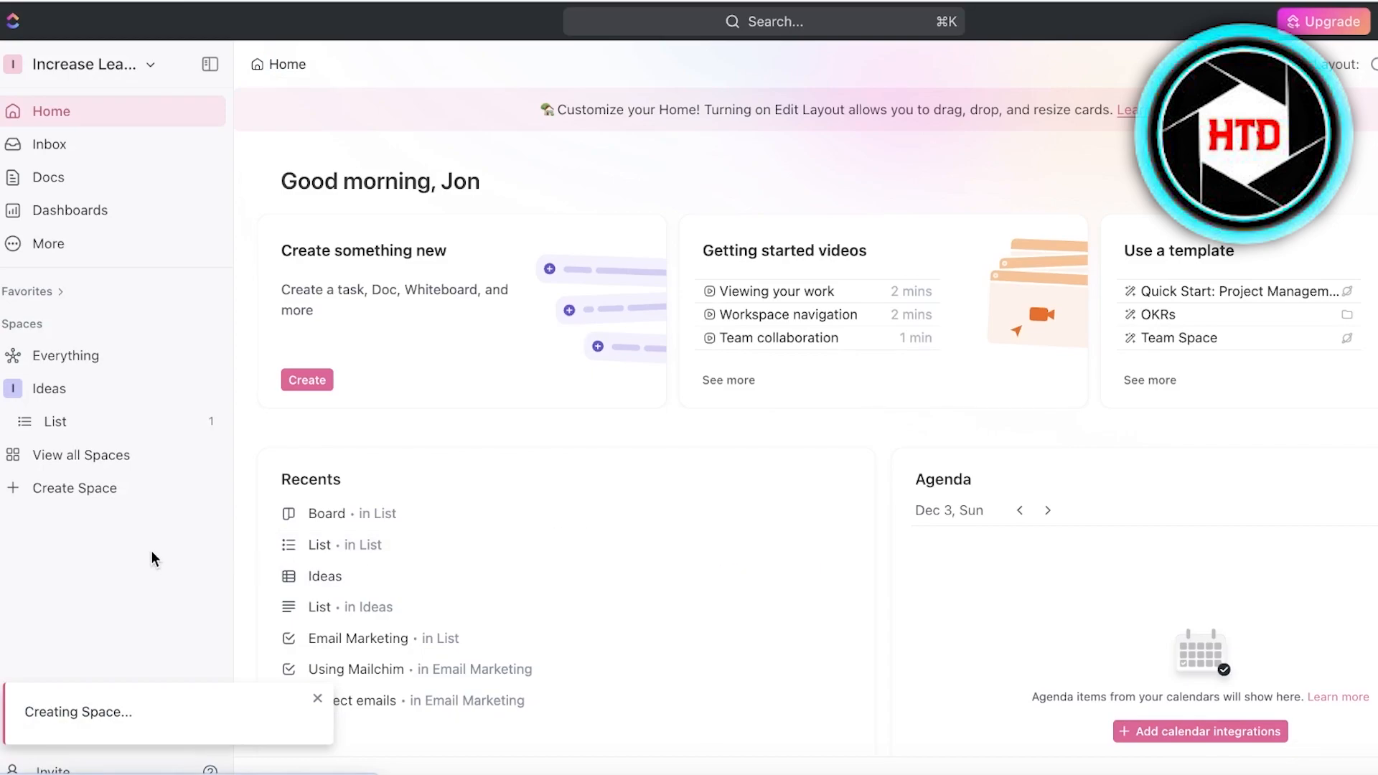
# Browse the Dashboards, Docs and Whiteboards pages while the new space is created.
pyautogui.click(44, 247)
pyautogui.click(45, 248)
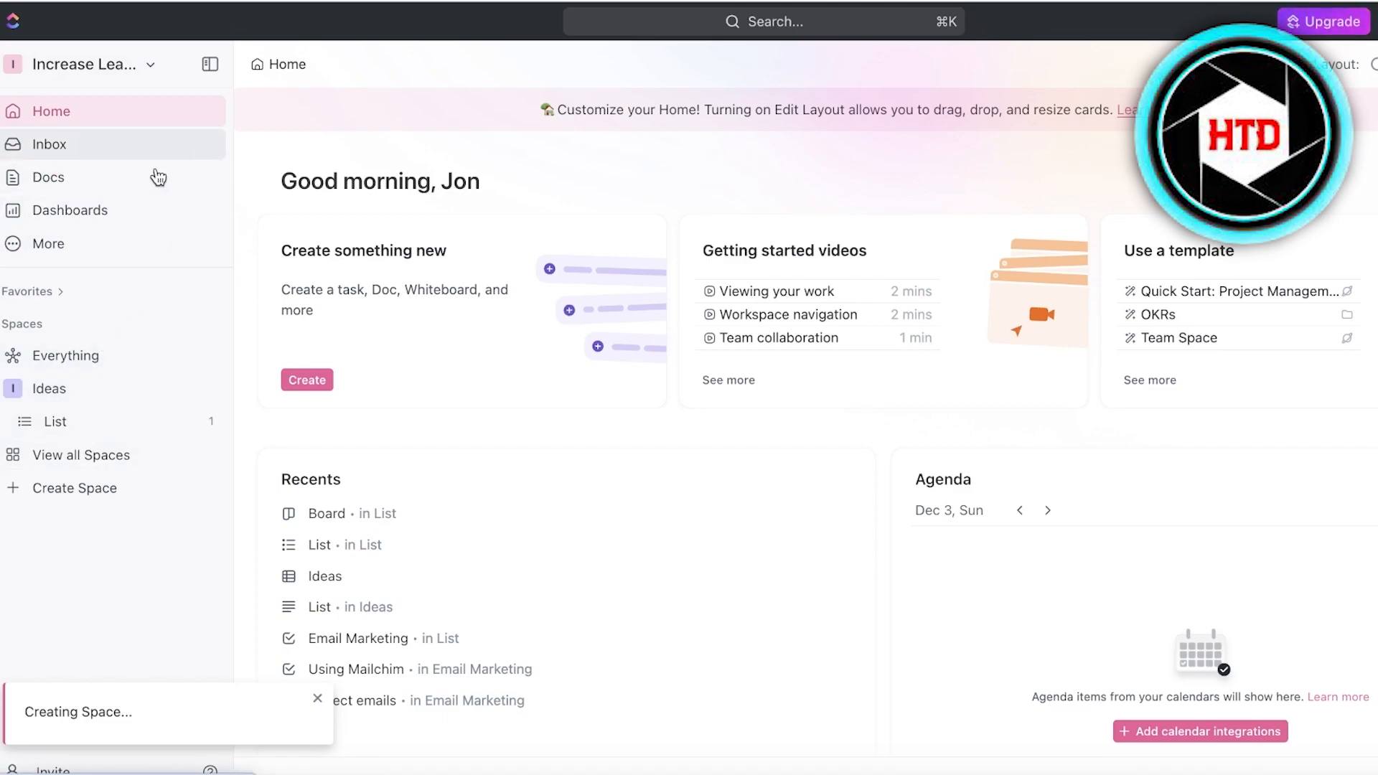
pyautogui.click(63, 214)
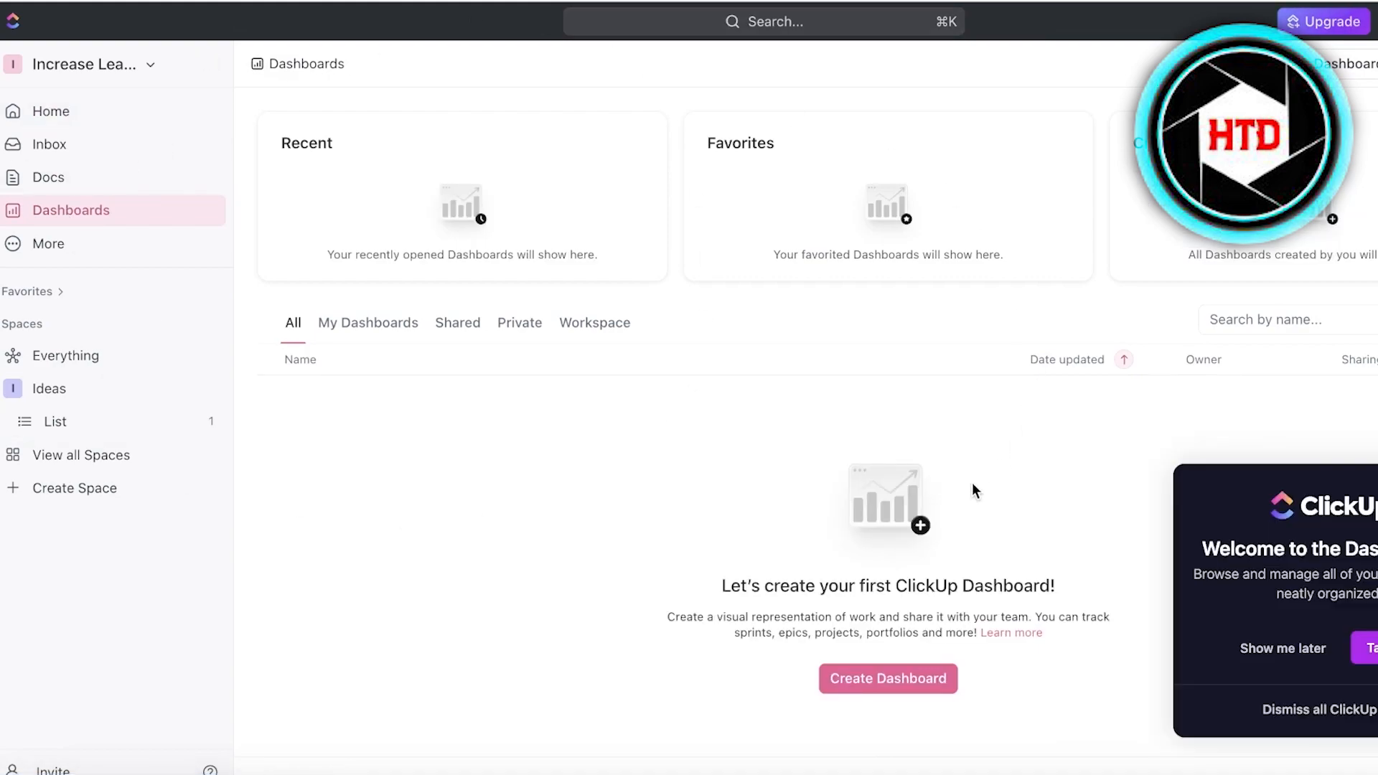
pyautogui.click(67, 172)
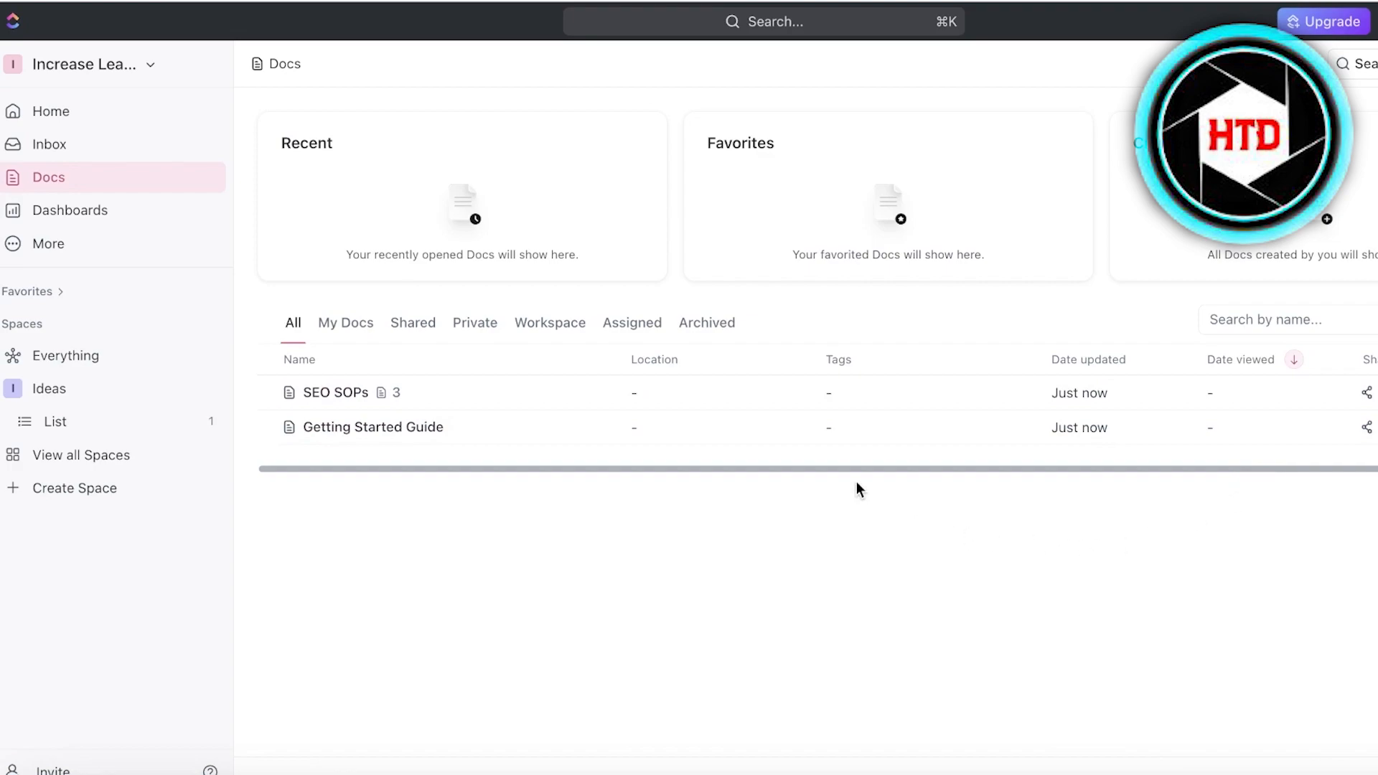
pyautogui.click(38, 241)
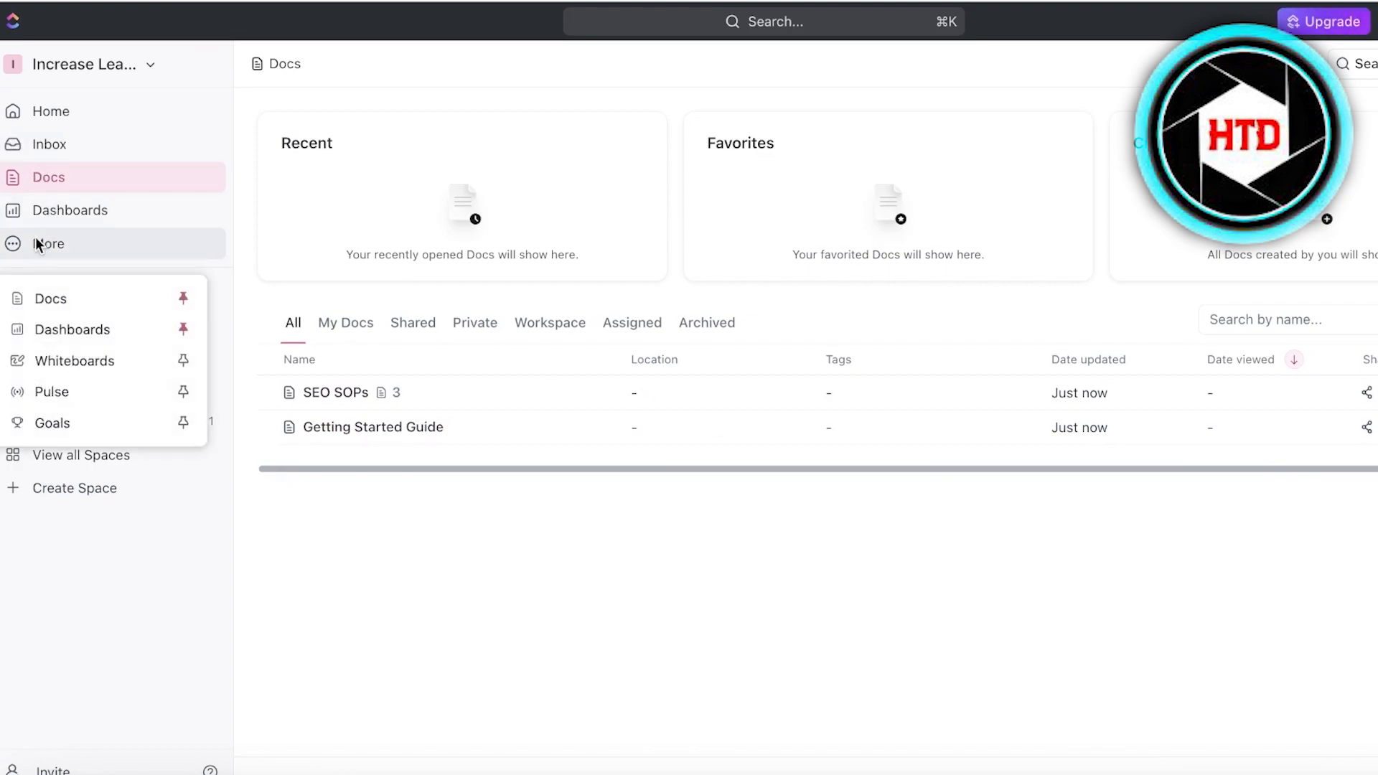
pyautogui.click(43, 360)
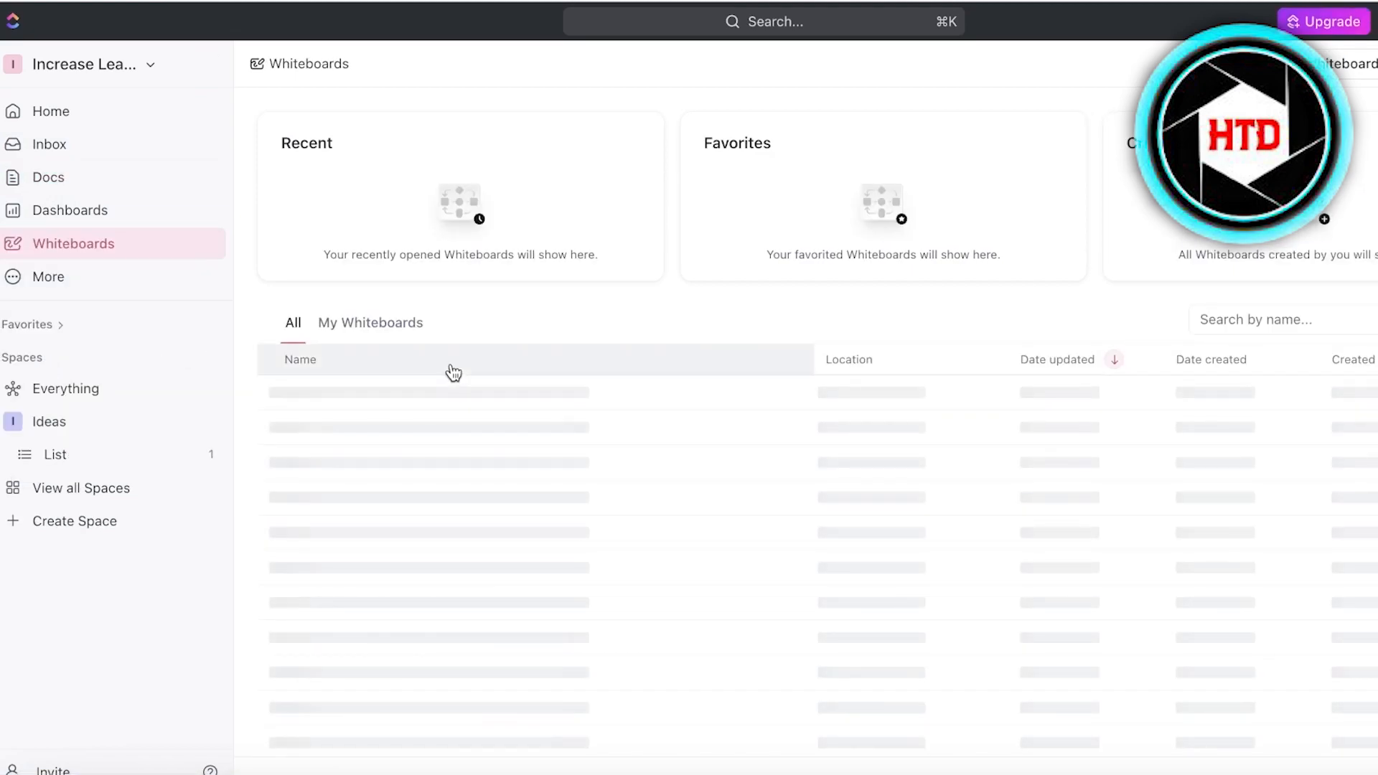
pyautogui.click(851, 682)
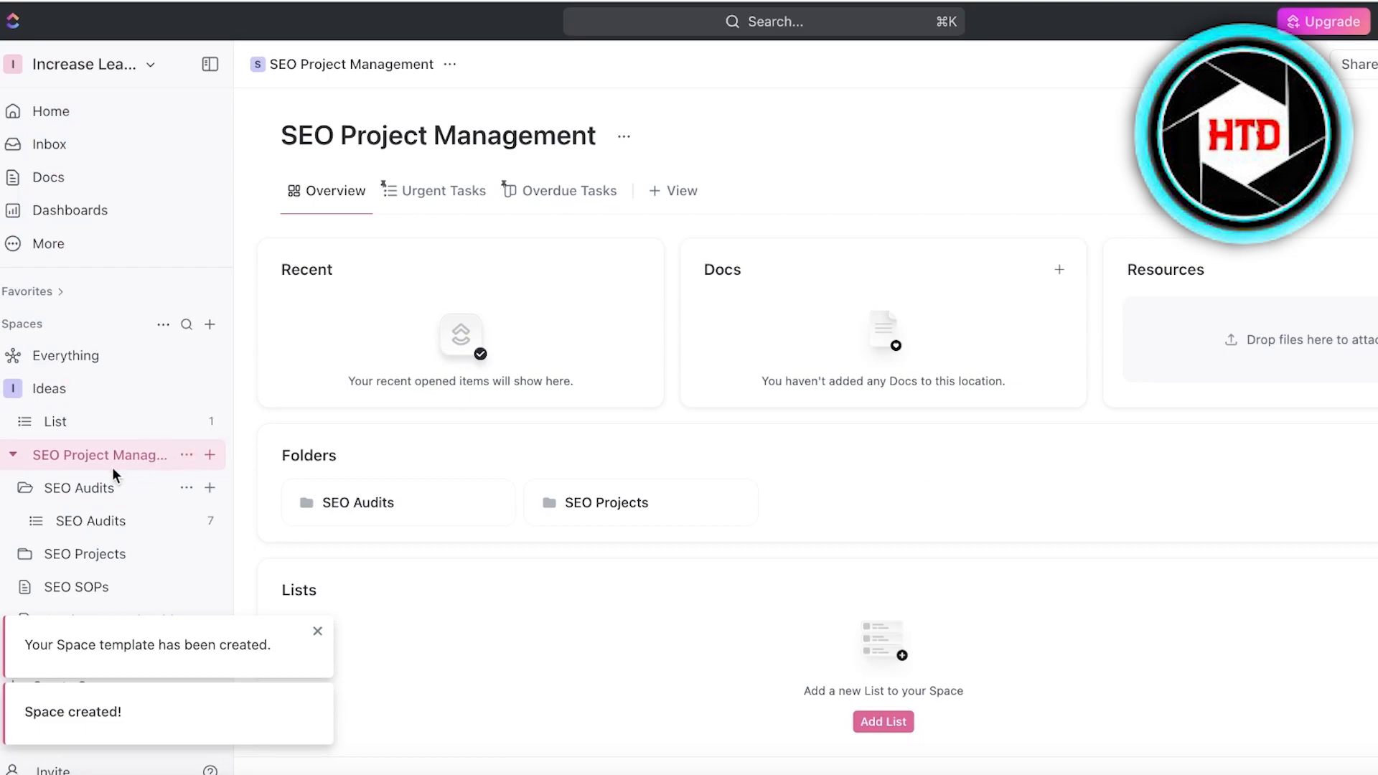
# Look through SEO Audits, SEO SOPs and SEO Projects, then open the Elevate Marketing task.
pyautogui.click(71, 521)
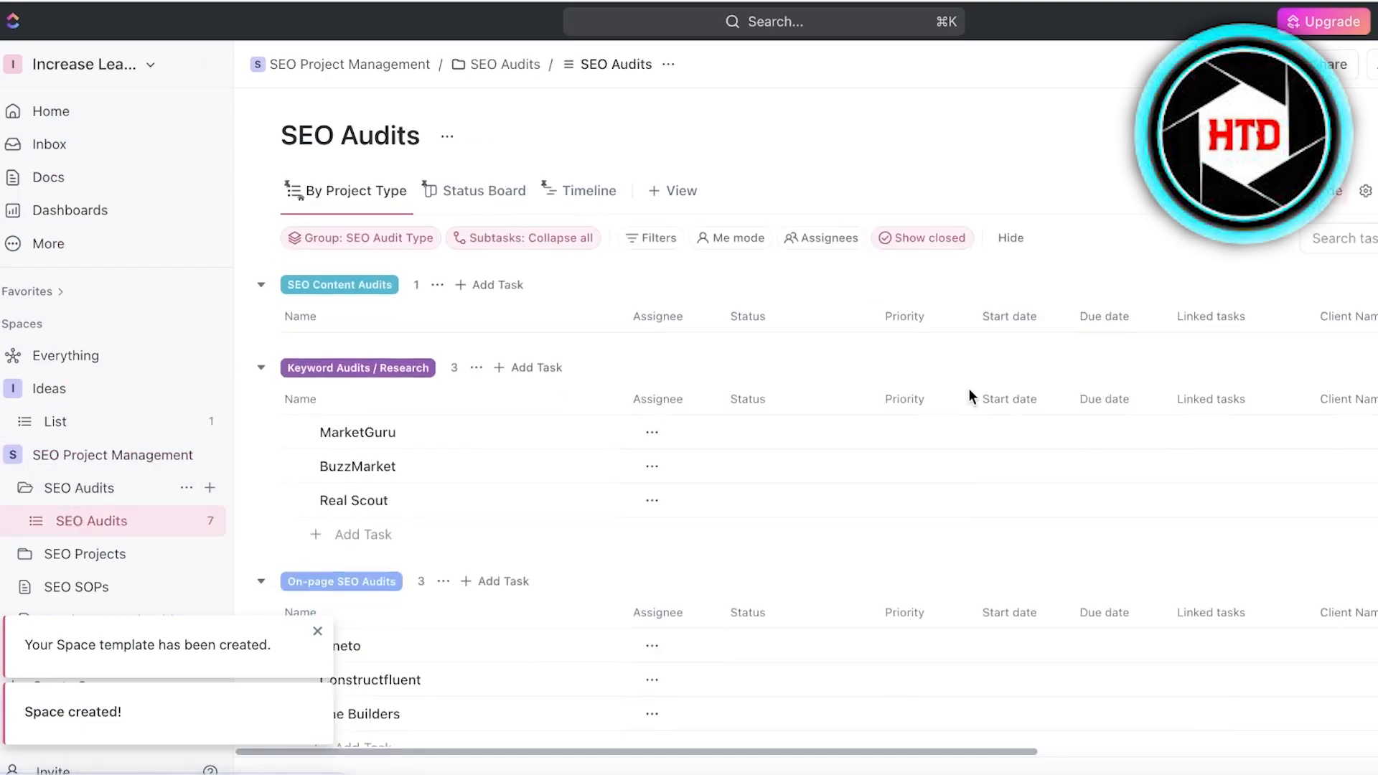
pyautogui.scroll(-2, 709, 472)
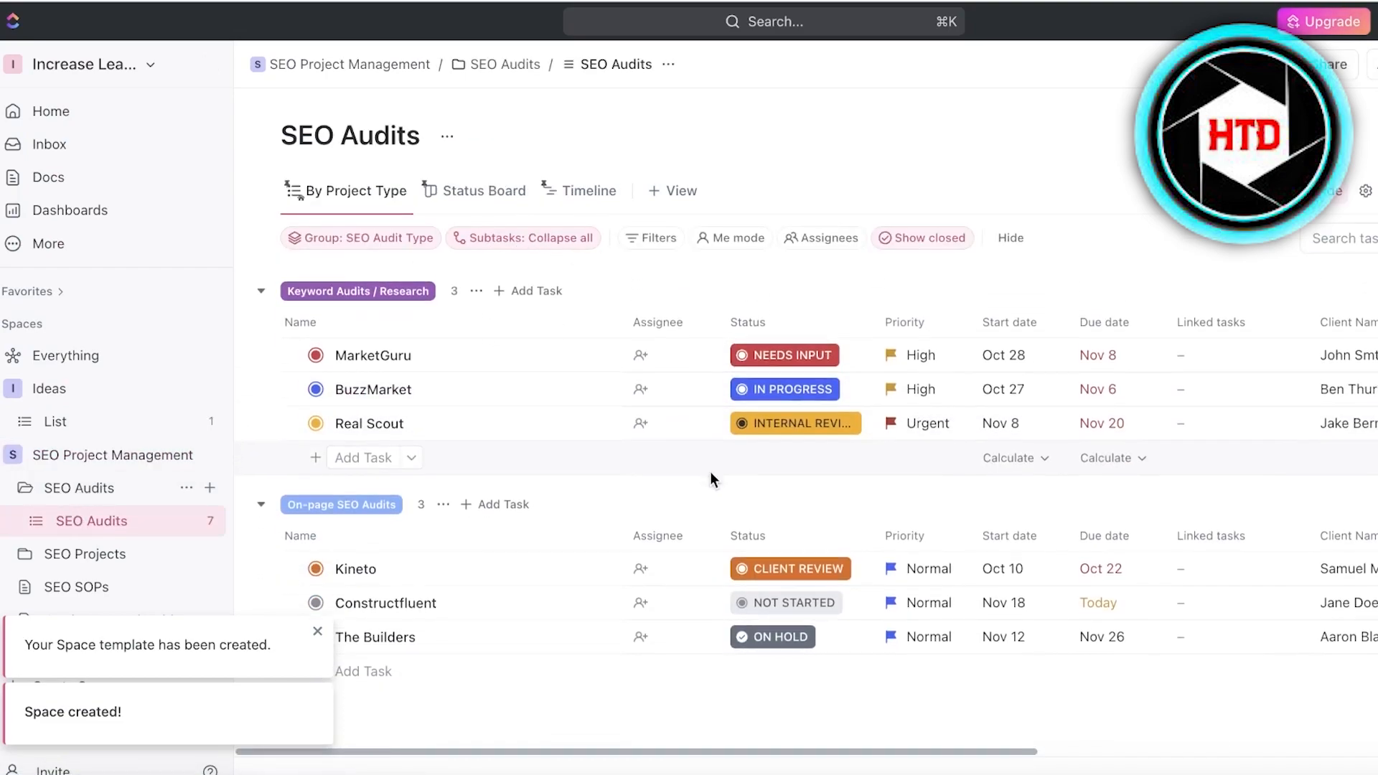
pyautogui.click(431, 190)
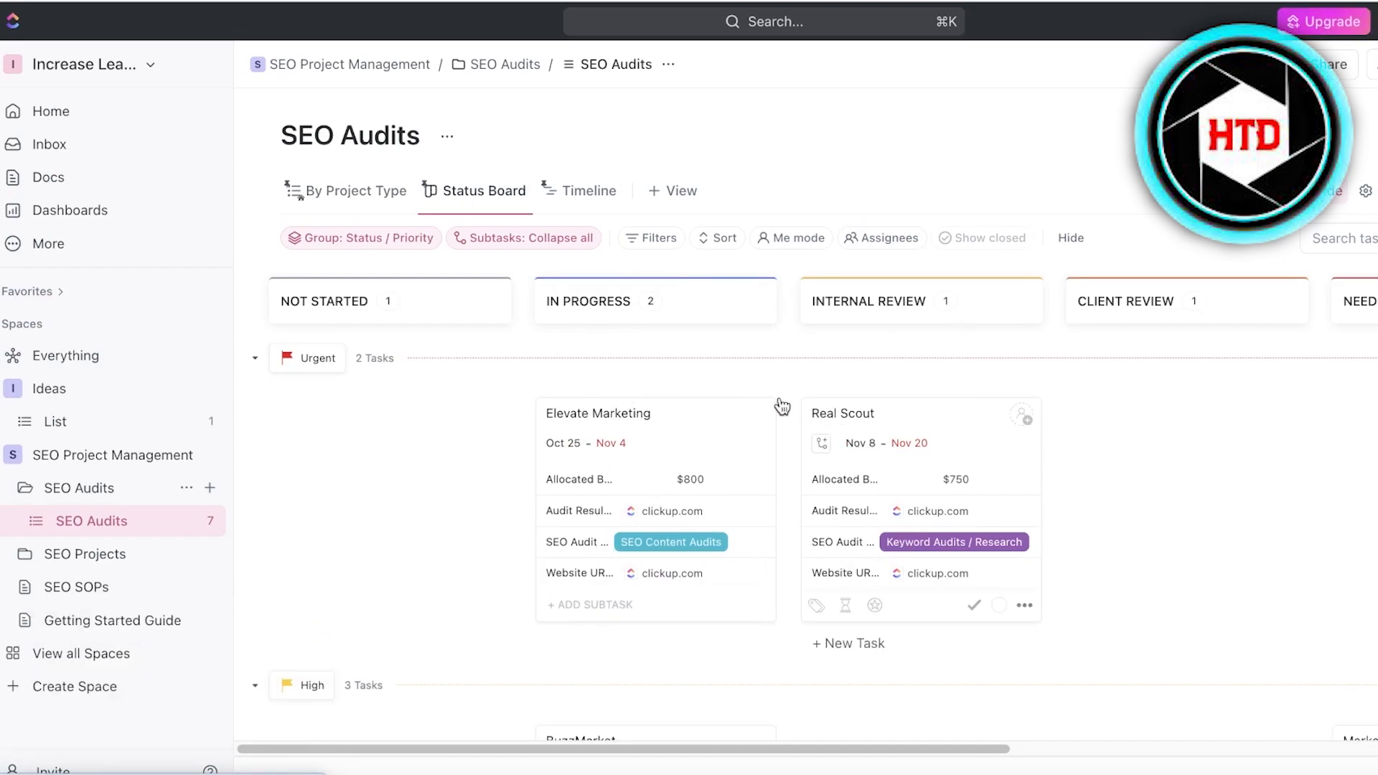
pyautogui.click(64, 586)
pyautogui.click(79, 553)
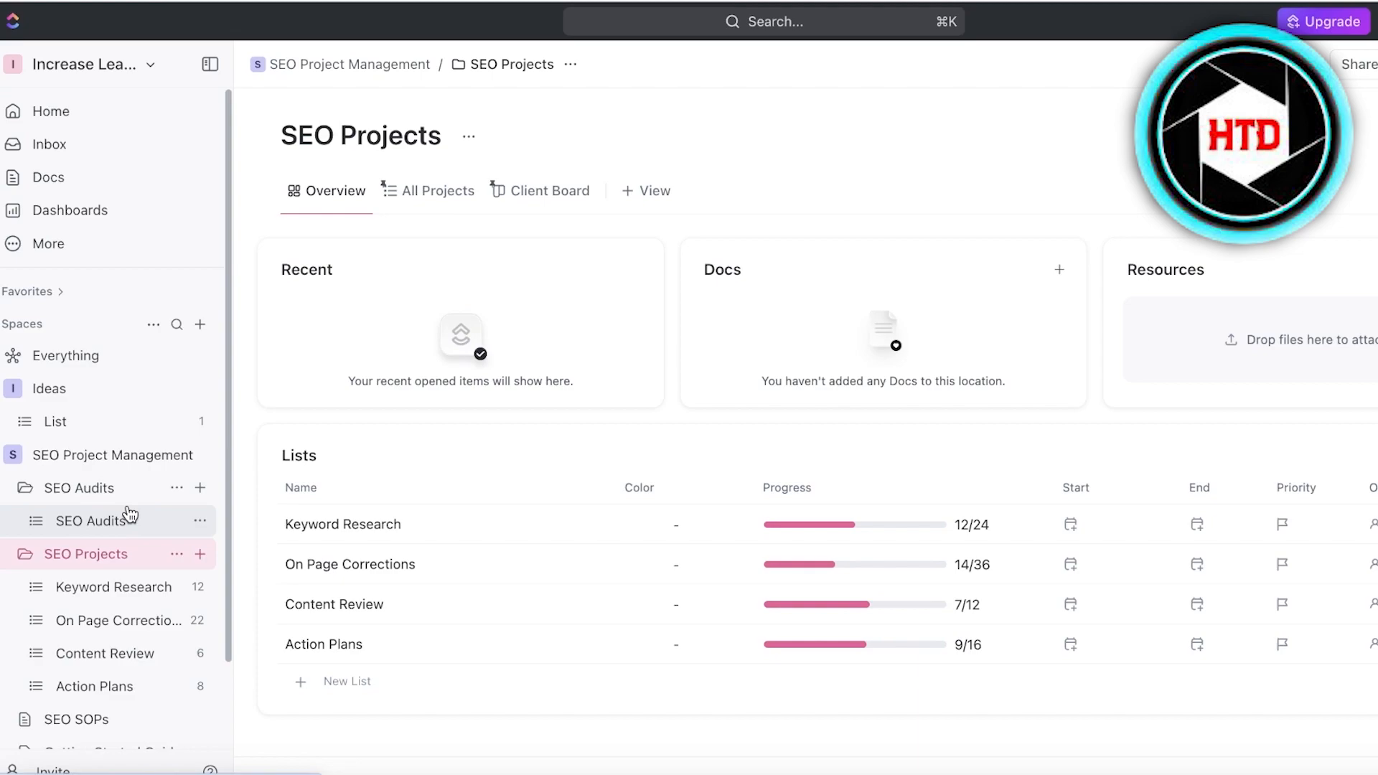
pyautogui.click(129, 515)
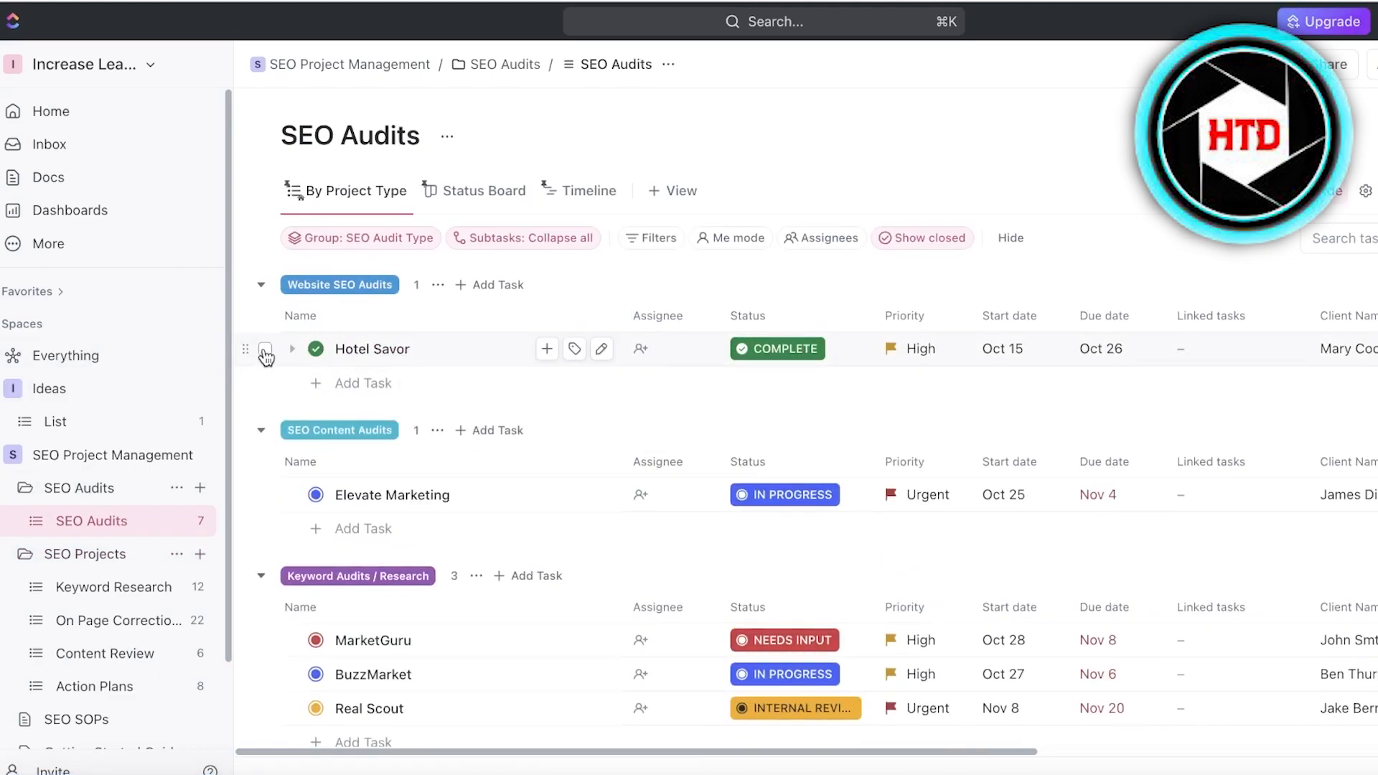
pyautogui.click(264, 350)
pyautogui.click(265, 349)
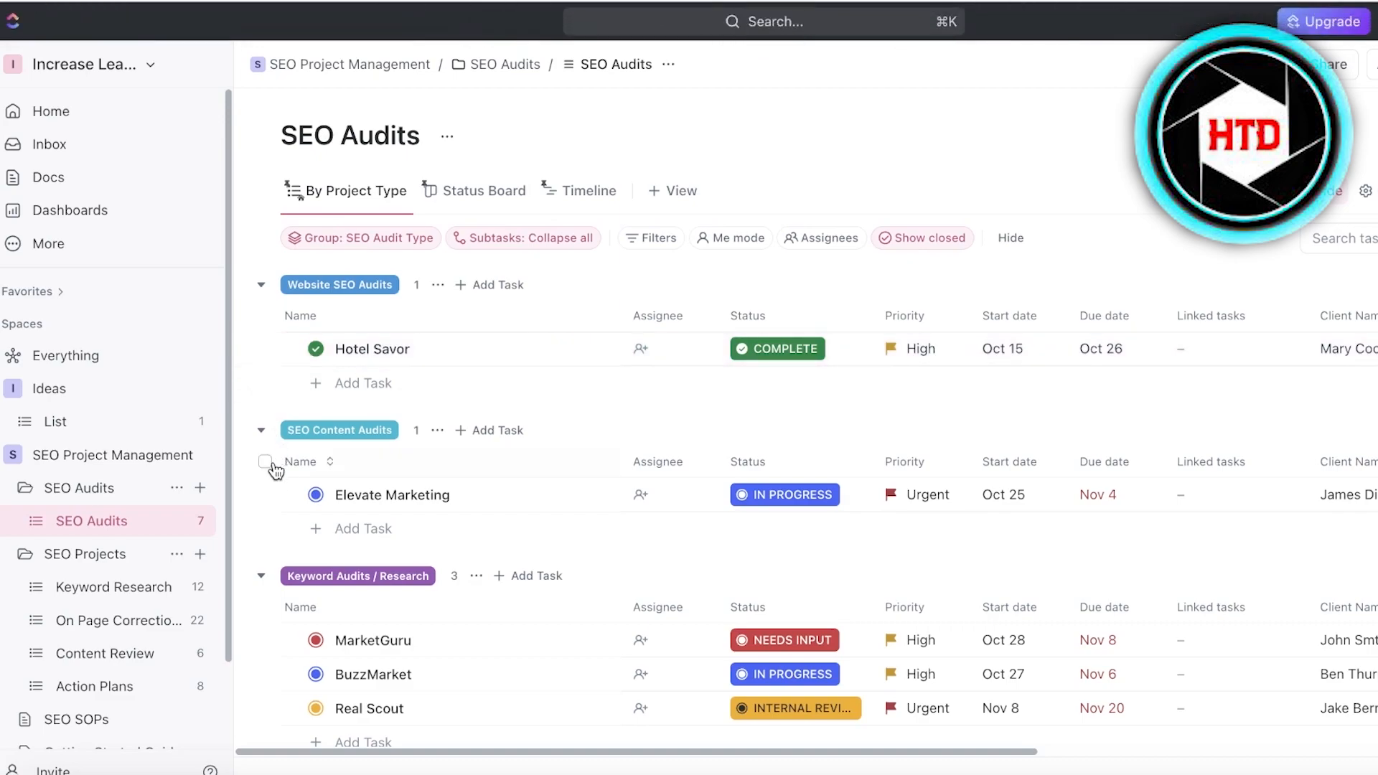
pyautogui.click(410, 496)
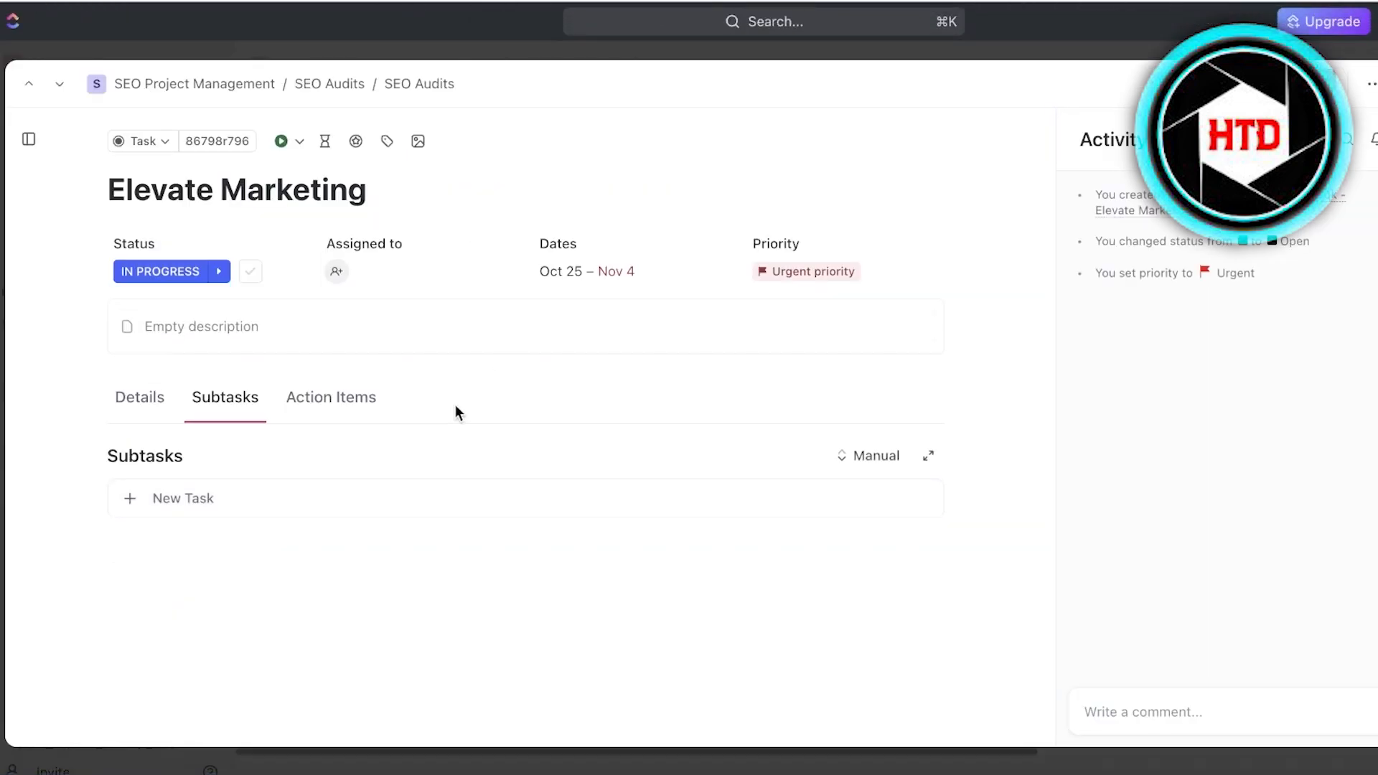
# Select the Elevate Marketing task title, then close the task detail to return to SEO Audits.
pyautogui.doubleClick(288, 179)
pyautogui.tripleClick(290, 182)
pyautogui.write('a')
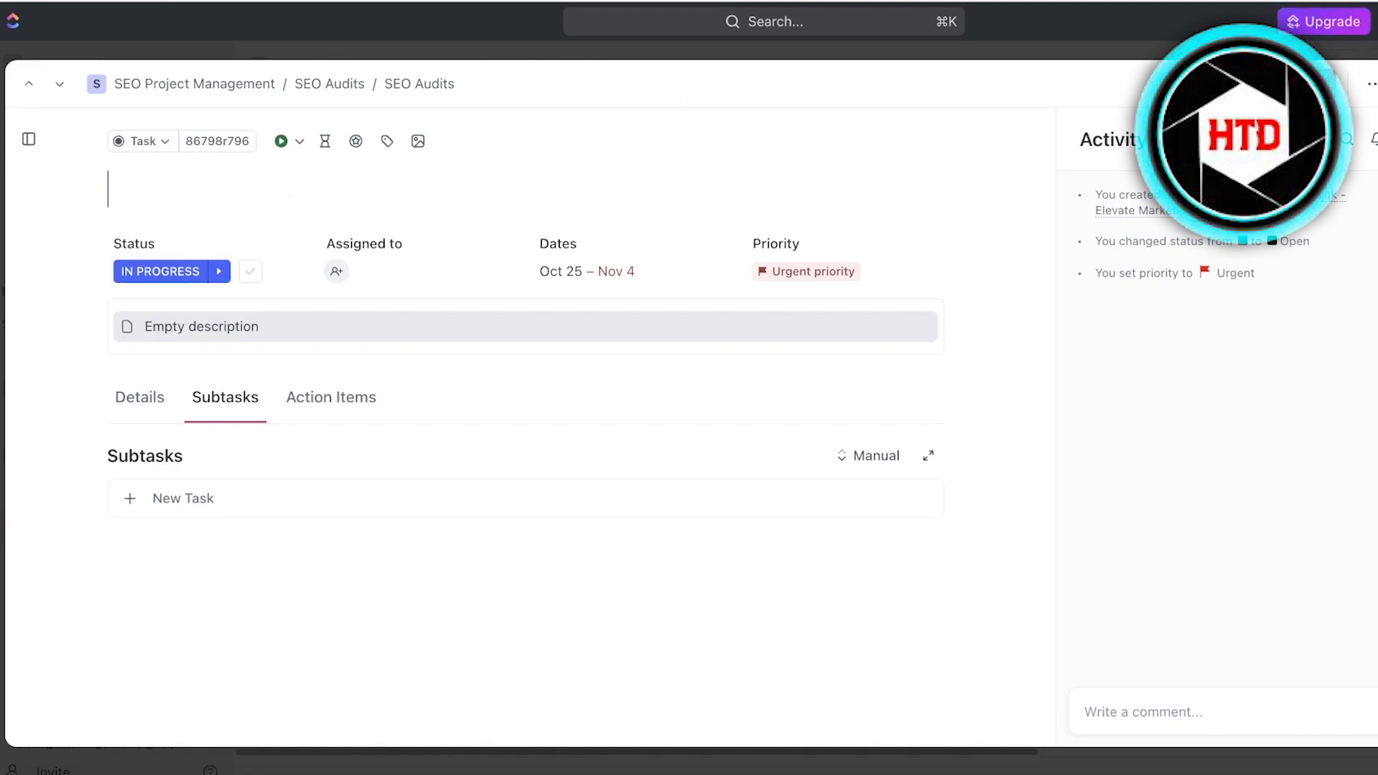
pyautogui.press('Escape')
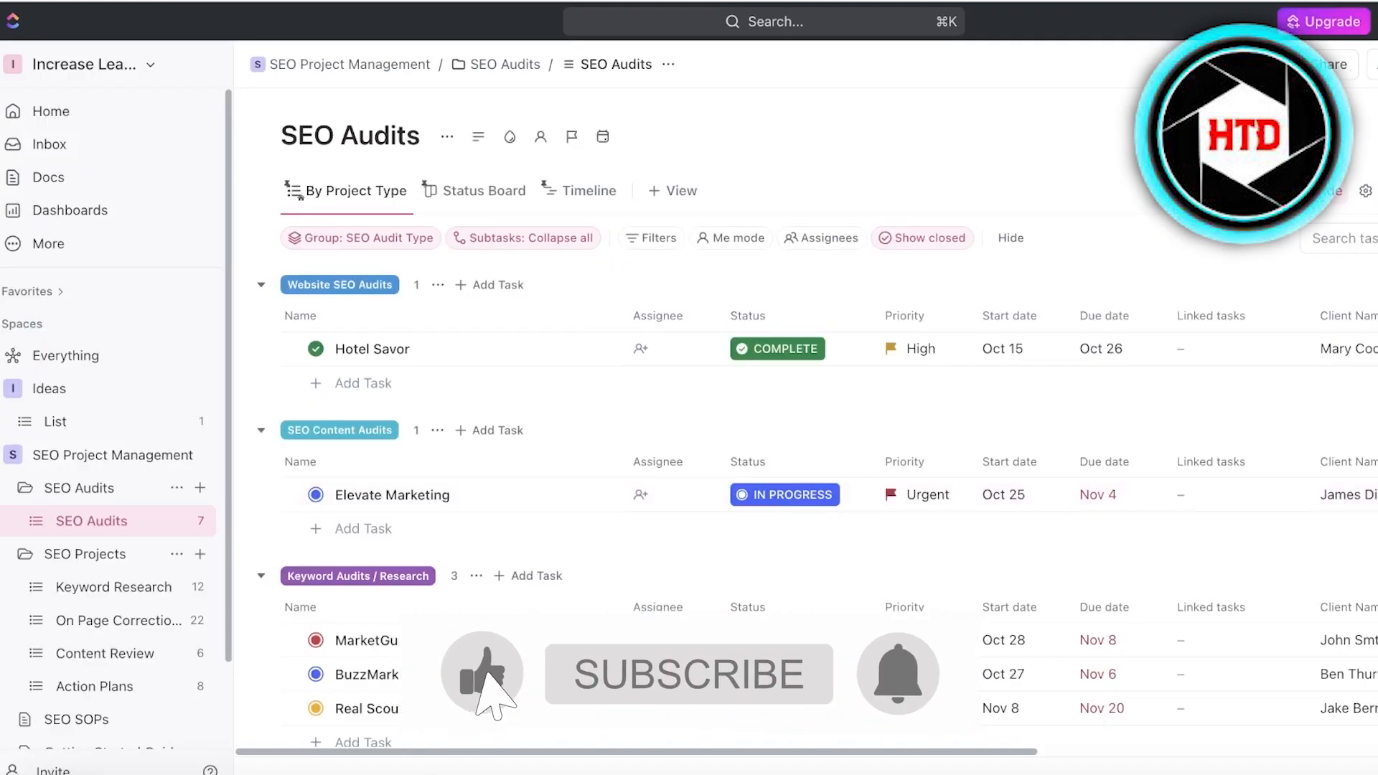